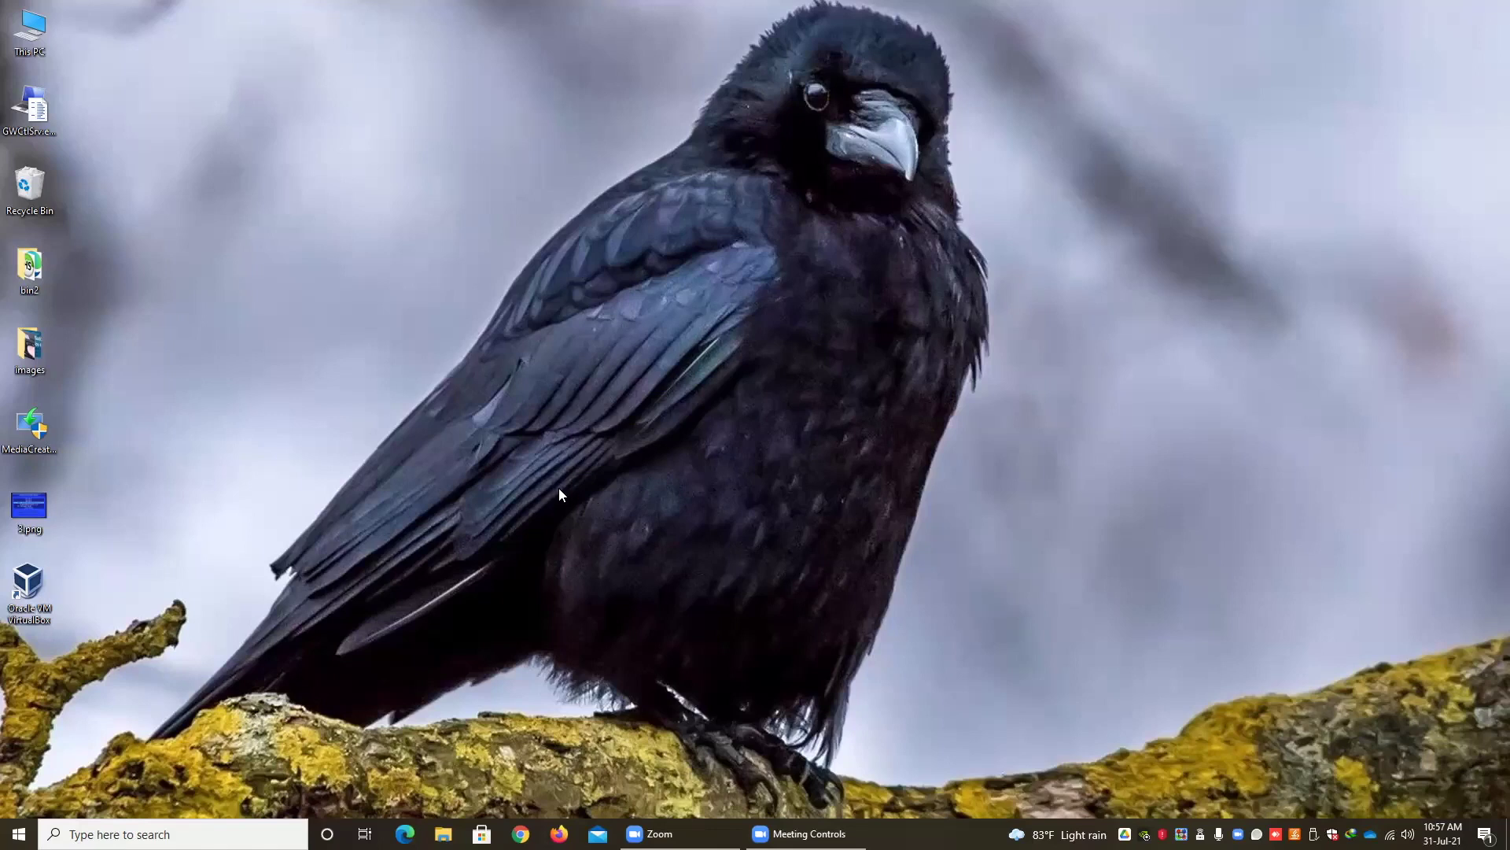
- Launch Google Chrome from the taskbar so the Google home page appears
left_click(520, 833)
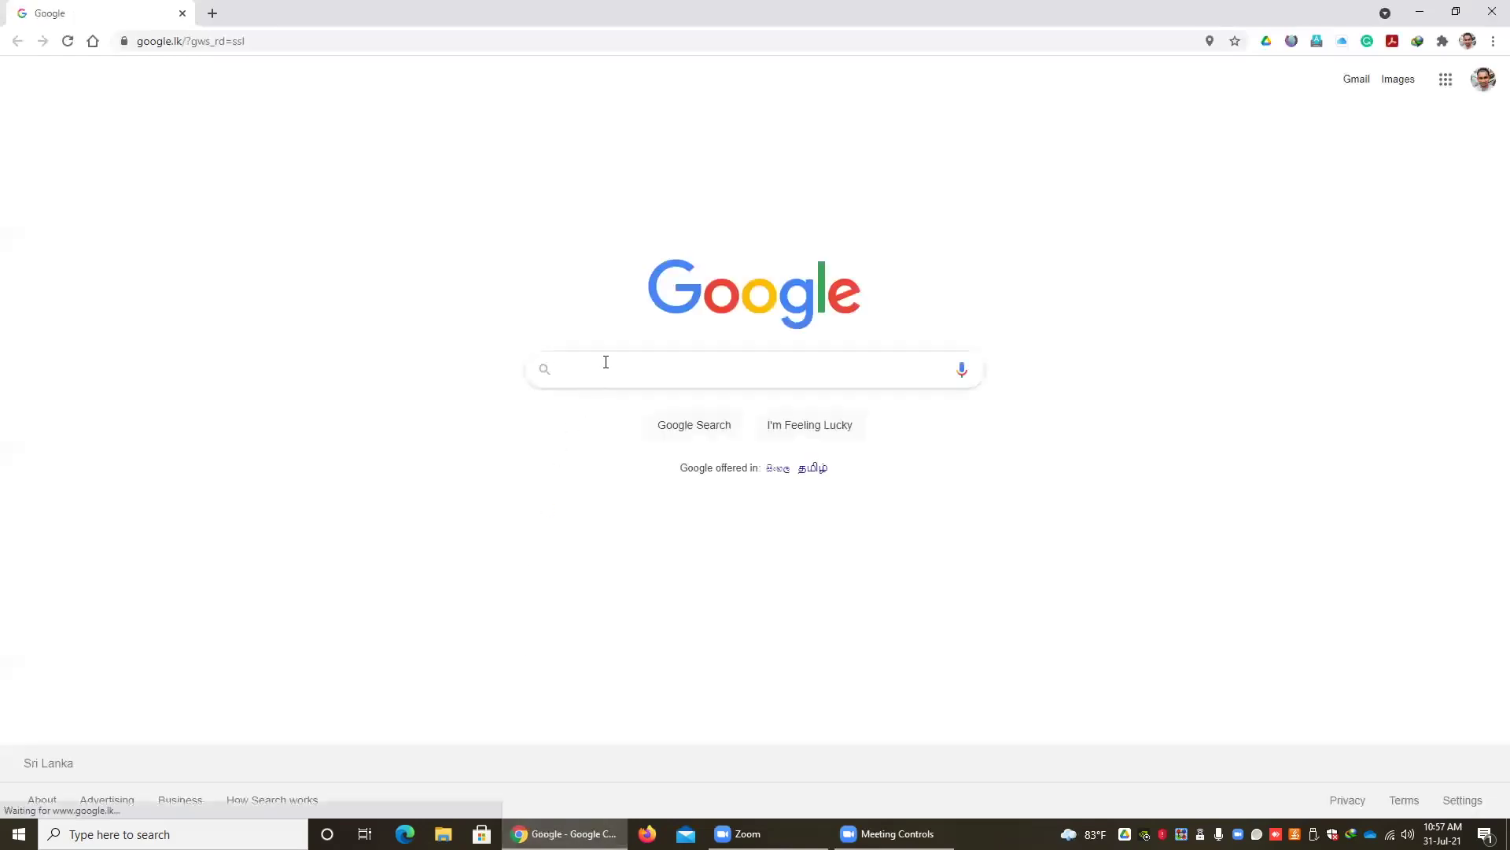
- Search Google for 'office 365 student' and open the free Office 365 for Schools & Students result
left_click(605, 370)
type("off")
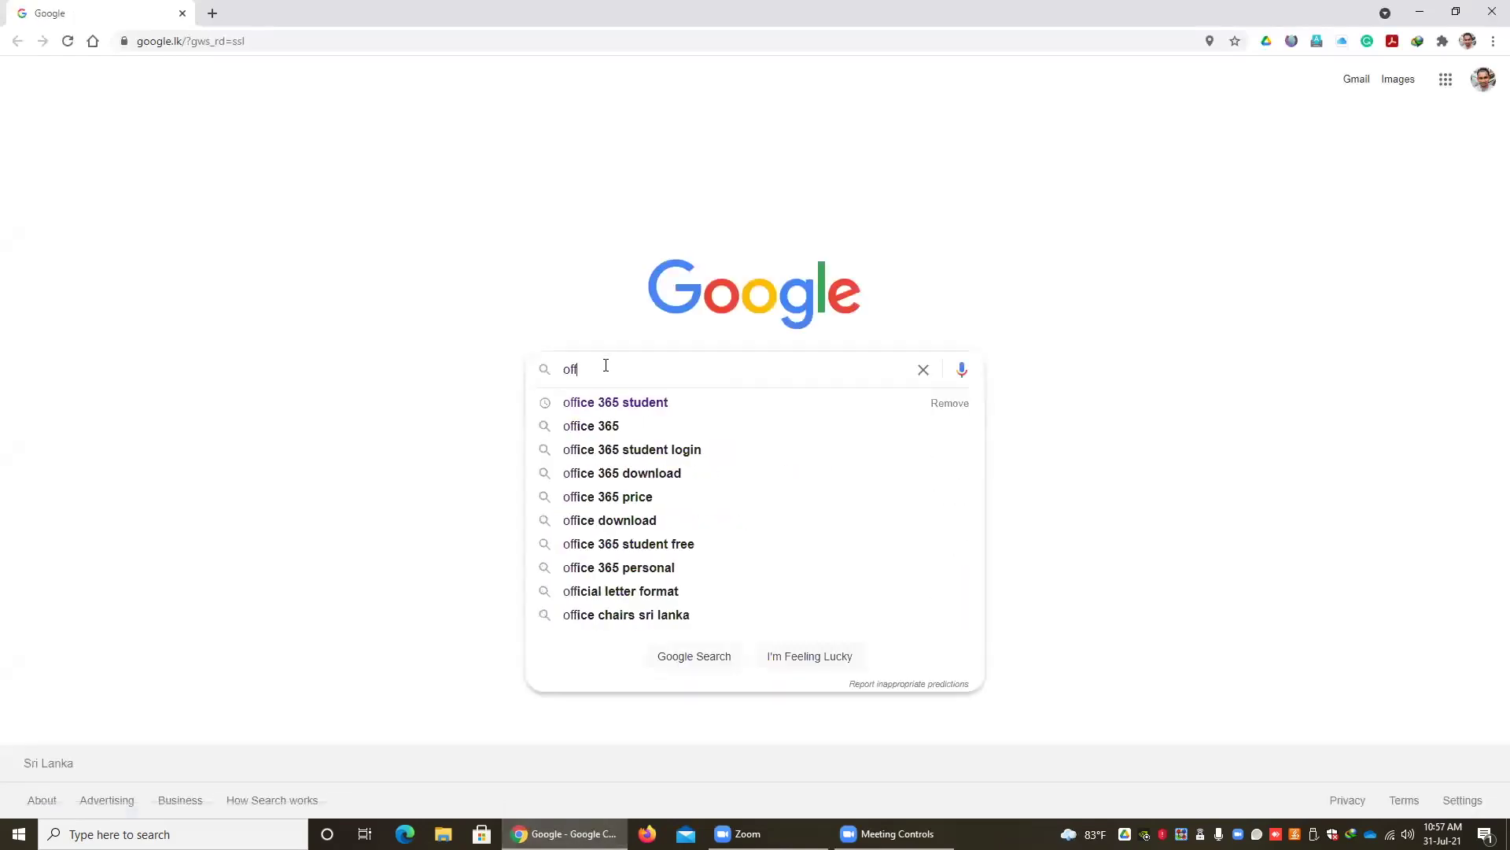
key("Down")
key("Return")
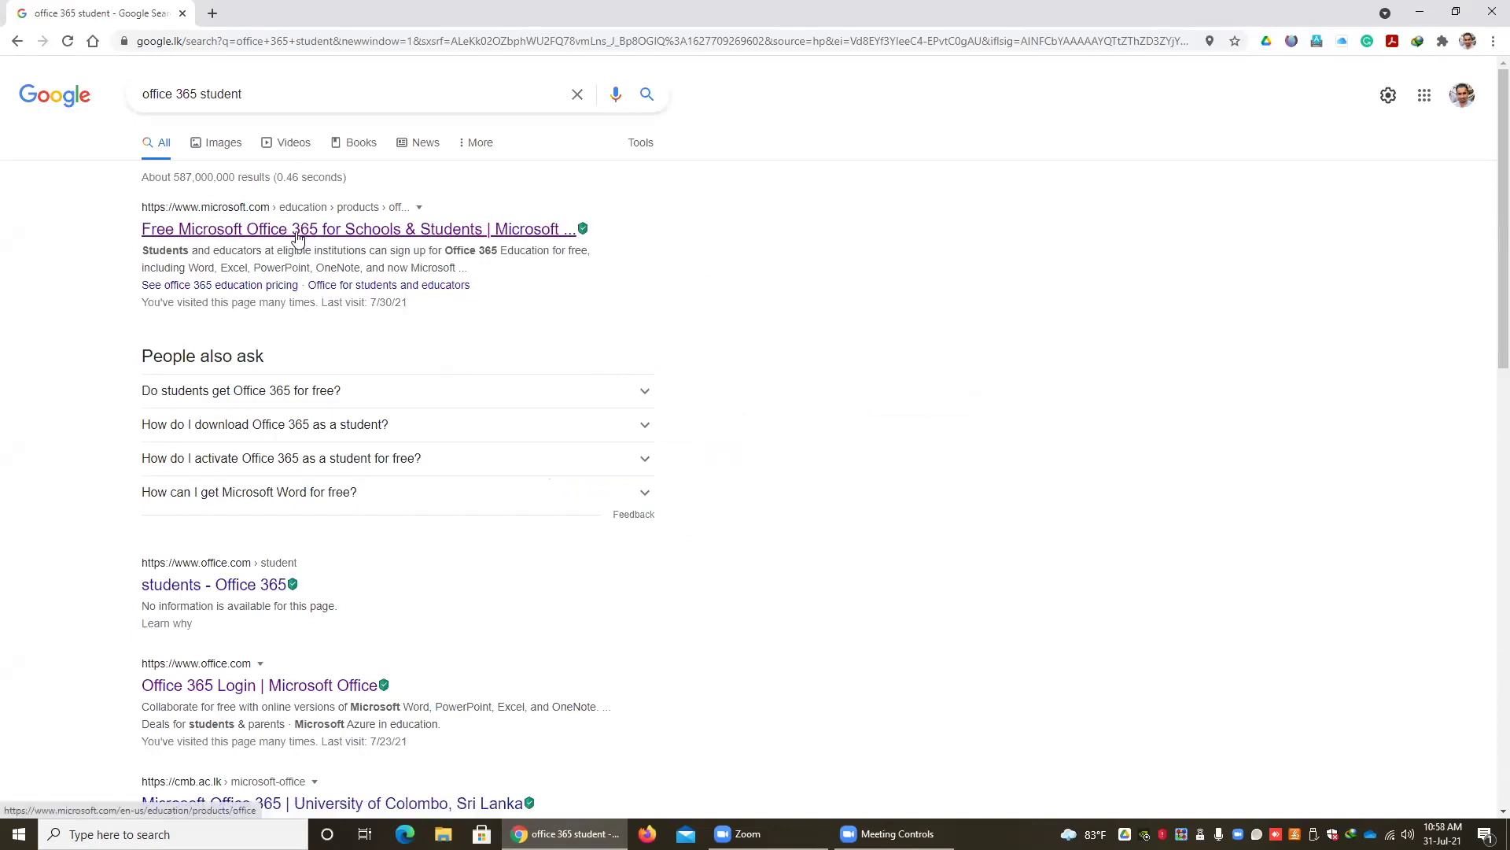
left_click(255, 234)
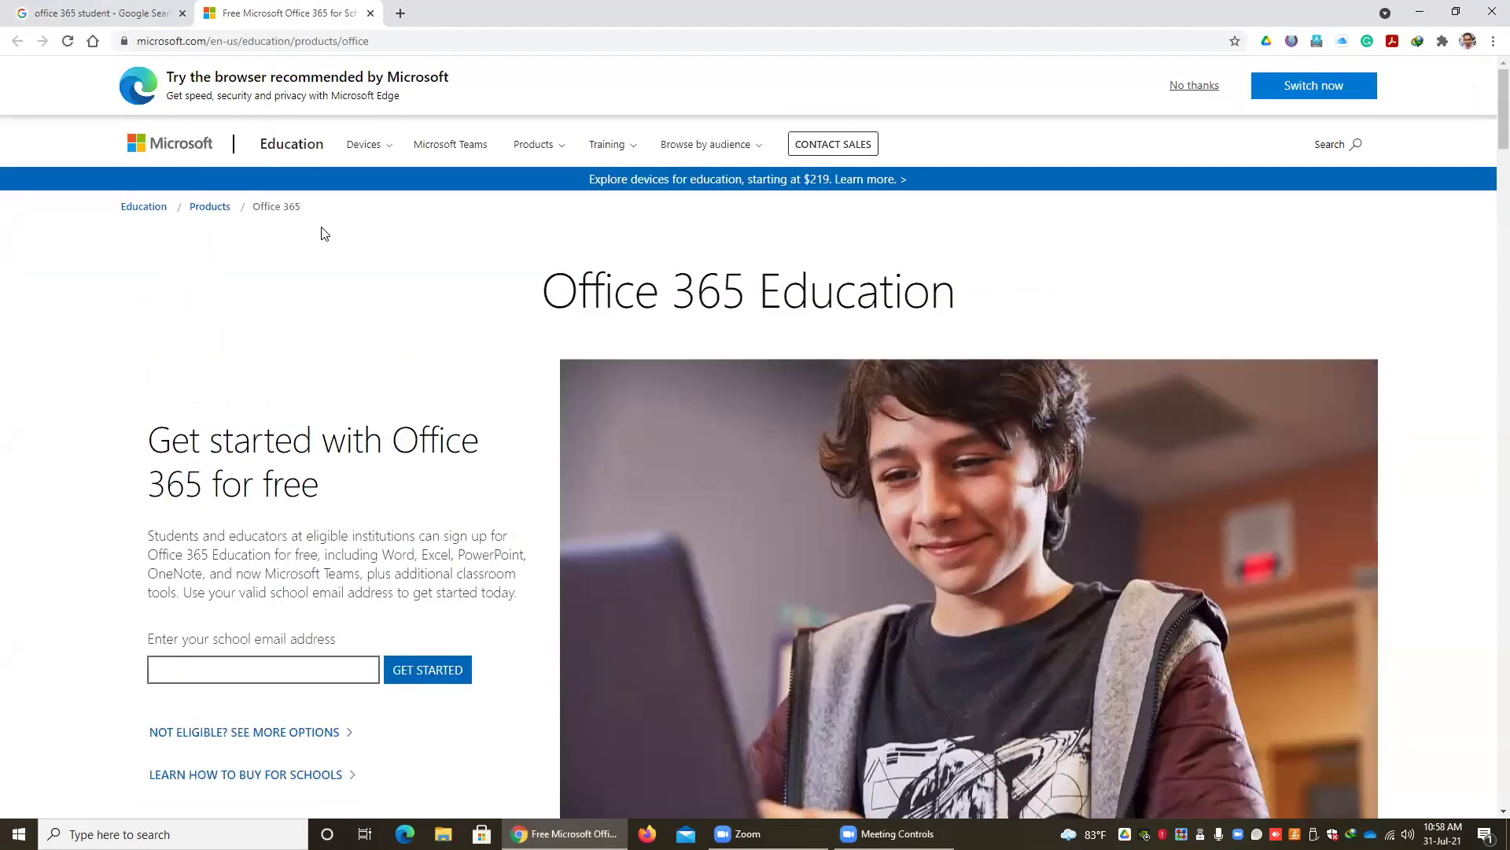
- Enter the school email address on the Office 365 Education page and get started
scroll(46, 196, "down", 2)
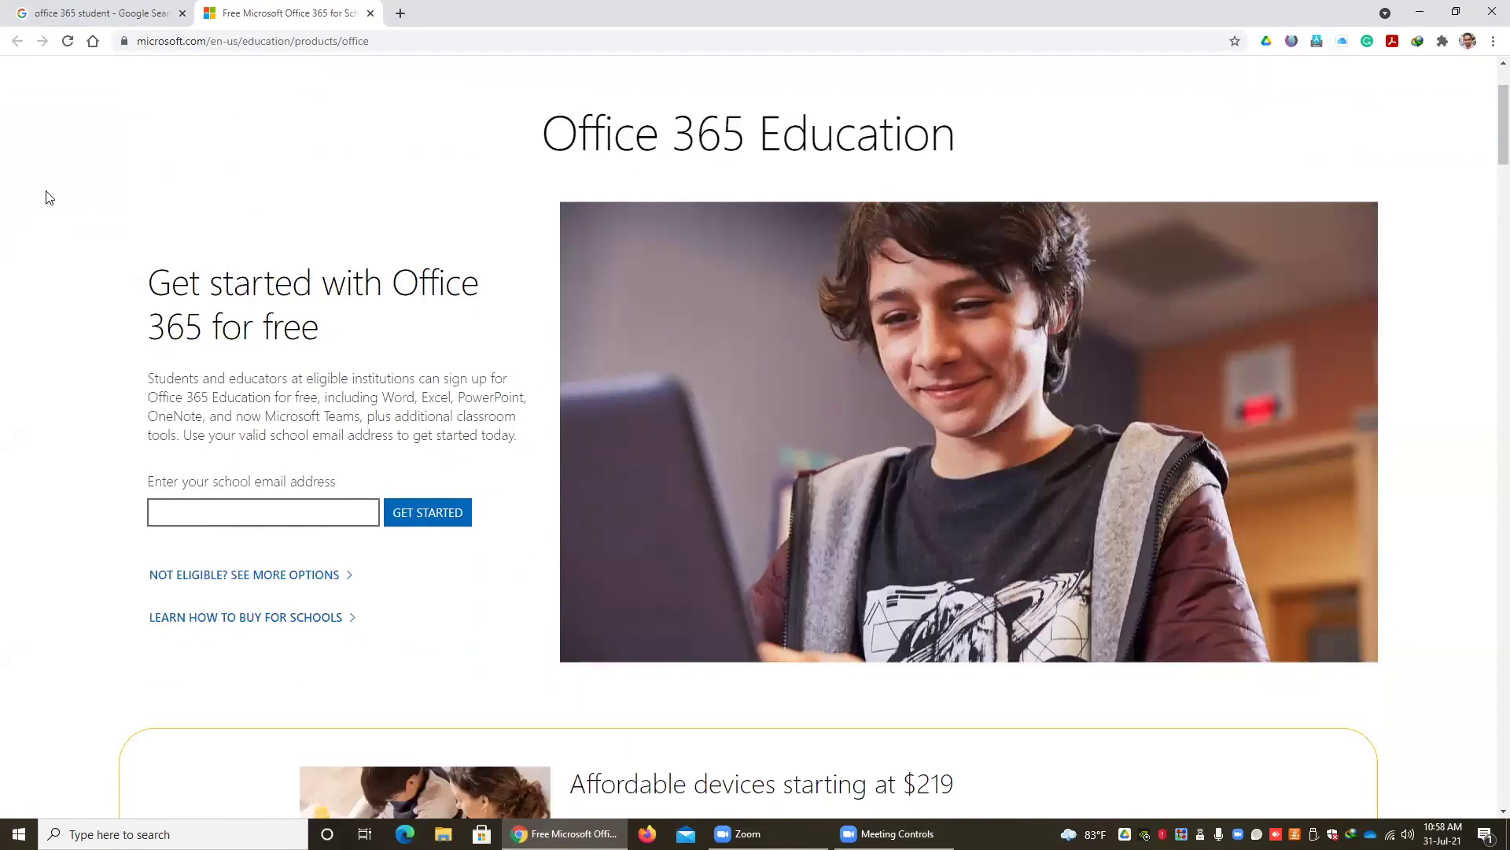
left_click(210, 507)
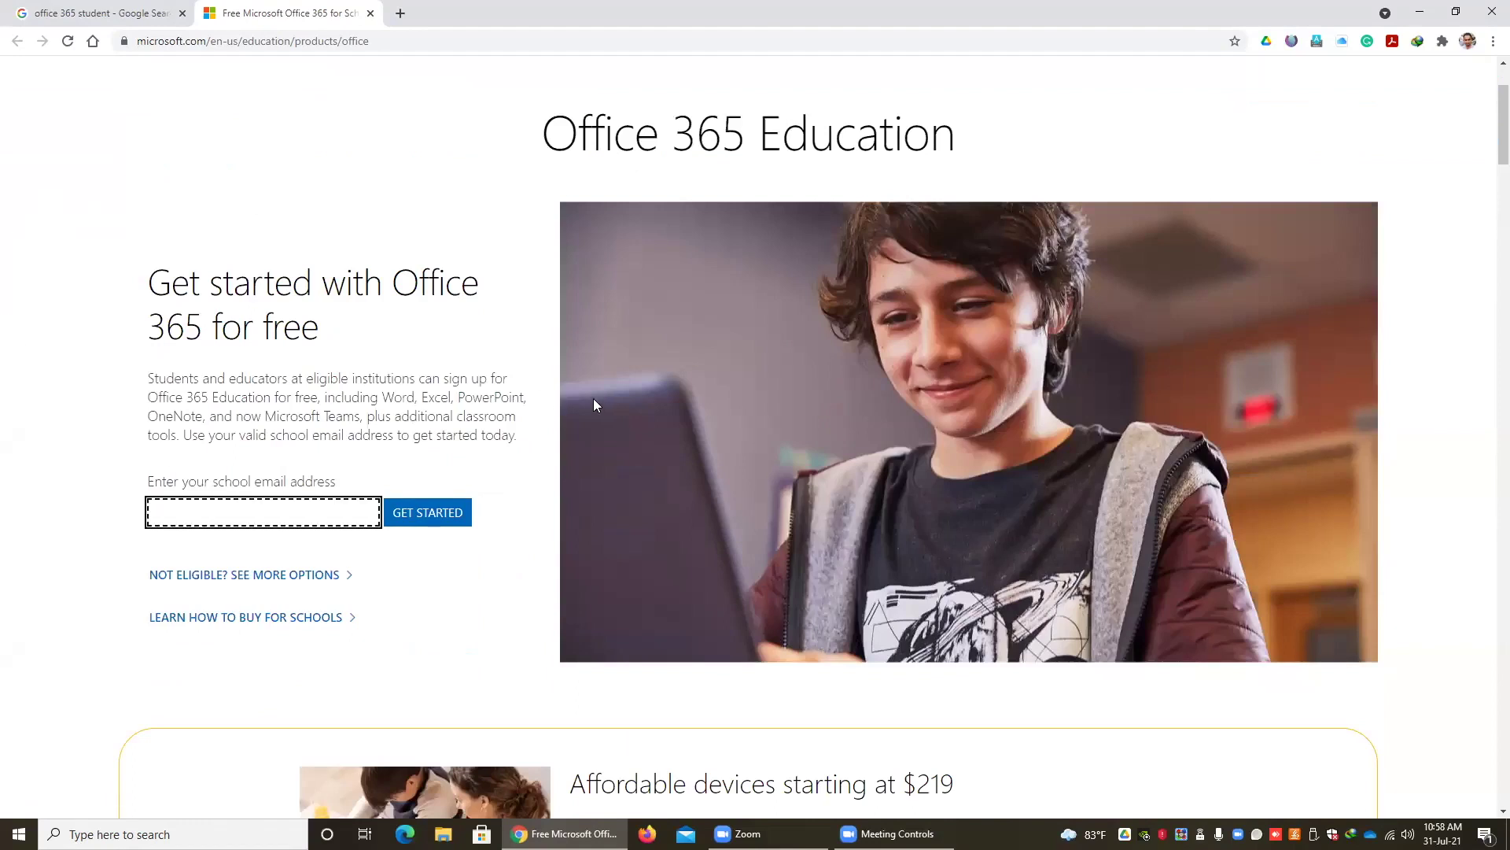
left_click(425, 525)
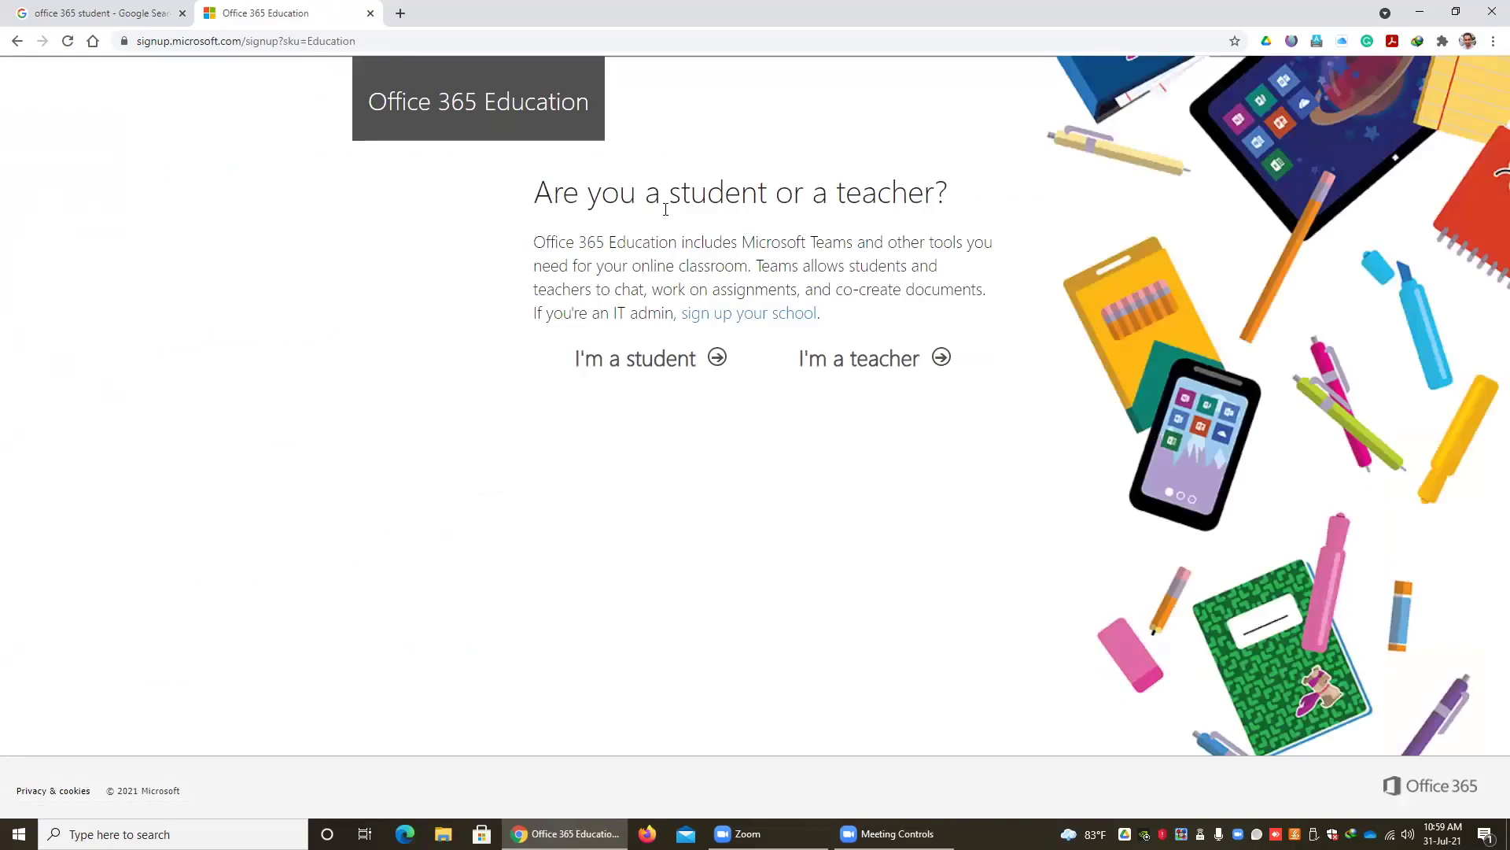
- Sign up as a student and begin filling the Create your account name and password fields
left_click(643, 359)
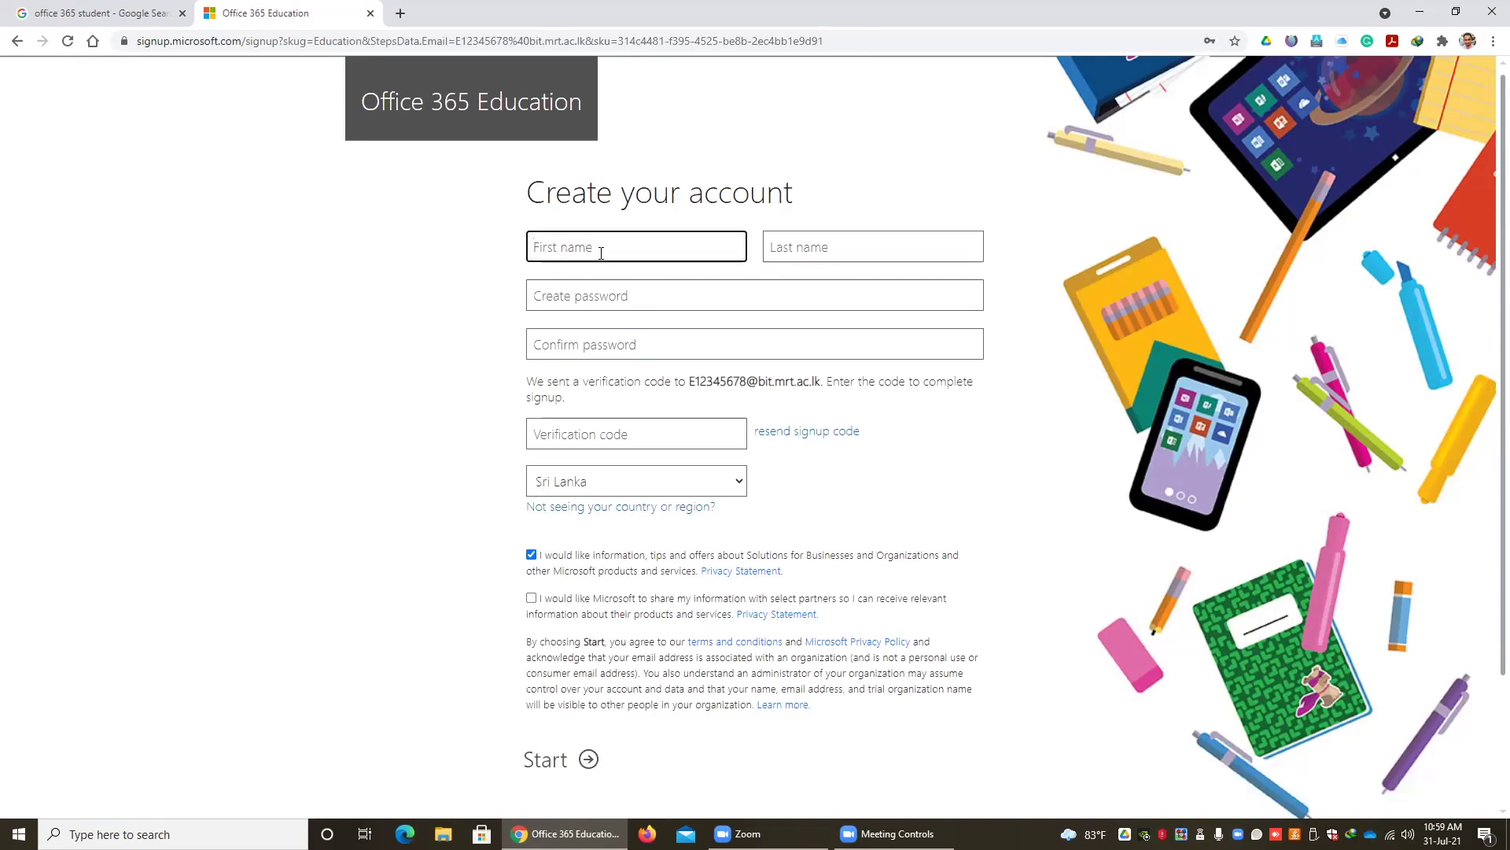
key("Tab")
left_click(590, 297)
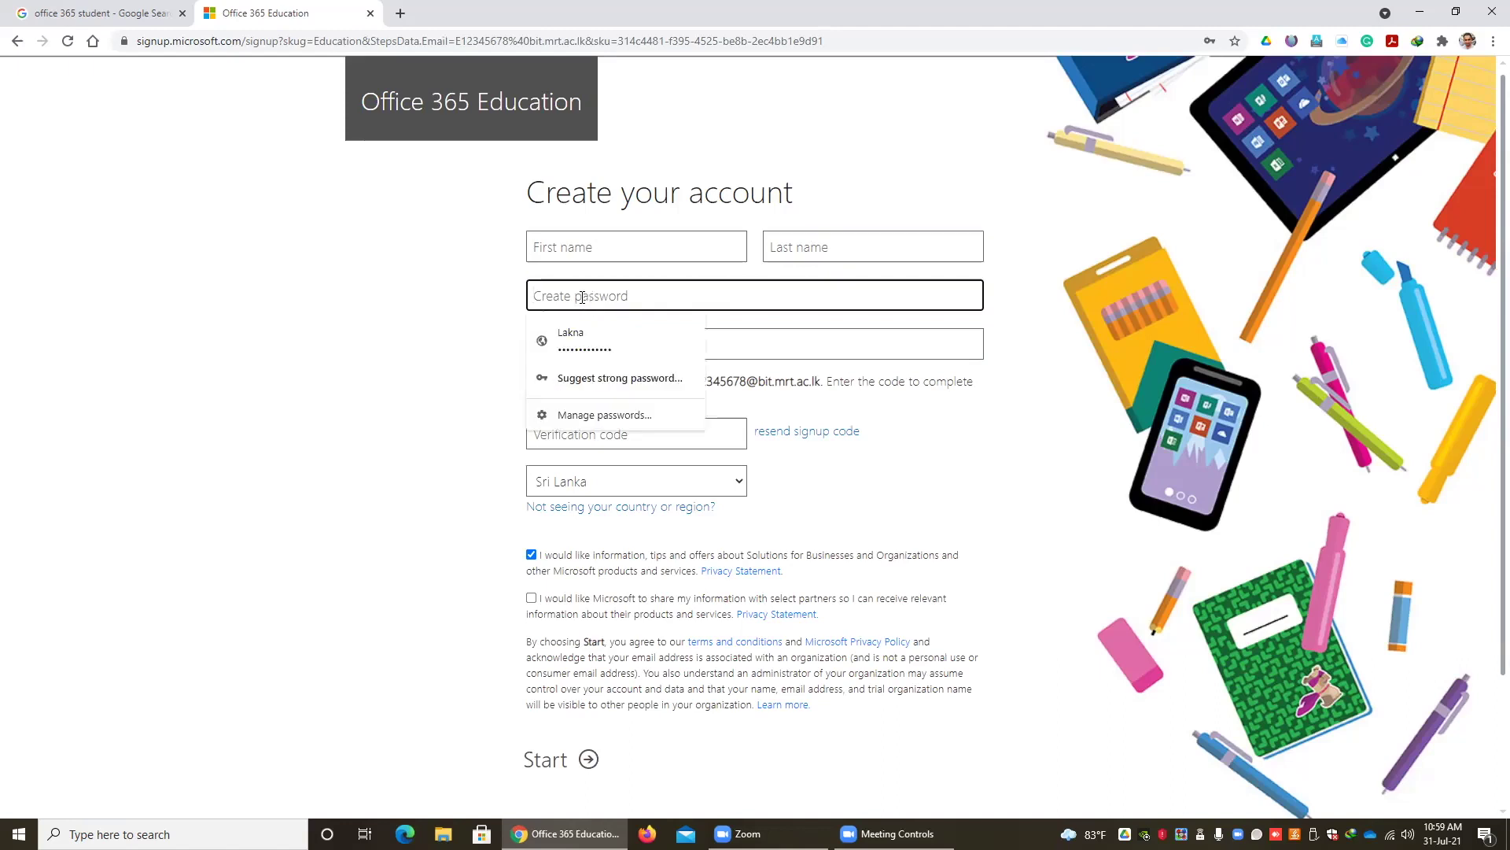
left_click(485, 311)
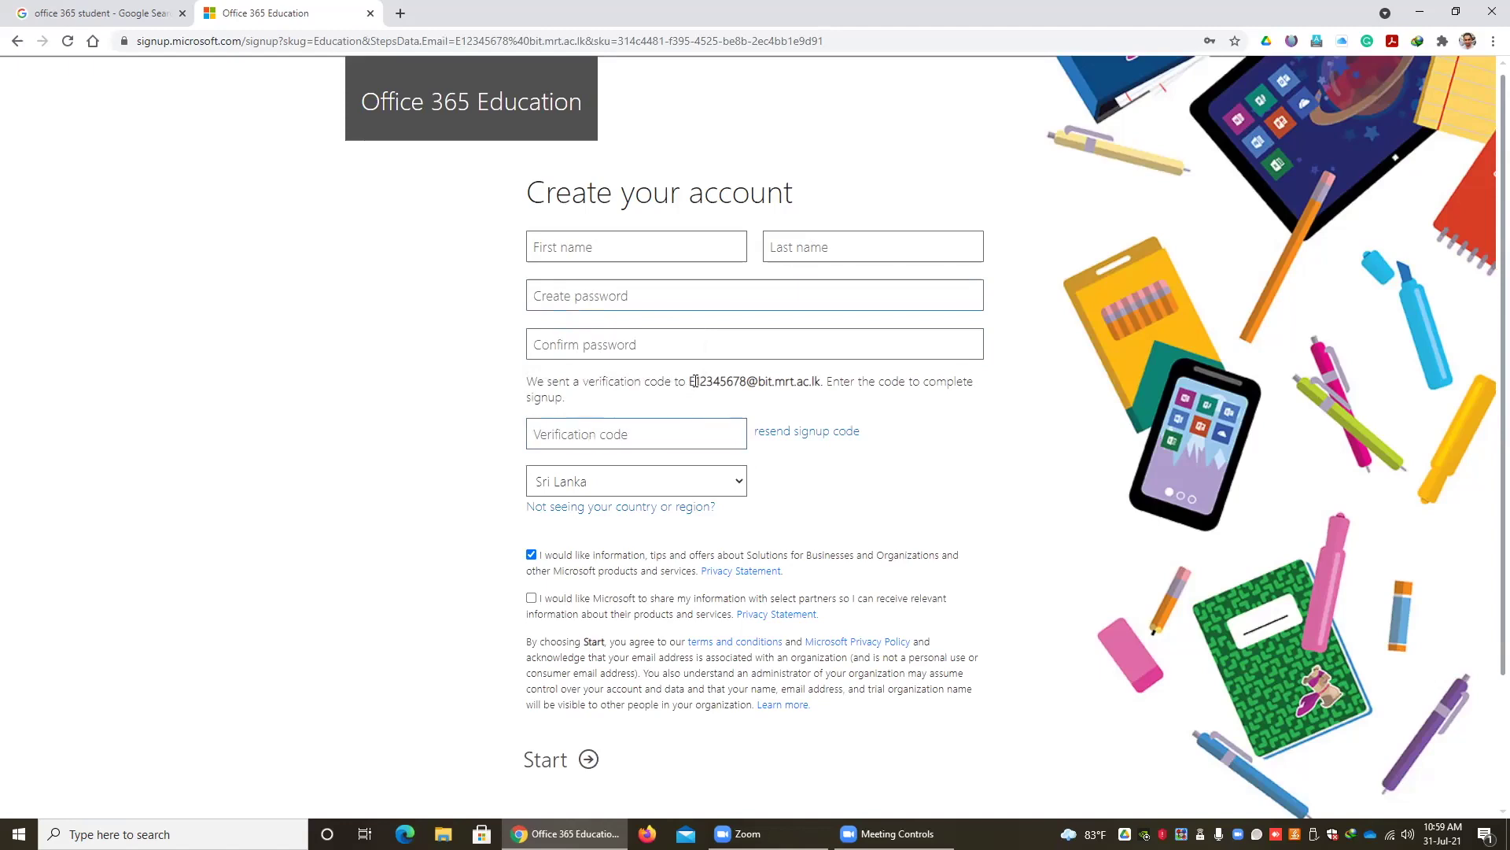
- Select the school email in the verification message and focus the verification code field
left_click_drag(694, 381, 804, 380)
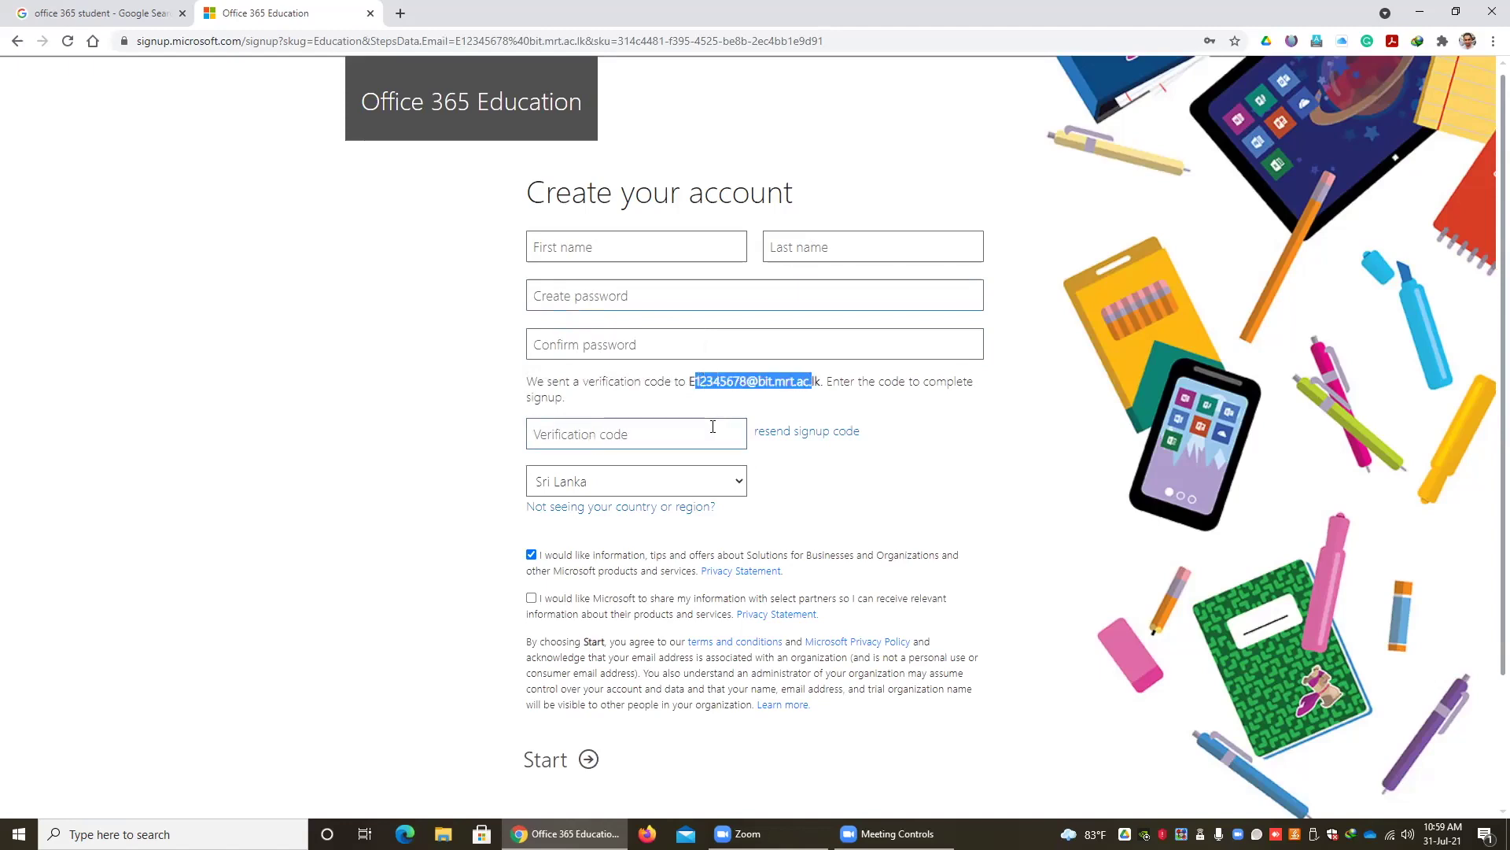
left_click(559, 436)
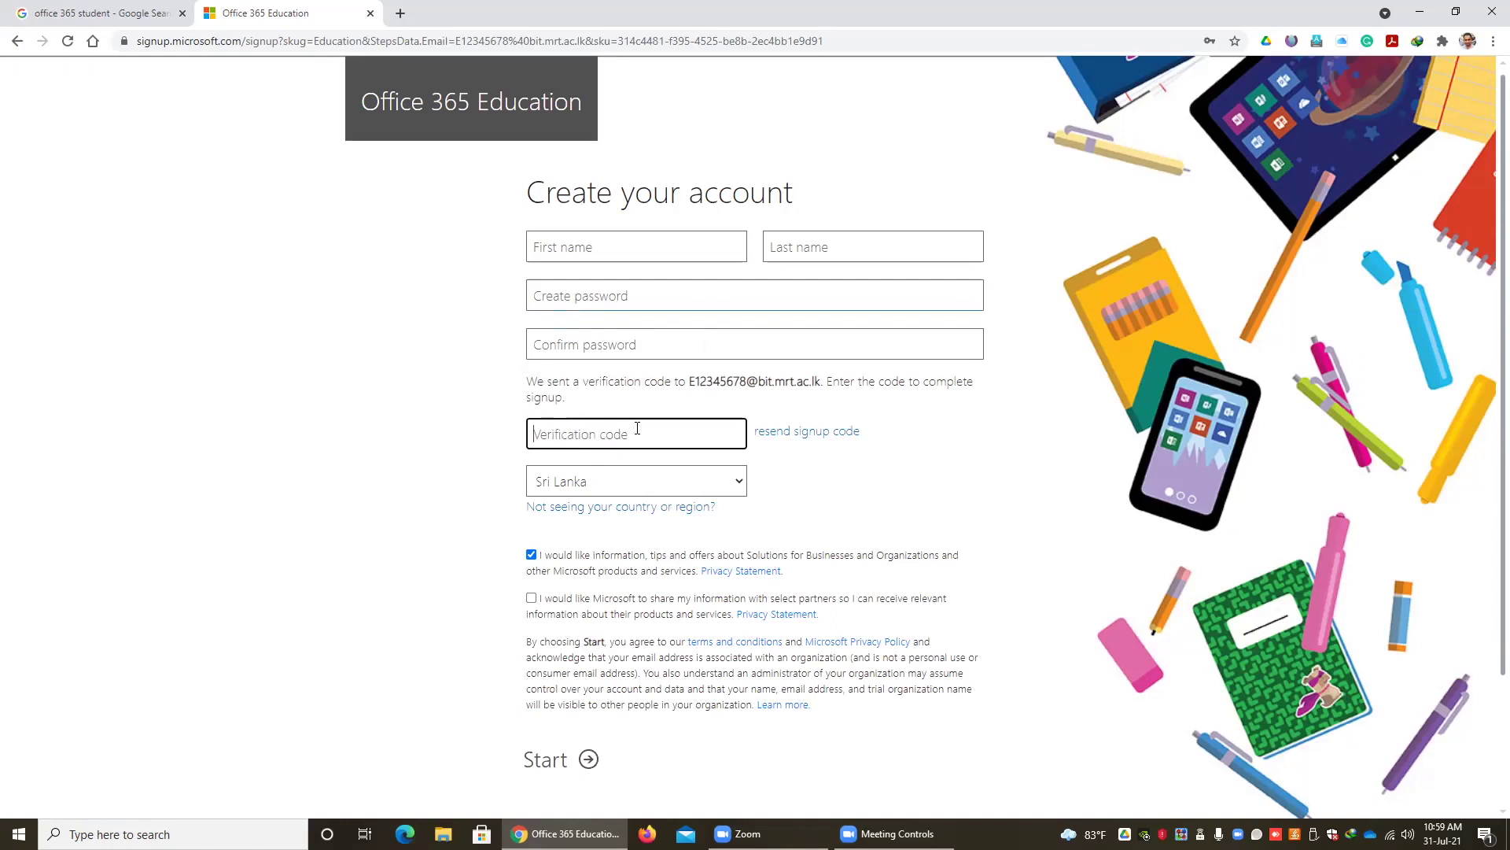
scroll(549, 566, "down", 3)
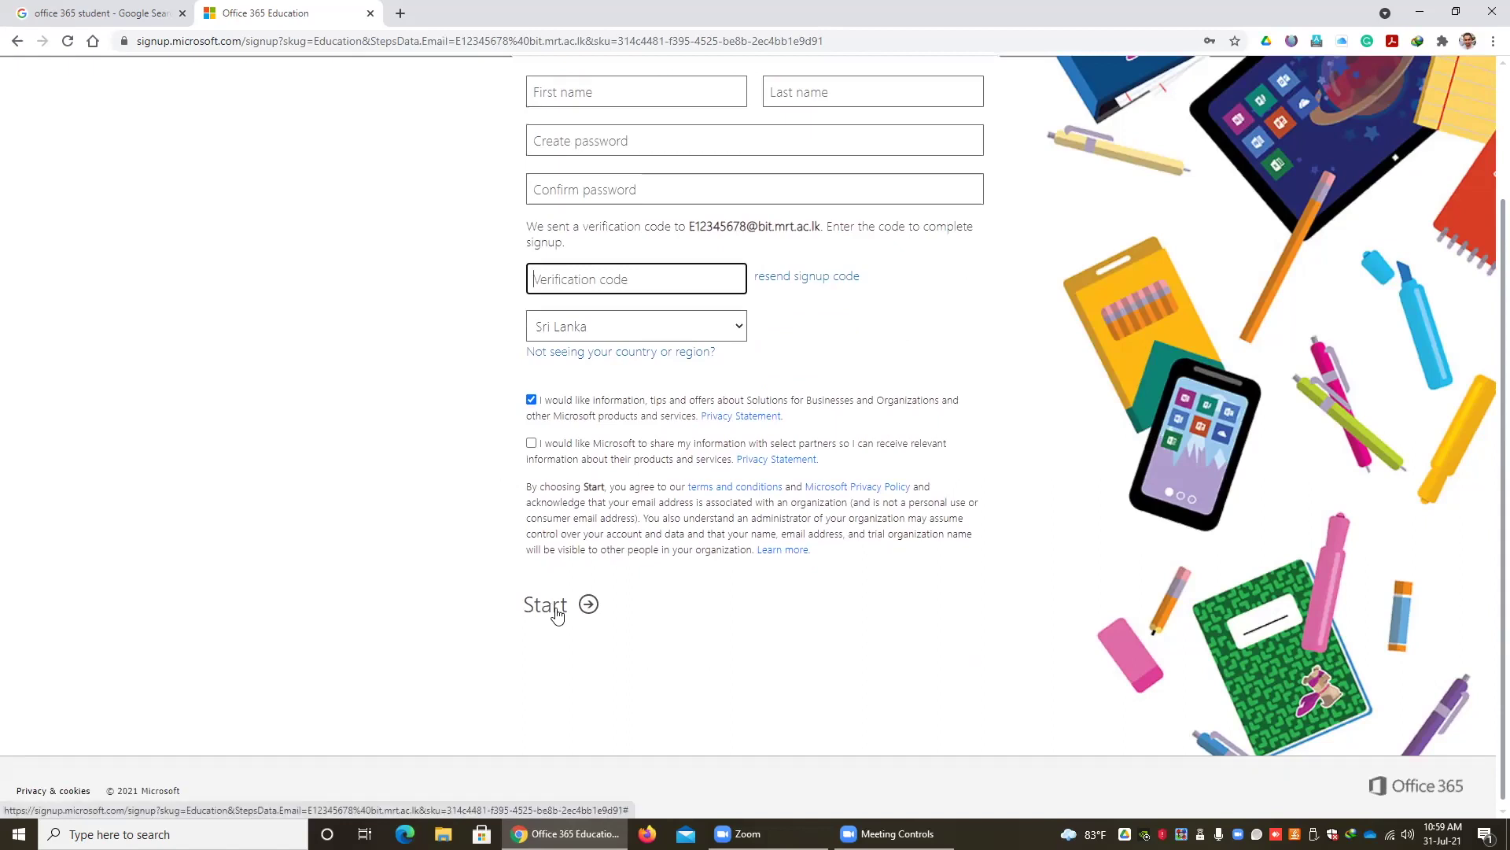
scroll(462, 550, "up", 3)
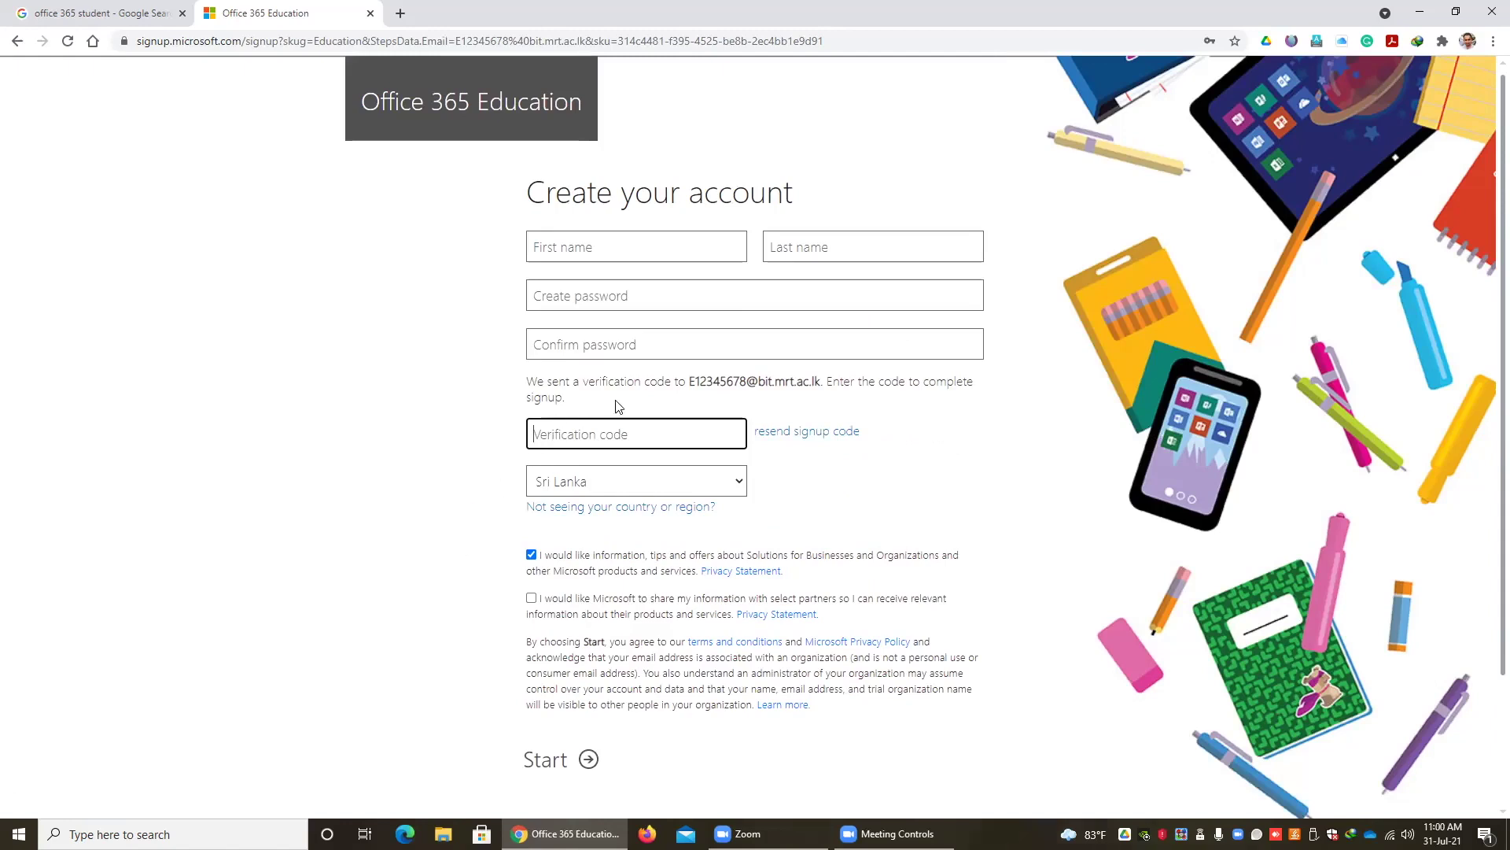
left_click_drag(689, 381, 829, 382)
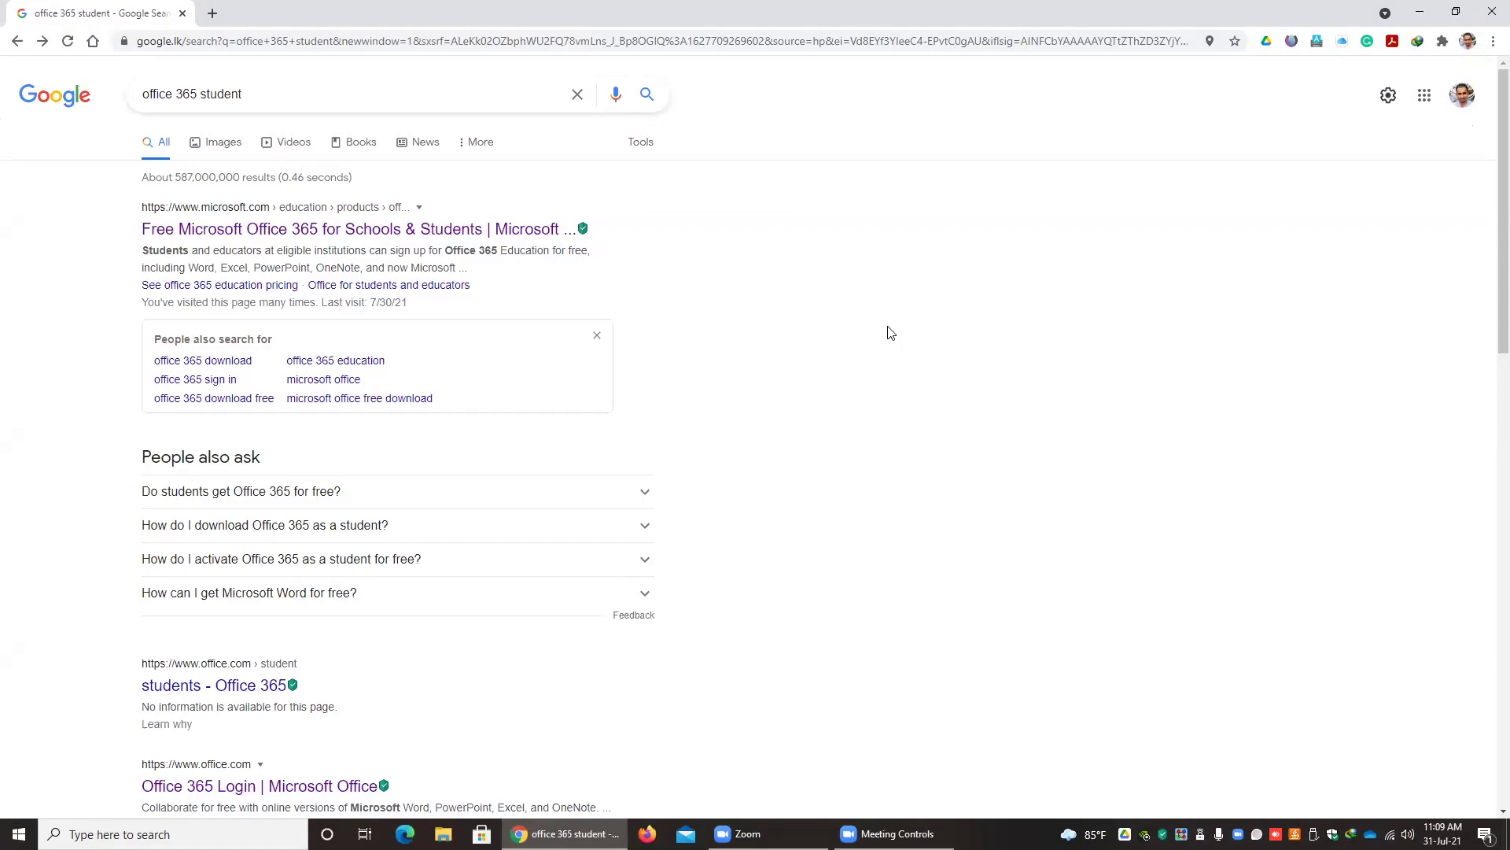
- Search for 'office 365 student login', open the Office 365 Login result, and choose Sign in
left_click(283, 96)
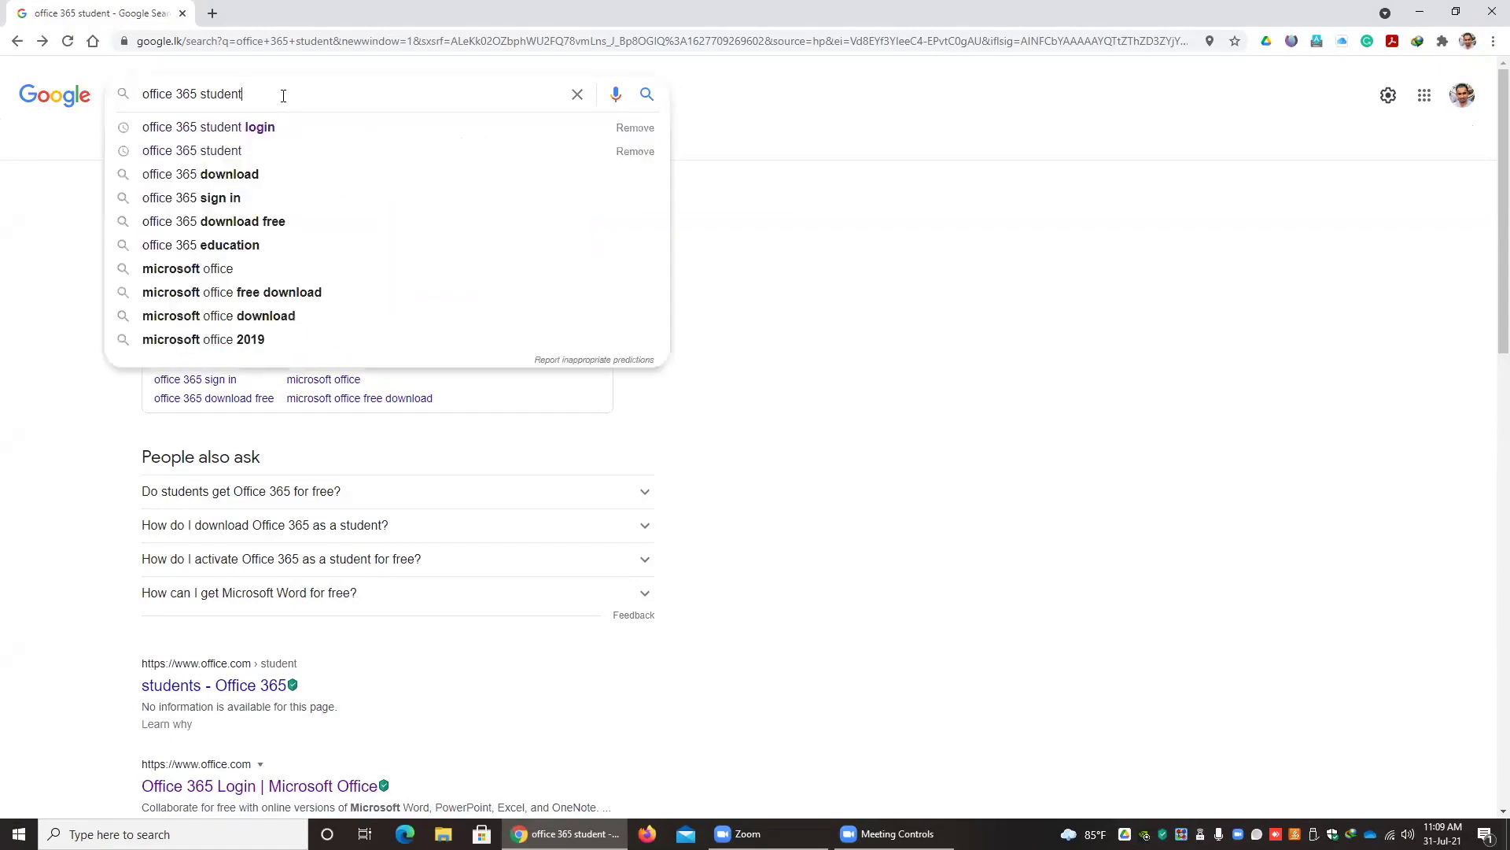
left_click(246, 128)
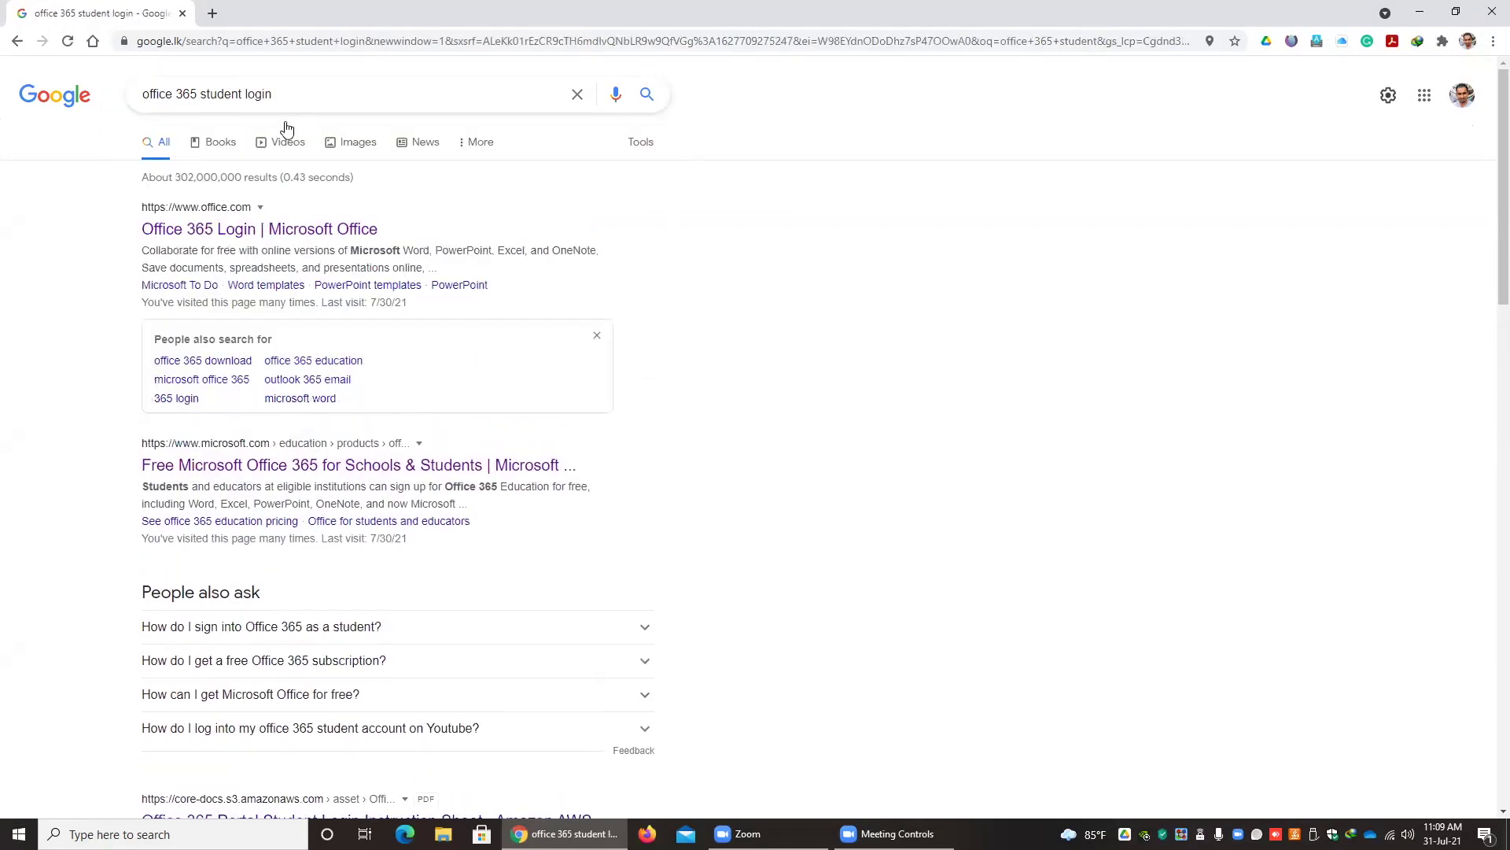
left_click(241, 230)
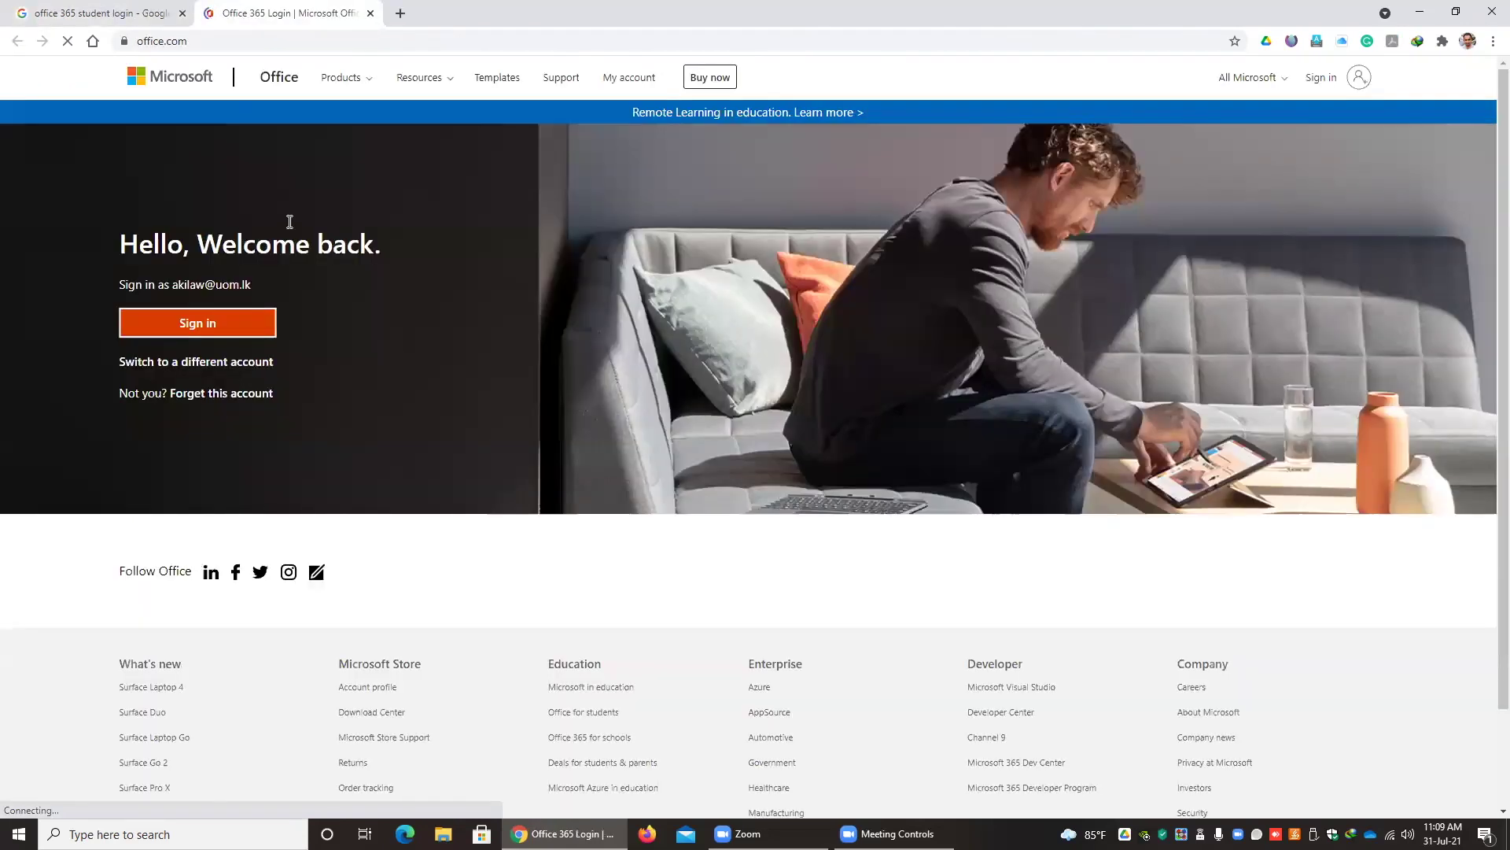
left_click(1337, 82)
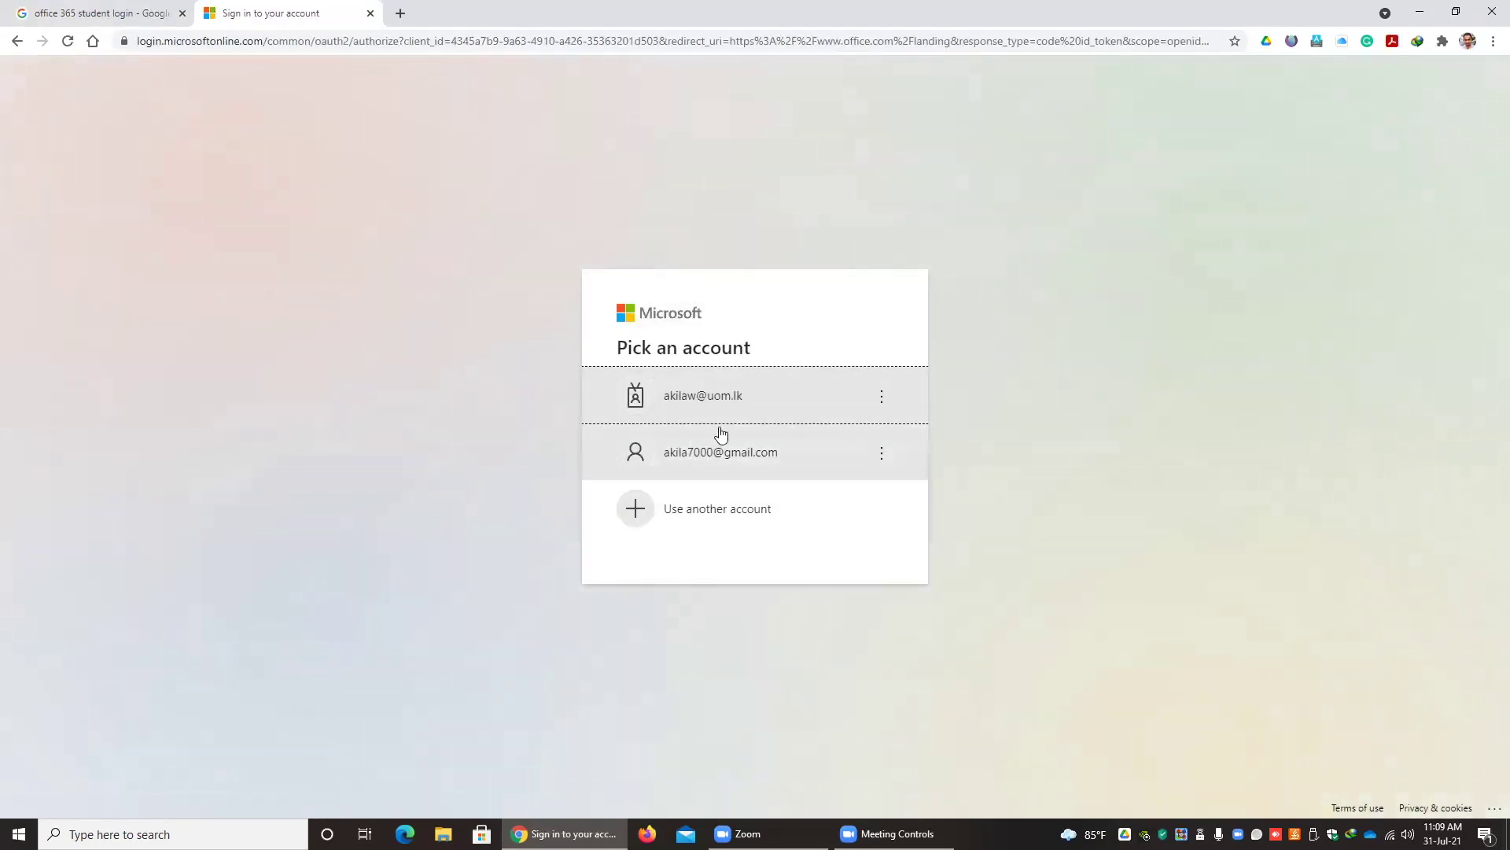
- Sign in with the university account and password, then answer the Stay signed in prompt
left_click(705, 512)
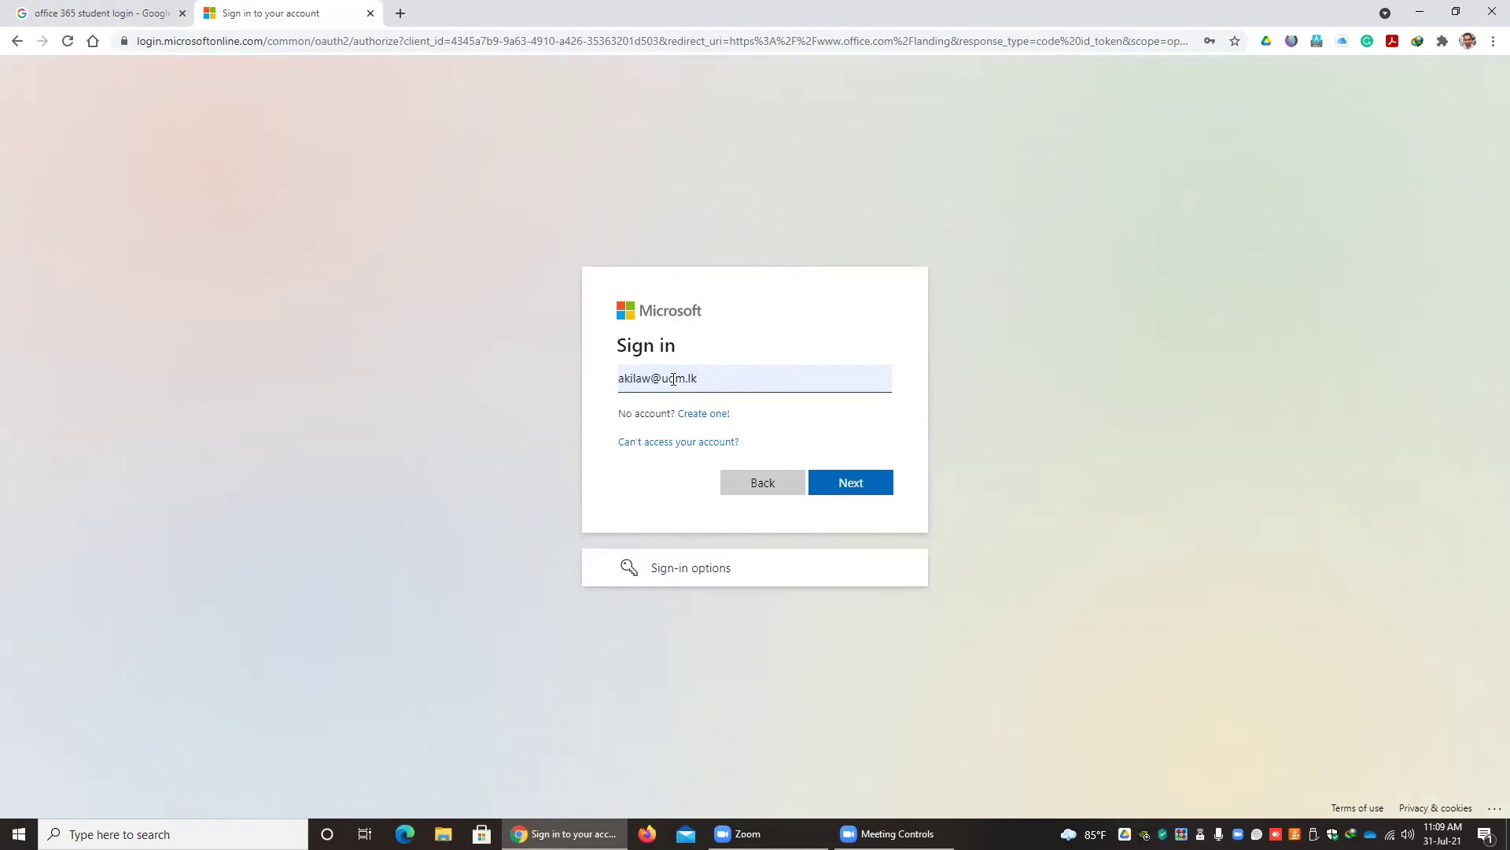
left_click(847, 483)
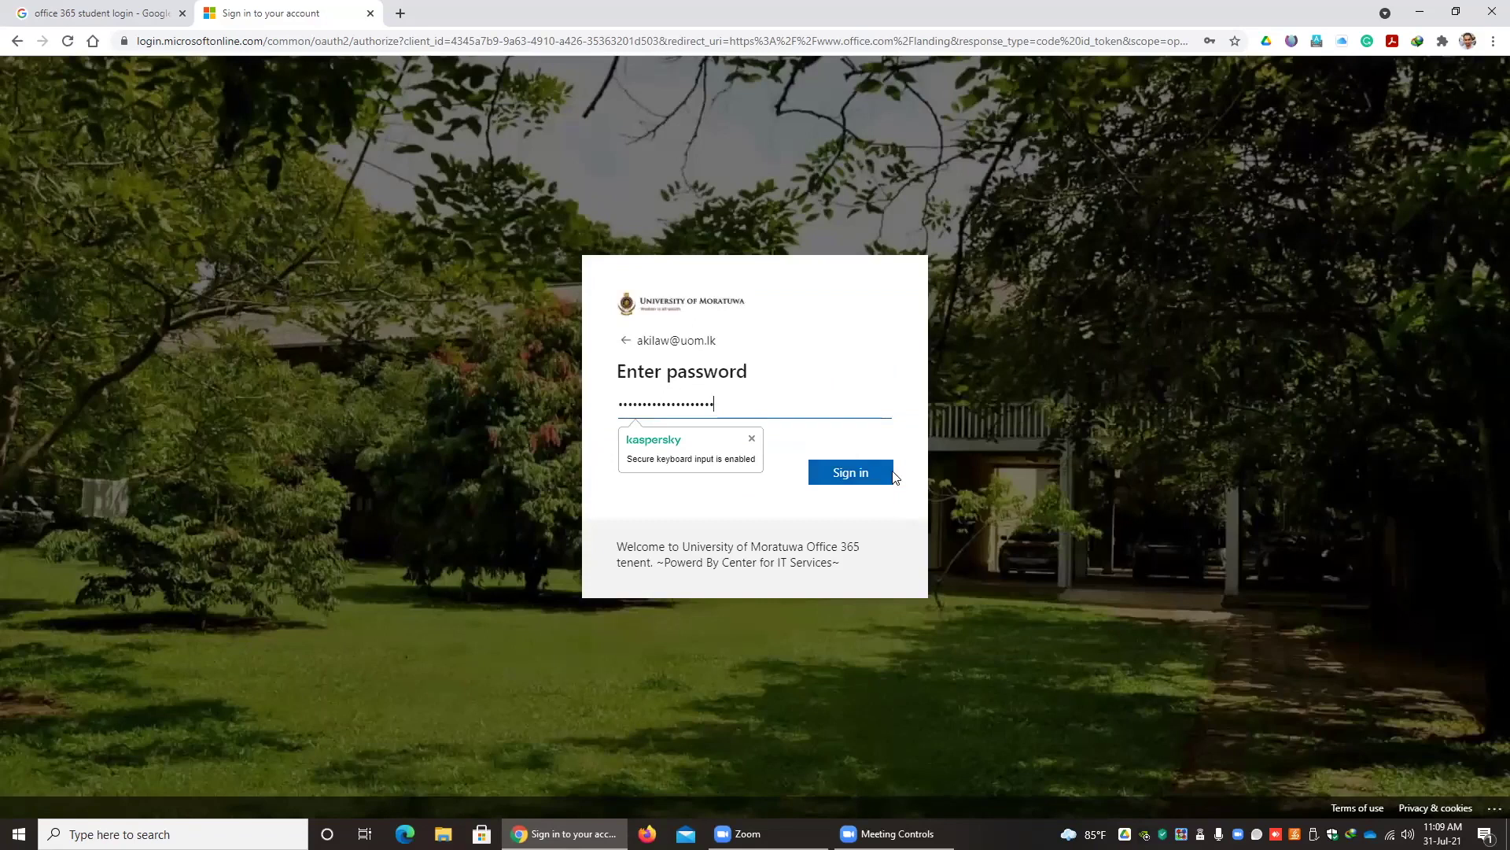
left_click(852, 474)
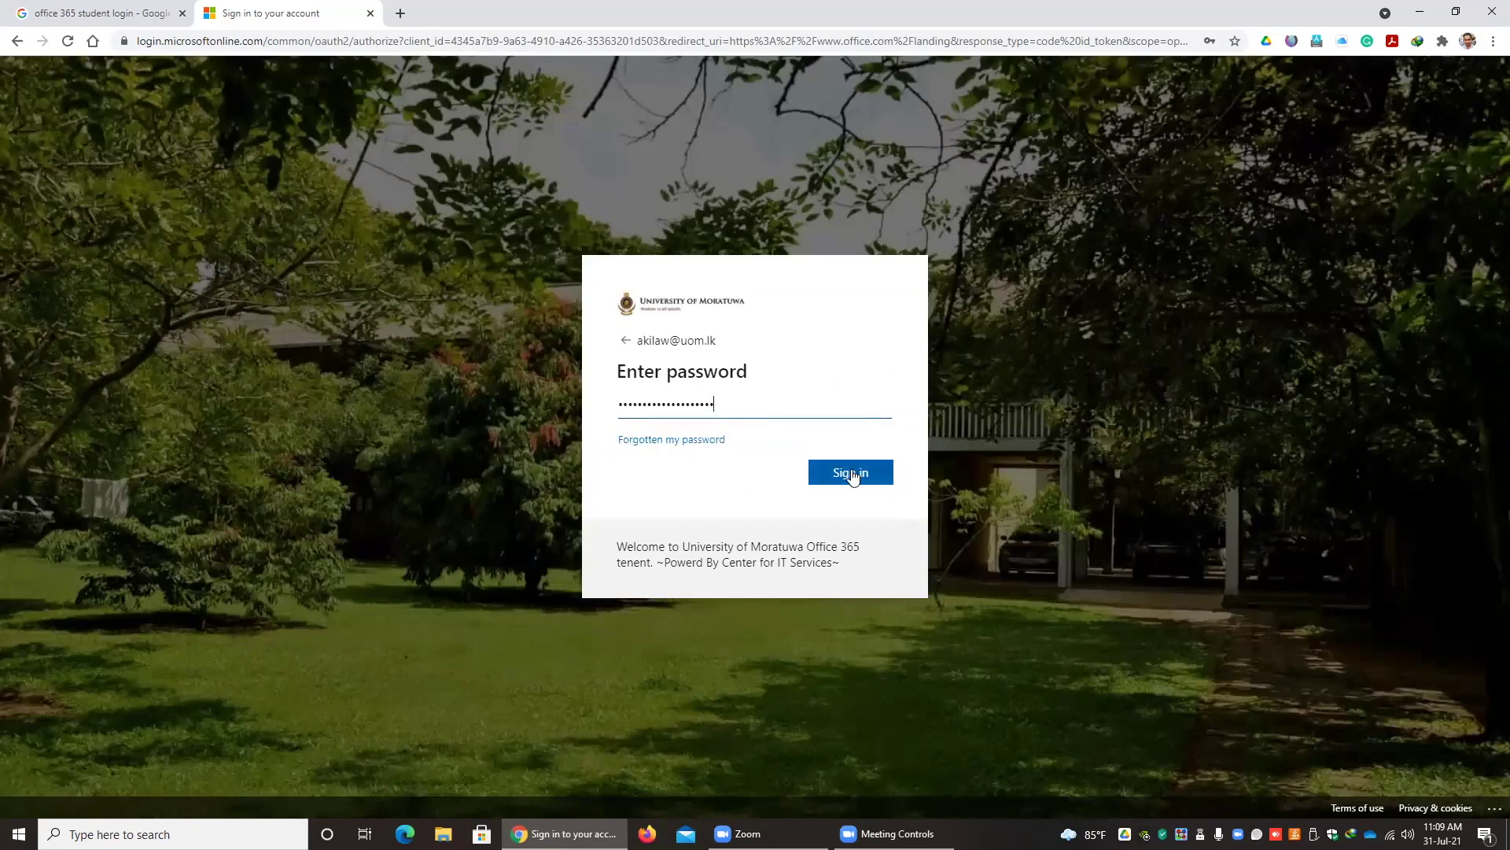
left_click(852, 474)
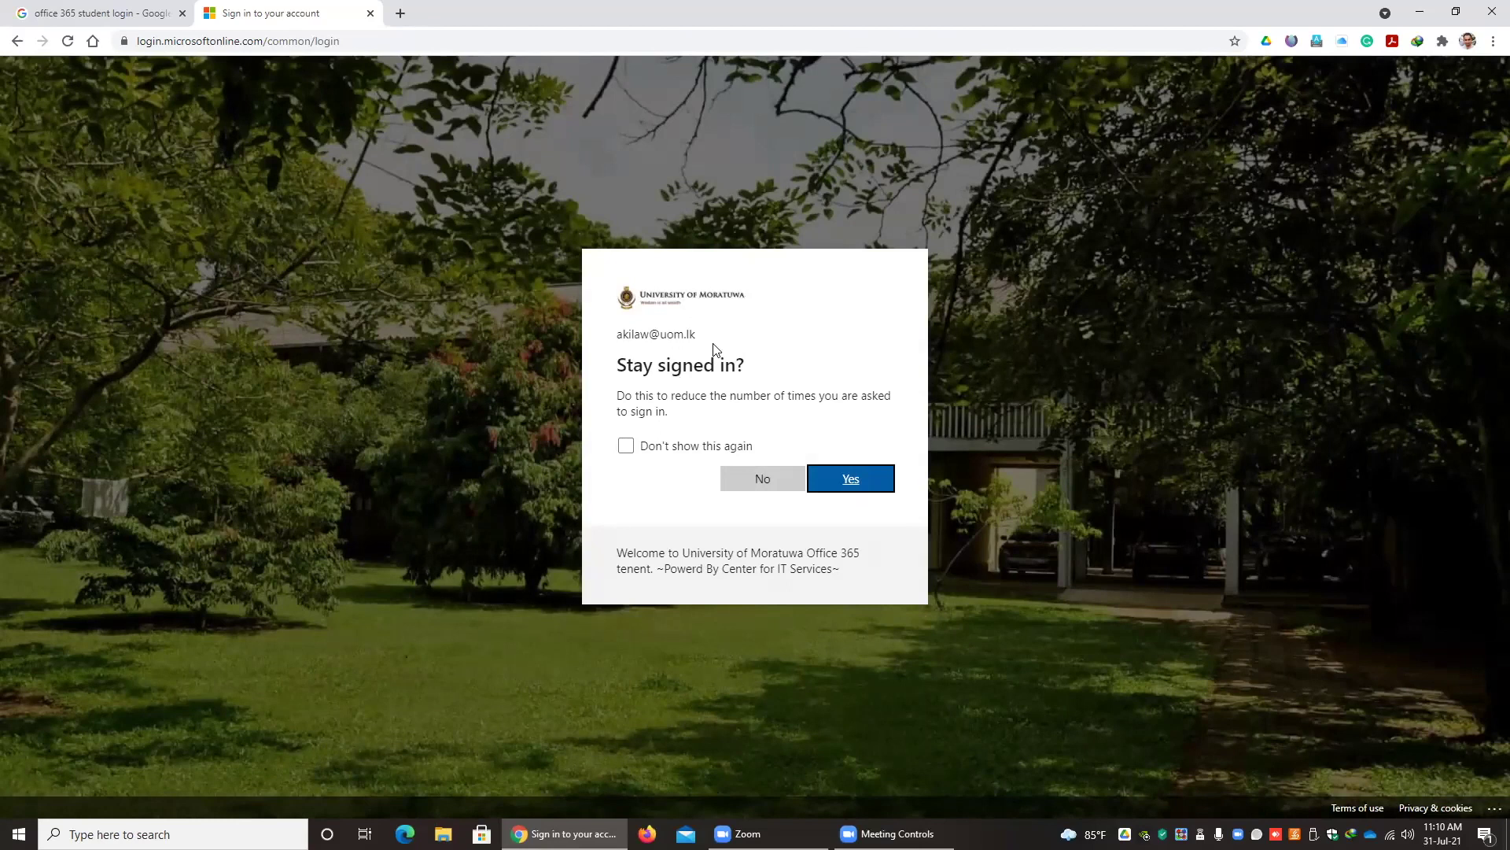
left_click(857, 478)
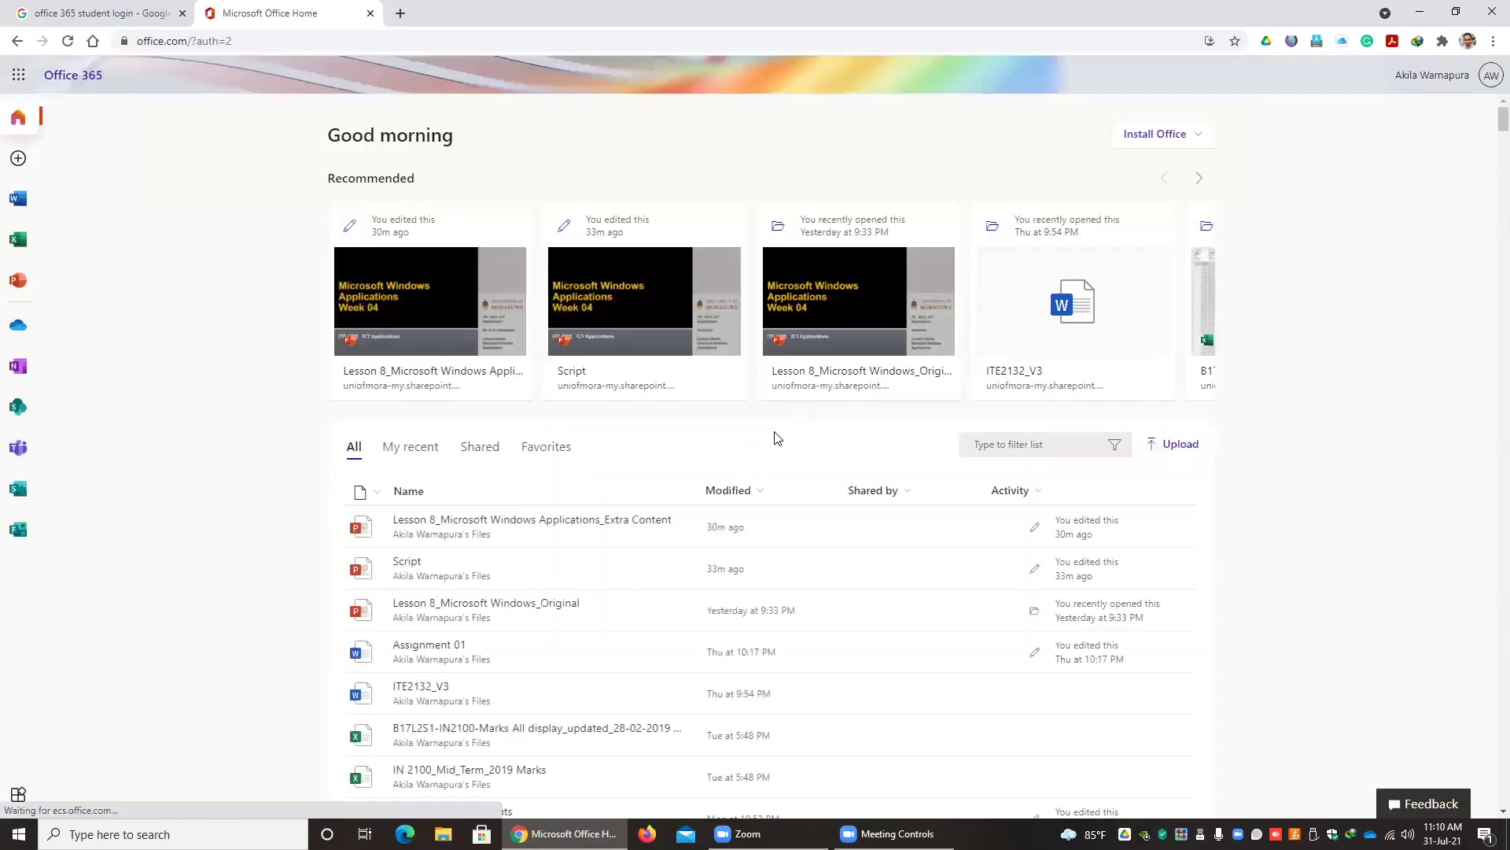
- Download the Office 365 apps installer from the portal and run the setup file
left_click(1163, 142)
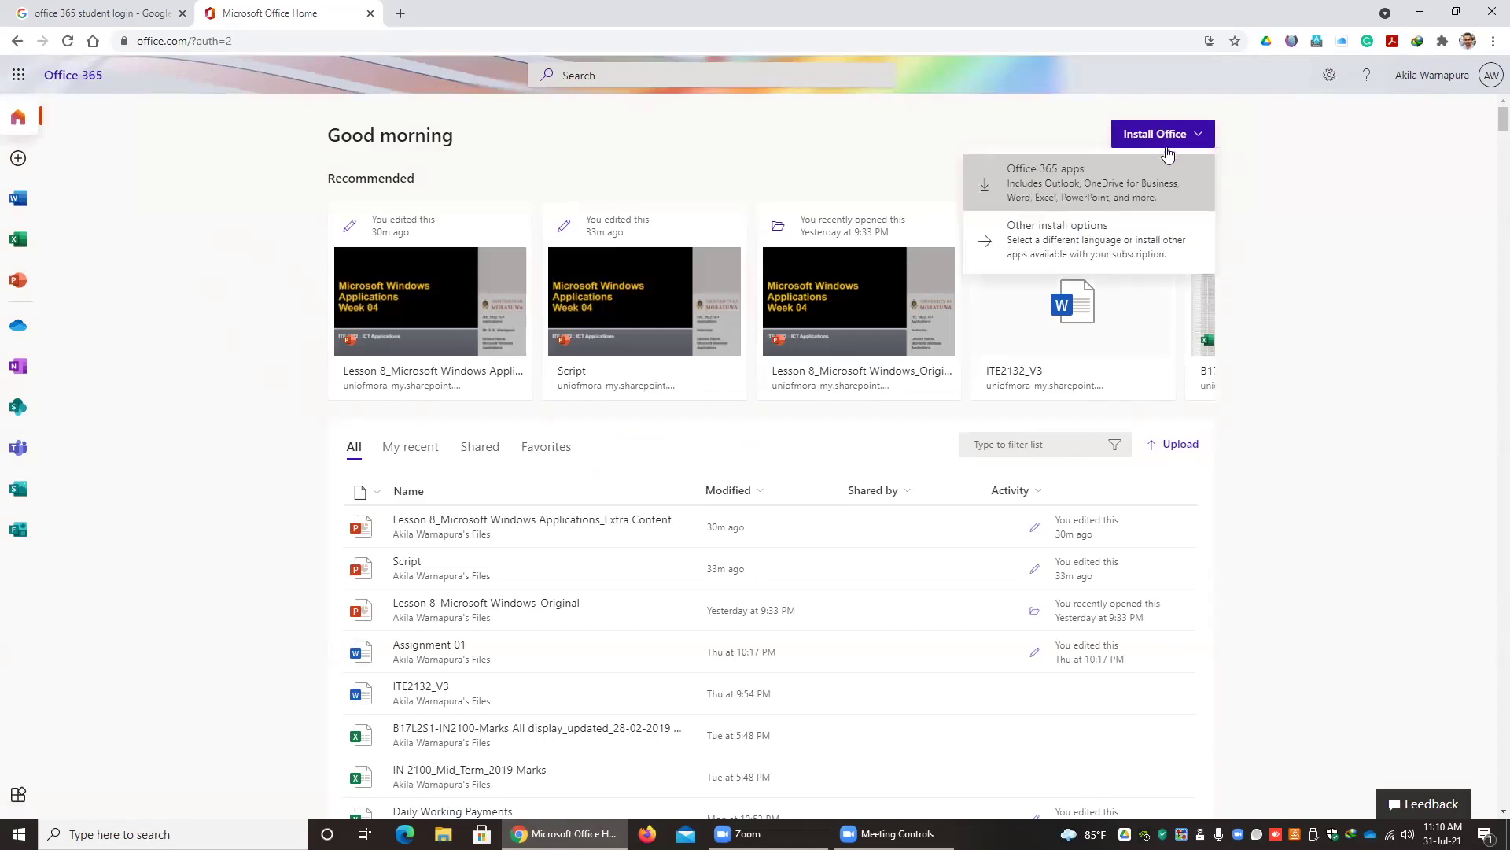
left_click(1044, 186)
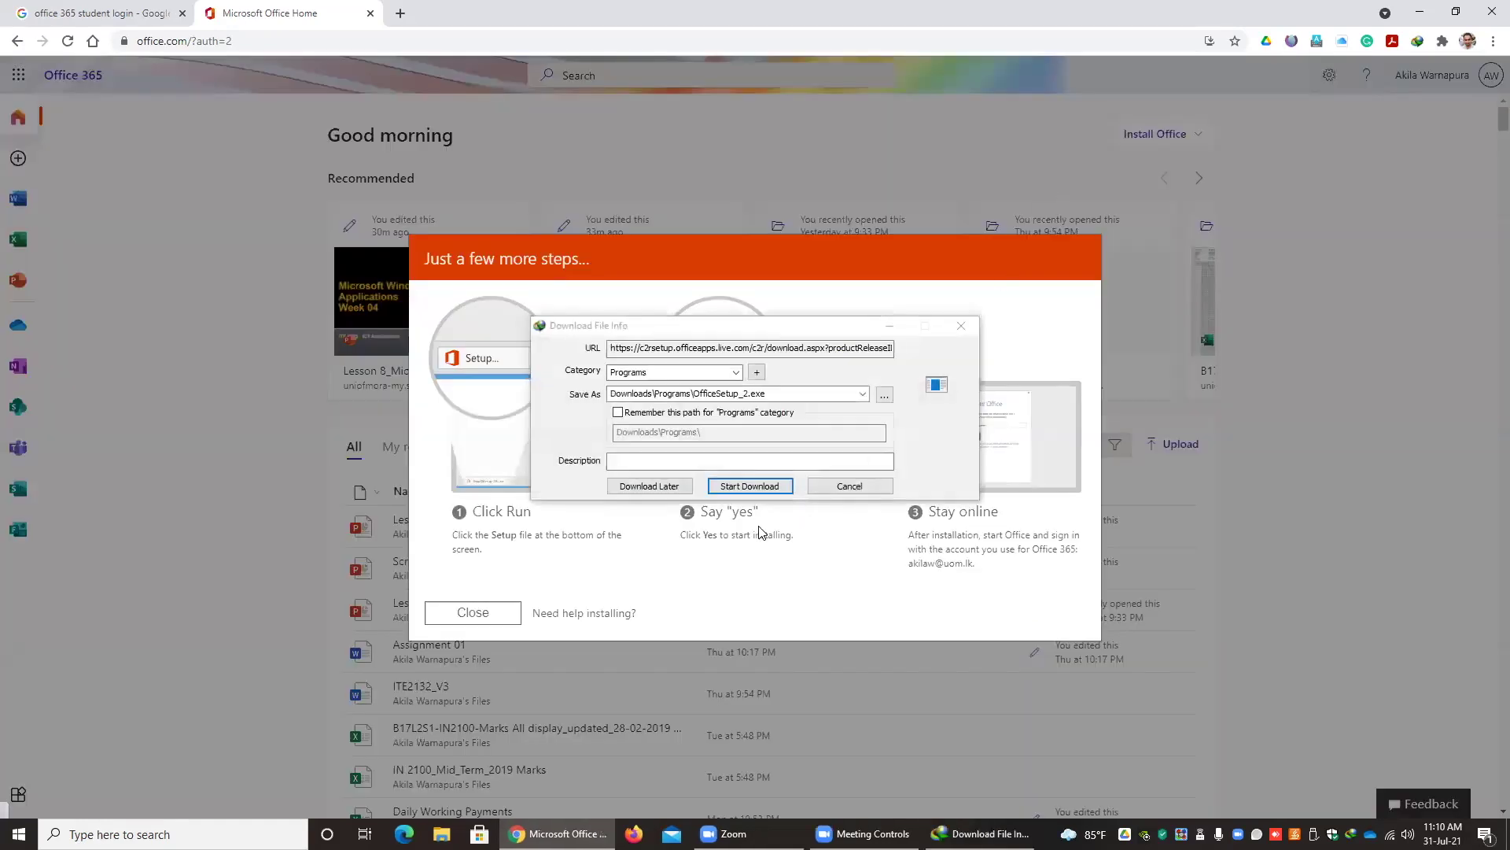
left_click(732, 486)
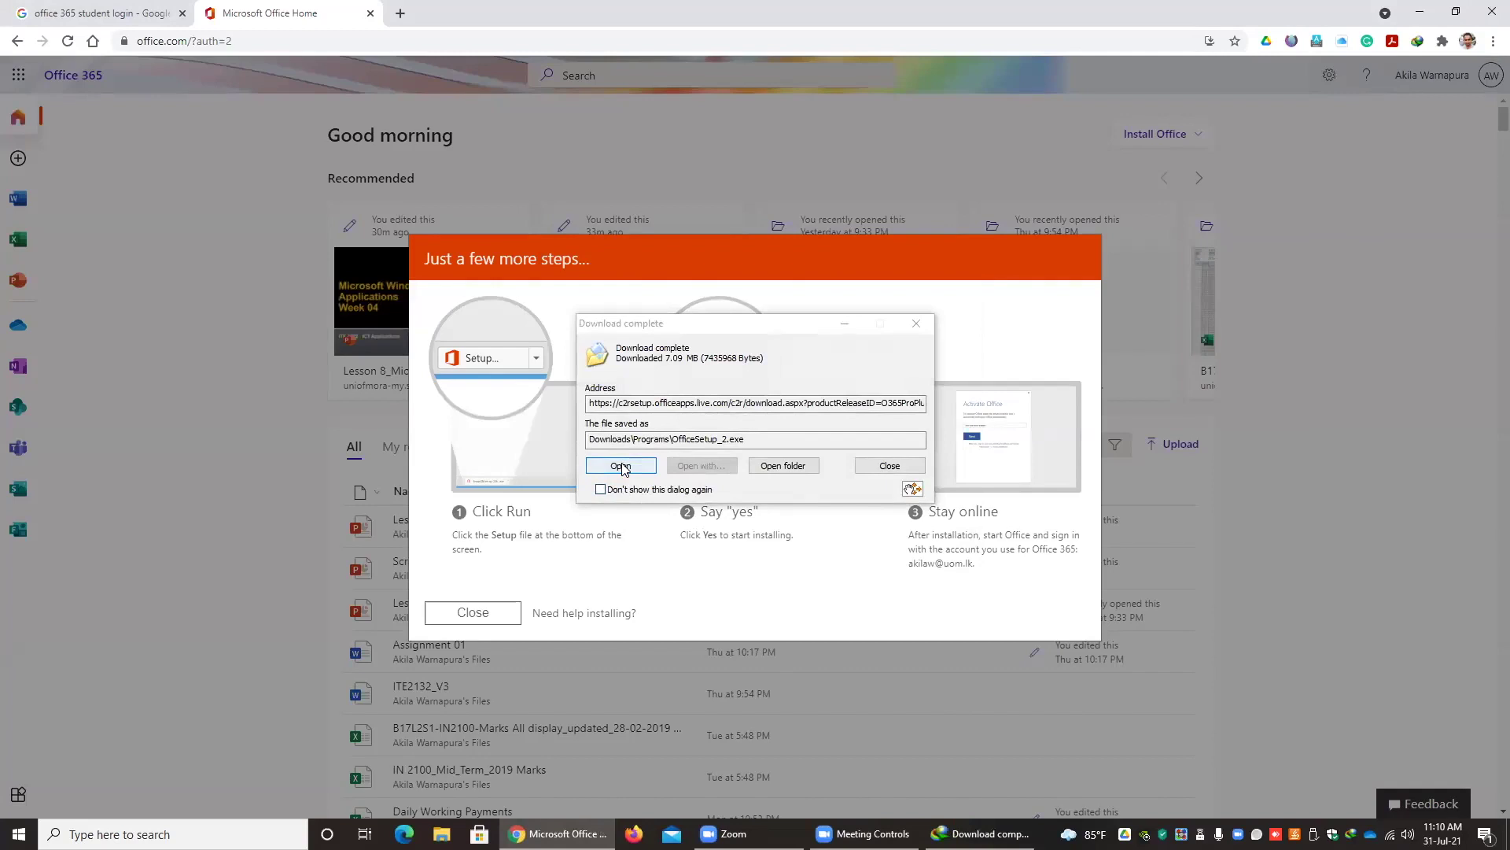
left_click(620, 466)
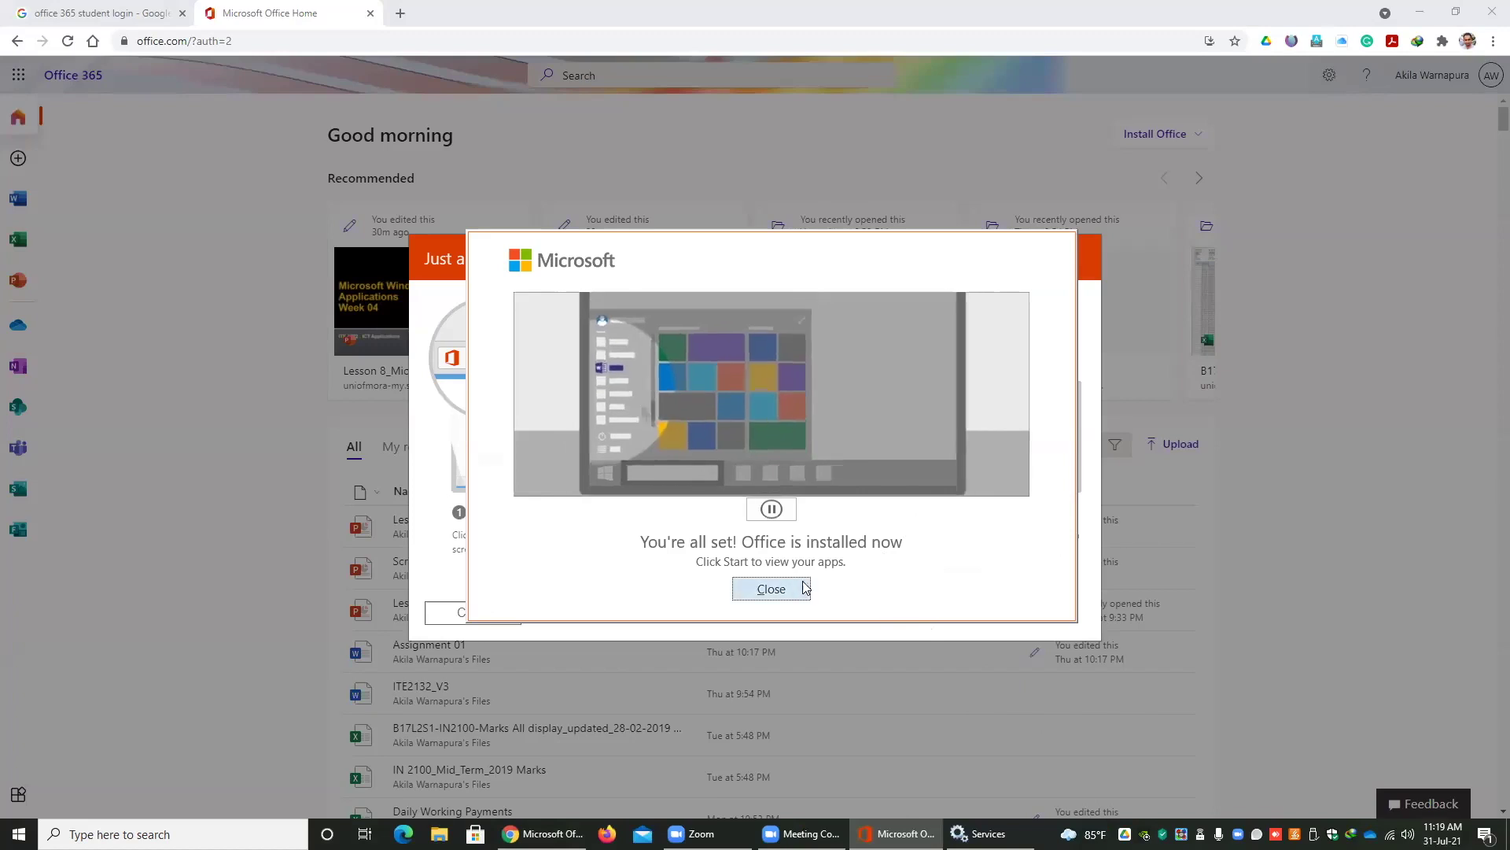
- Close the installation-complete dialogs and minimize Chrome to show the desktop
left_click(773, 589)
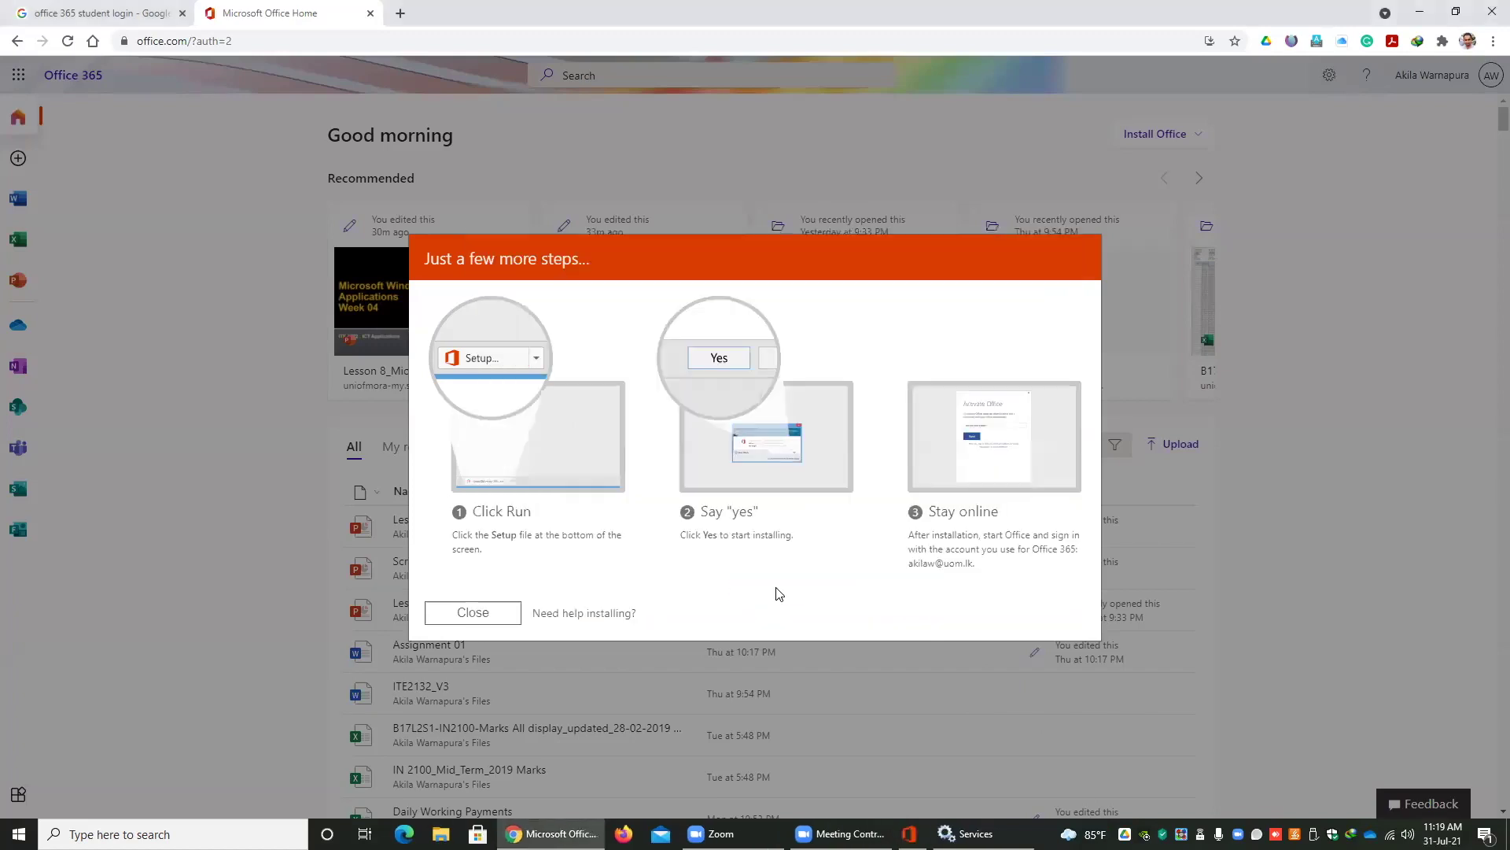
left_click(504, 615)
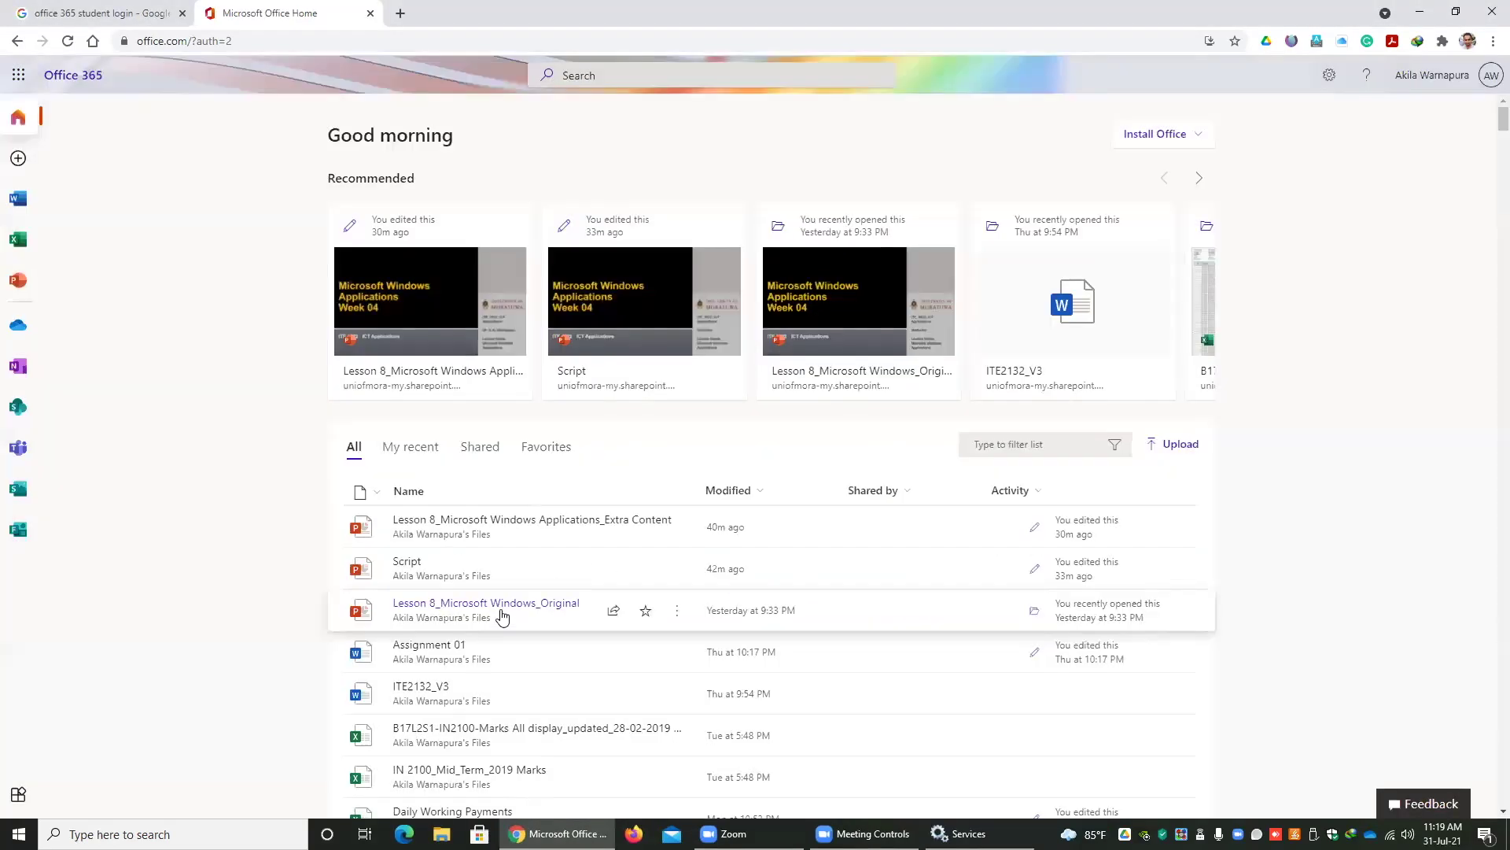
left_click(1420, 13)
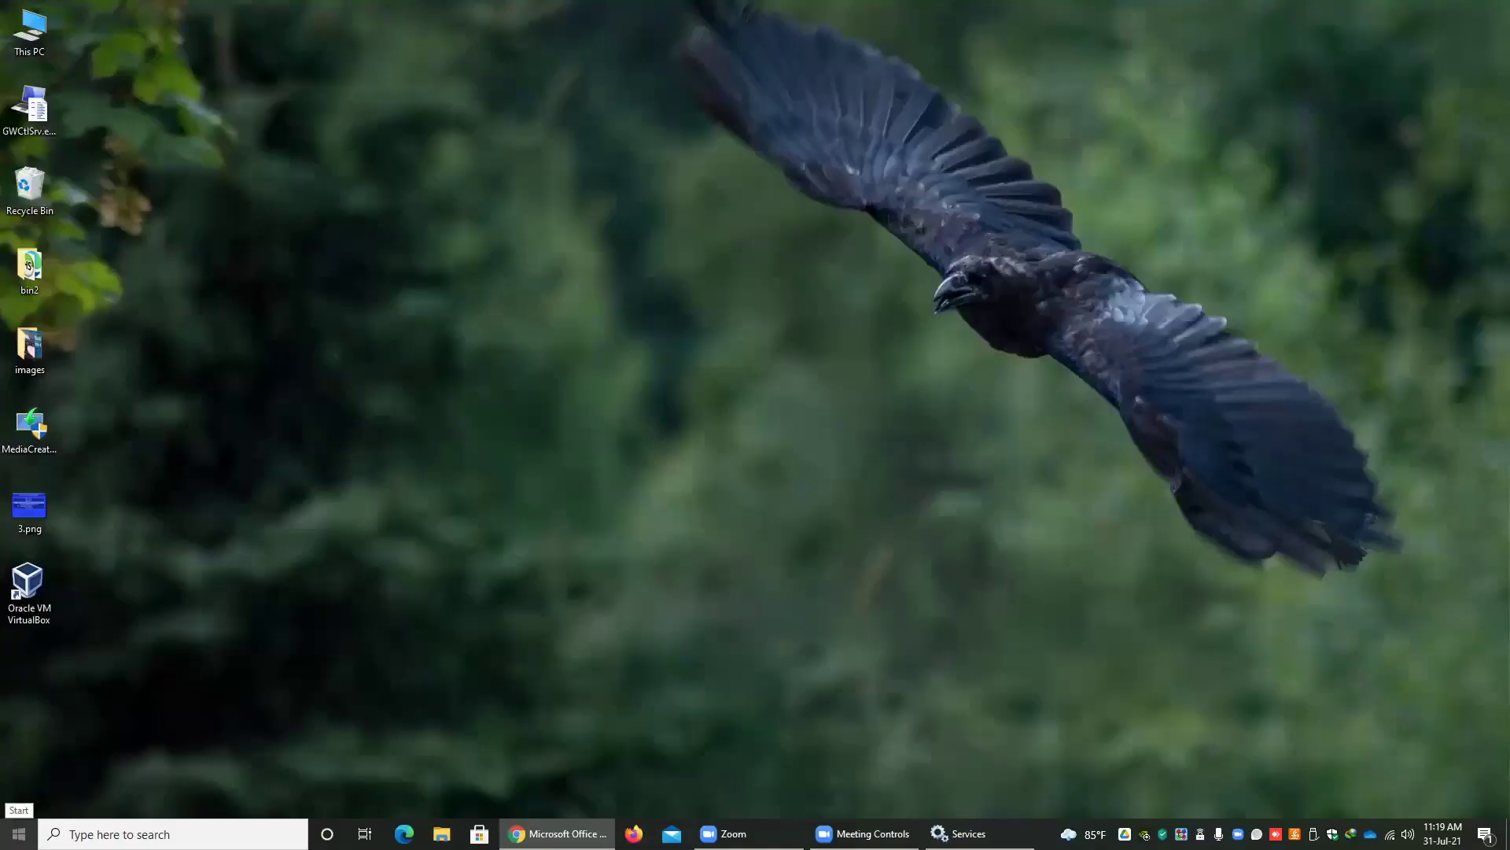
- Scroll the Start menu app list to the E entries and launch Excel
left_click(19, 833)
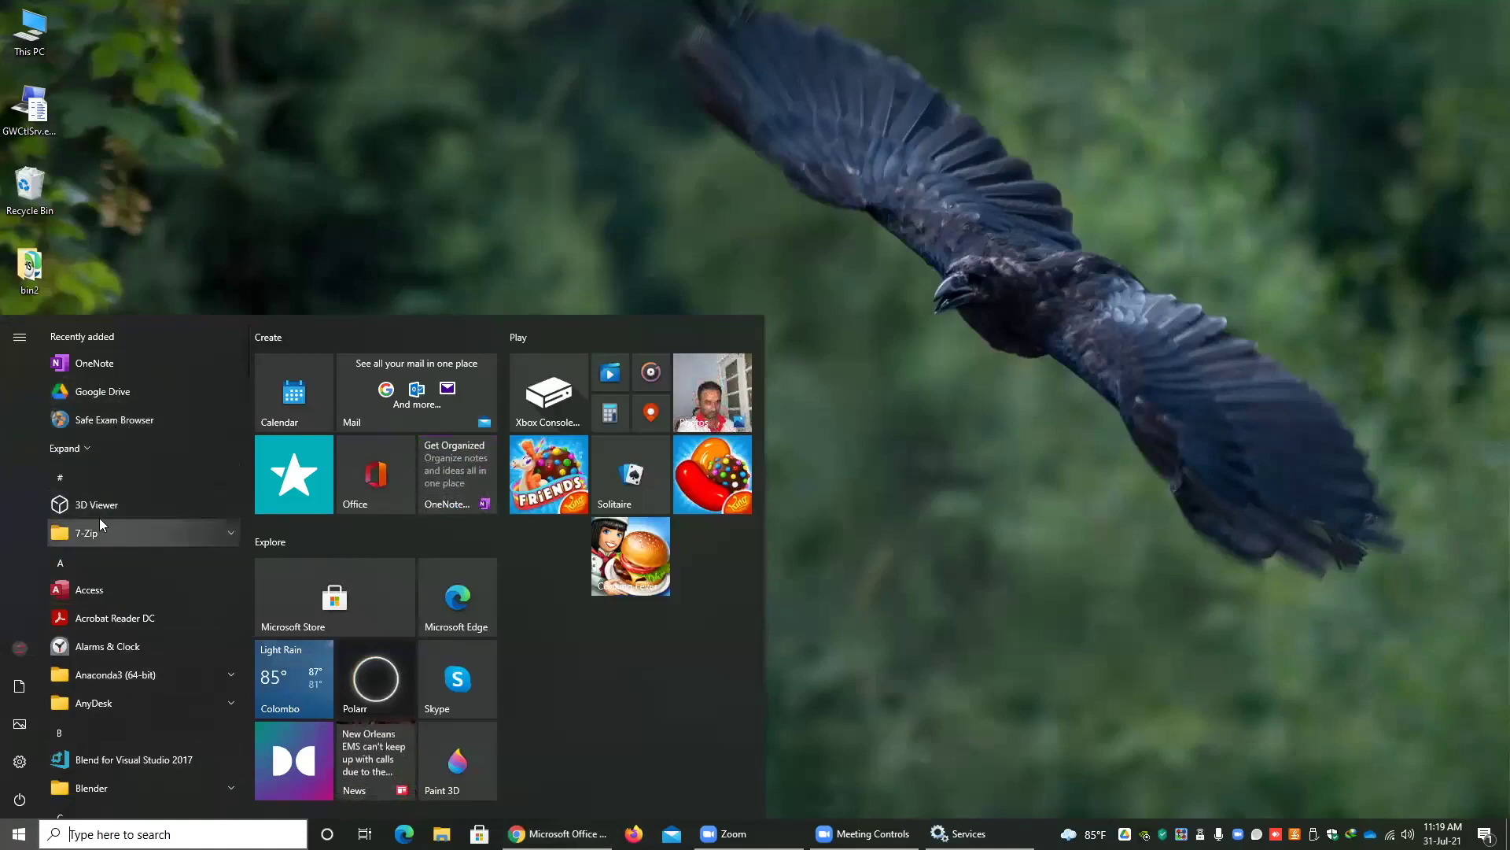
scroll(110, 549, "down", 1)
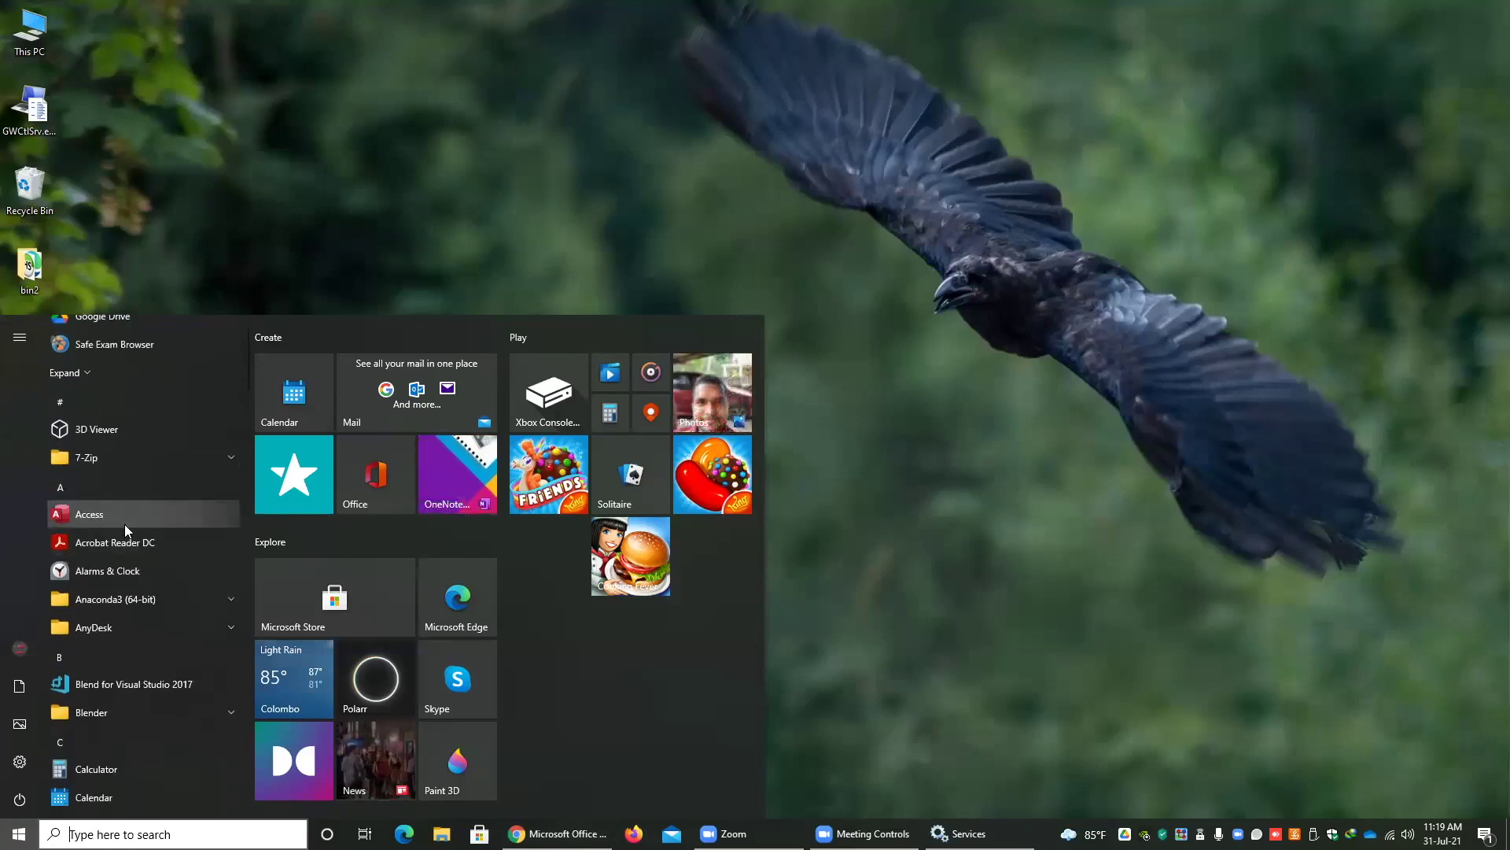
scroll(118, 512, "down", 1)
scroll(123, 529, "down", 1)
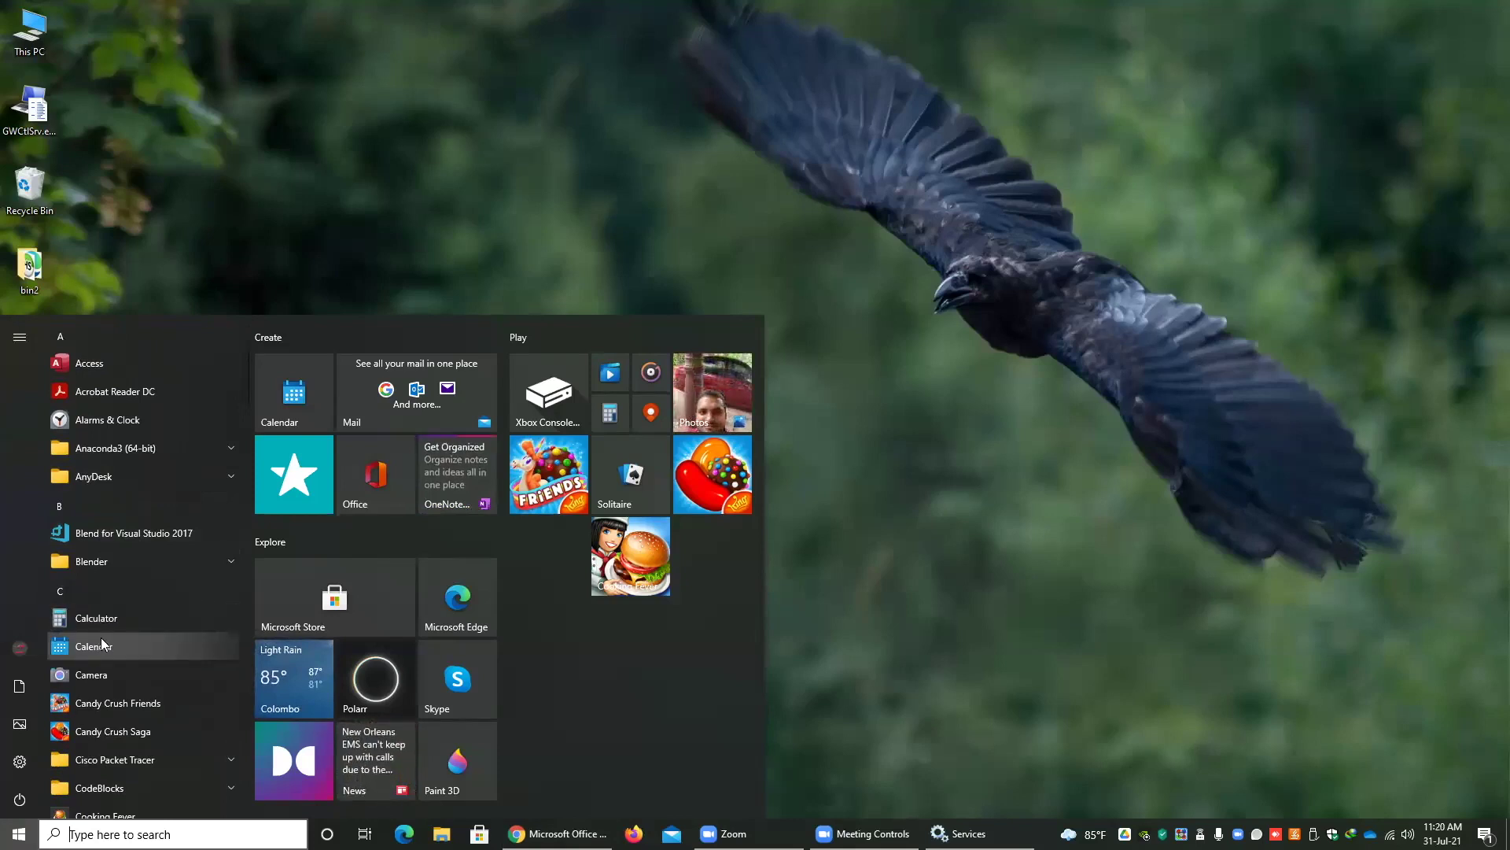
scroll(102, 641, "down", 2)
scroll(102, 636, "down", 5)
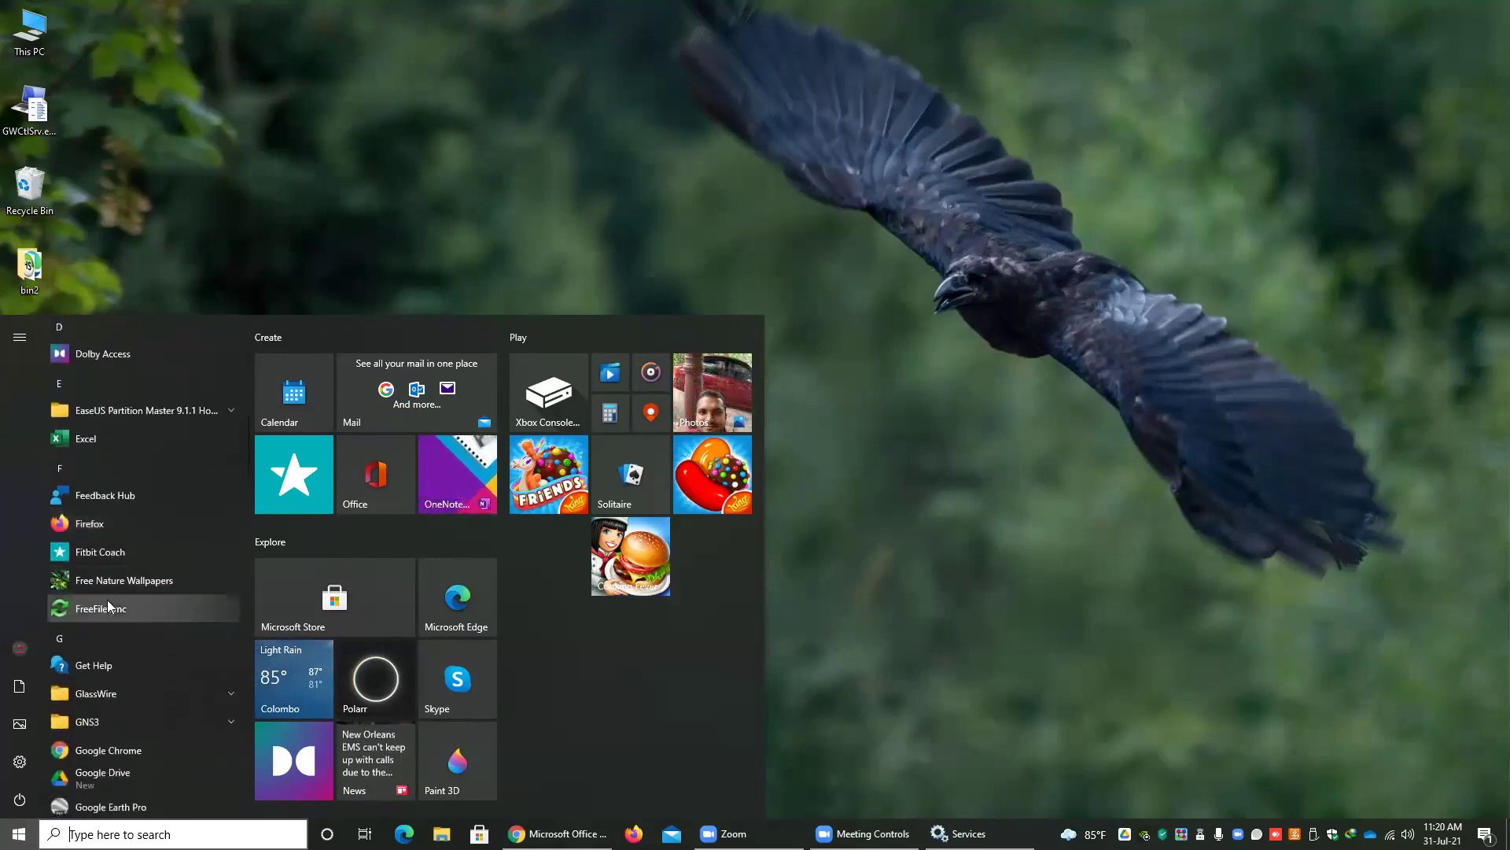
scroll(96, 513, "up", 2)
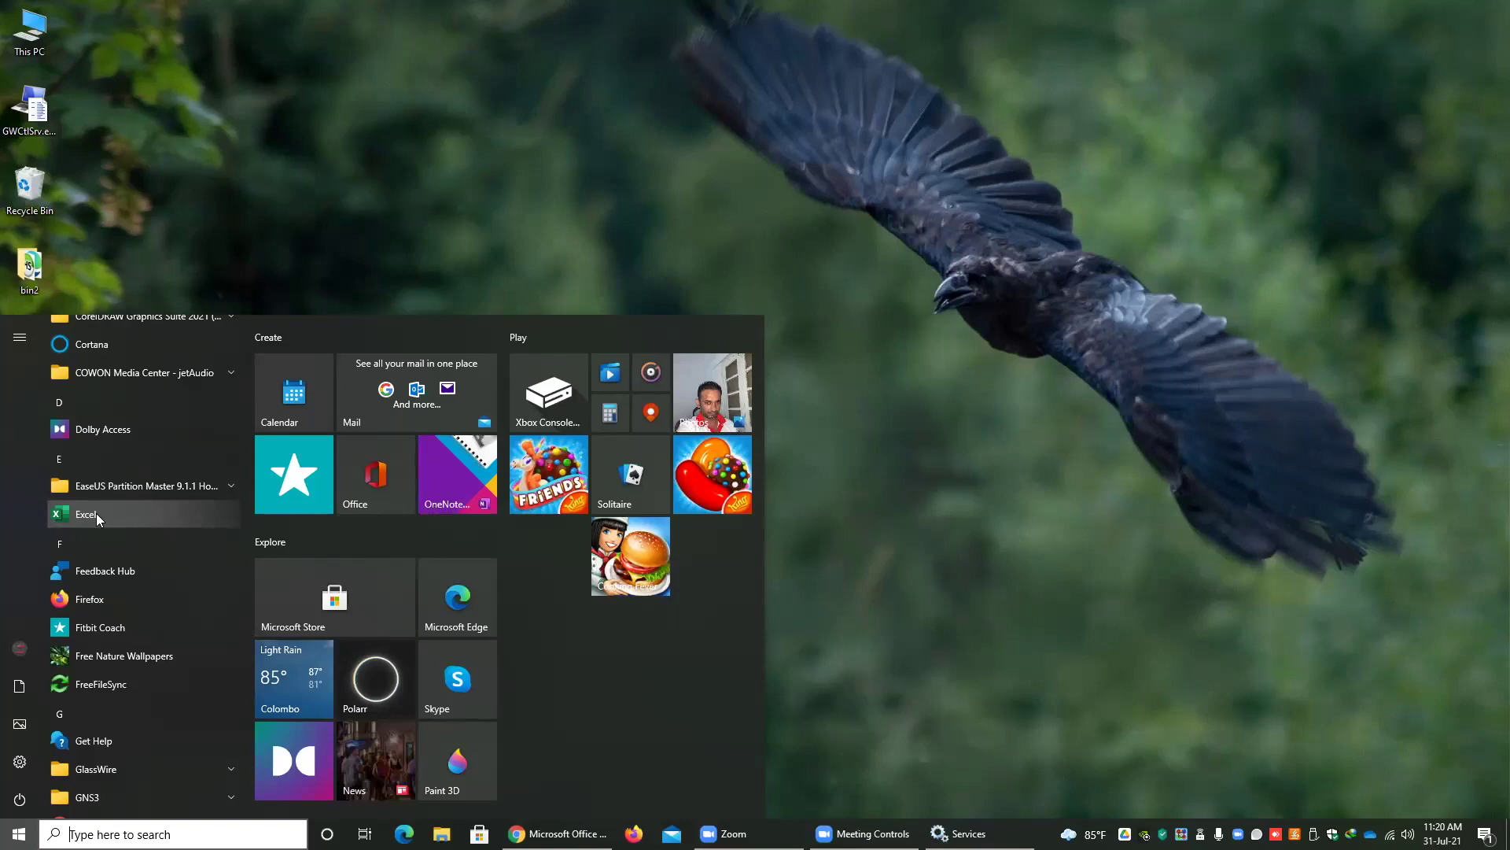
left_click(93, 513)
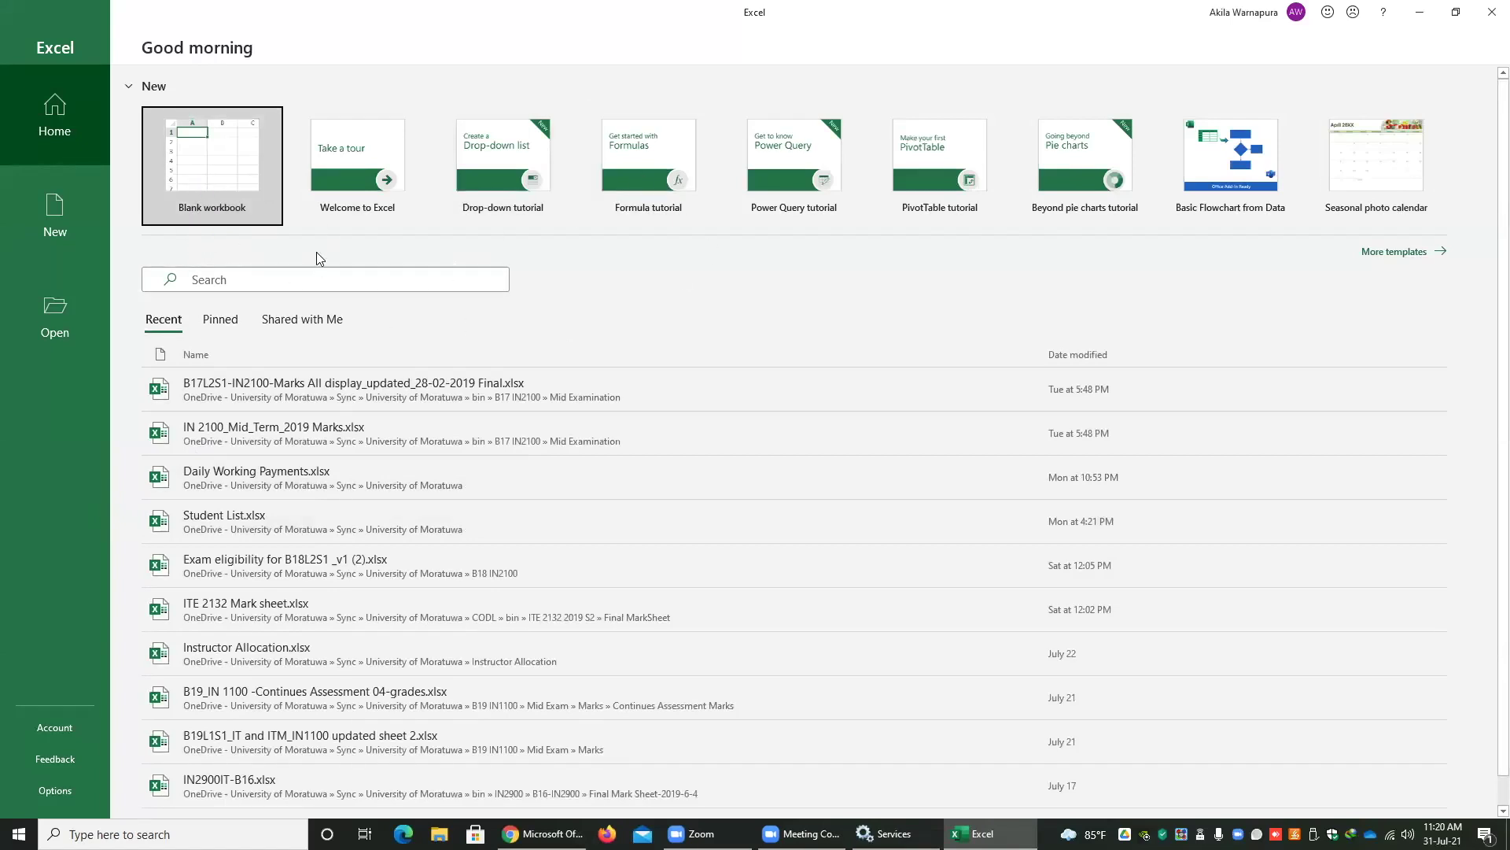
- Confirm the Microsoft 365 Apps for enterprise licence on the Account page, then create Book1 as a blank workbook
left_click(39, 730)
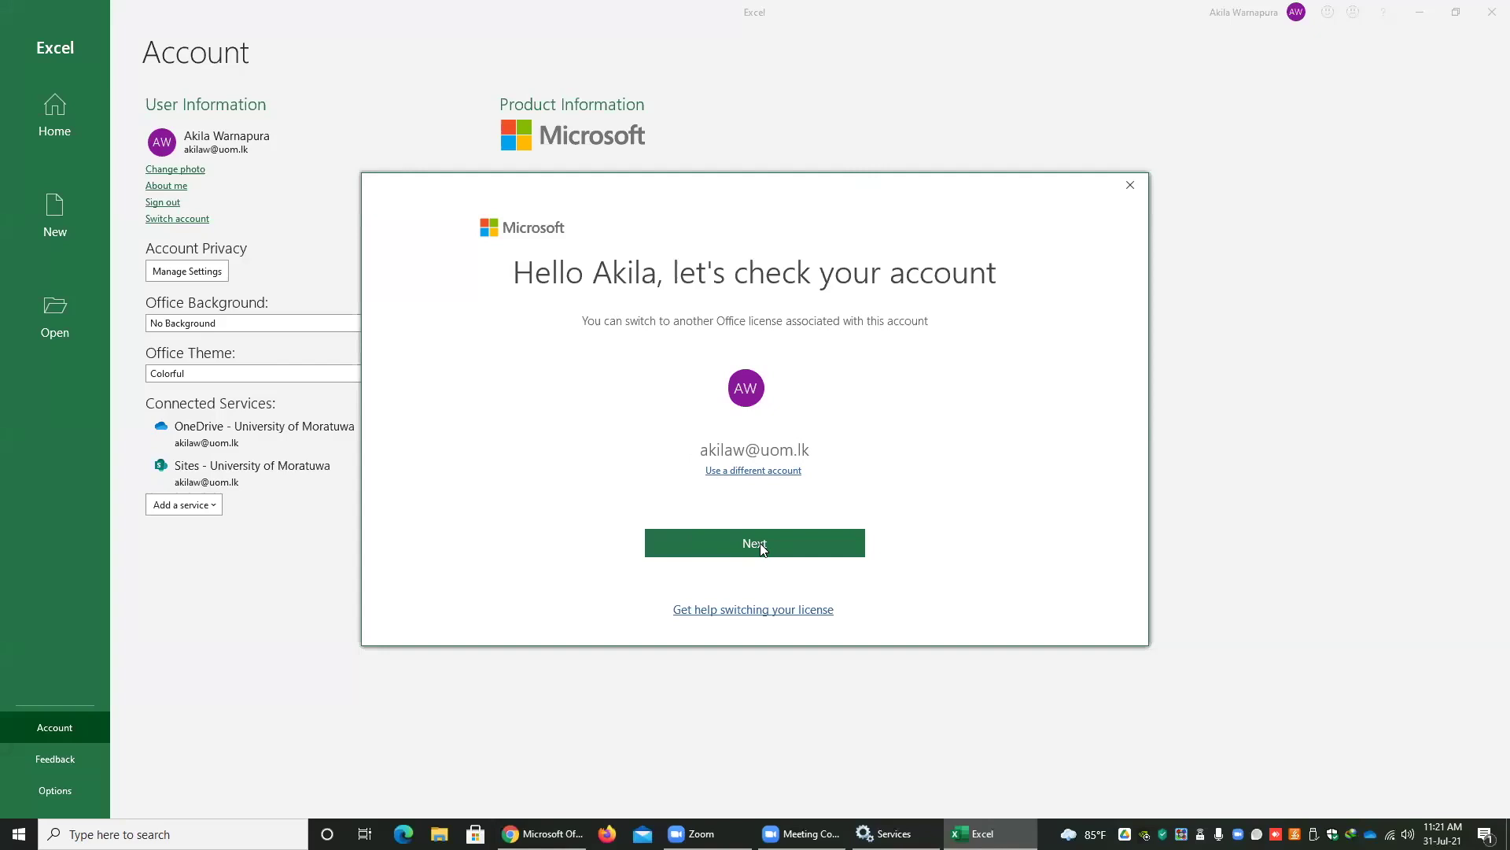
left_click(1129, 187)
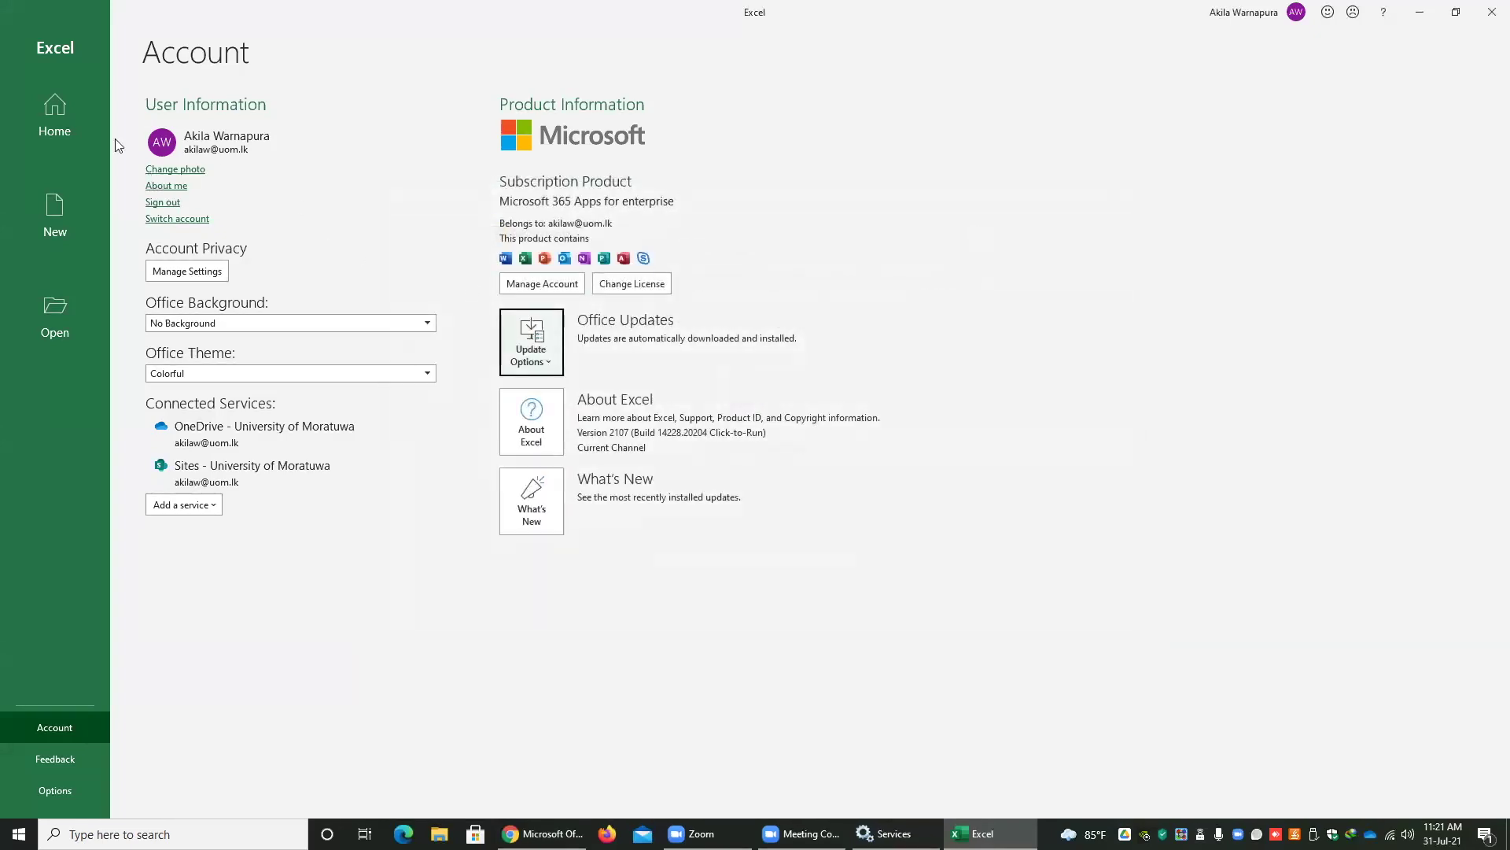
left_click(45, 130)
left_click(175, 164)
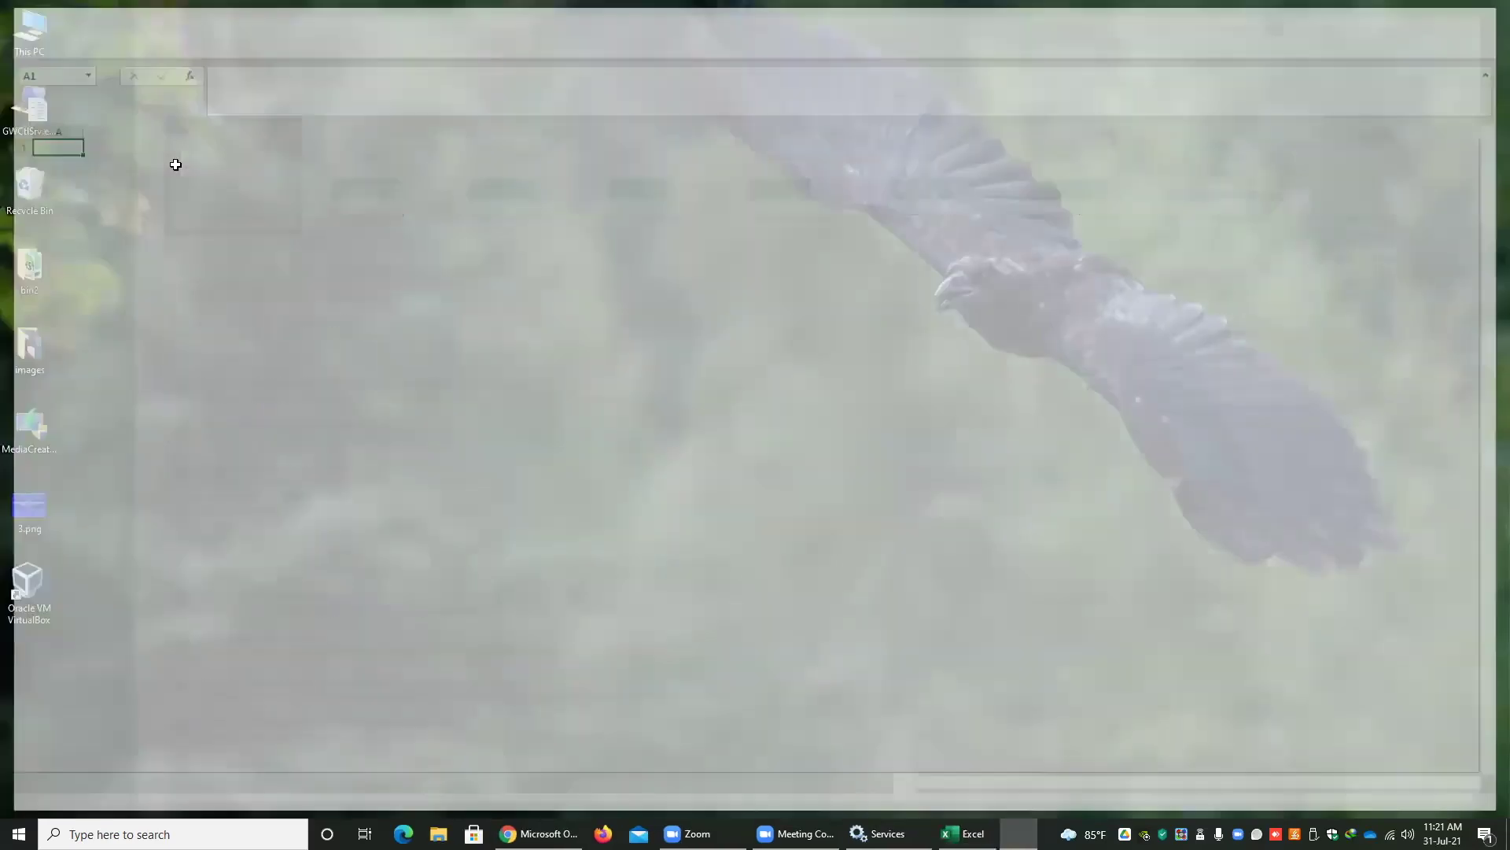
left_click(276, 259)
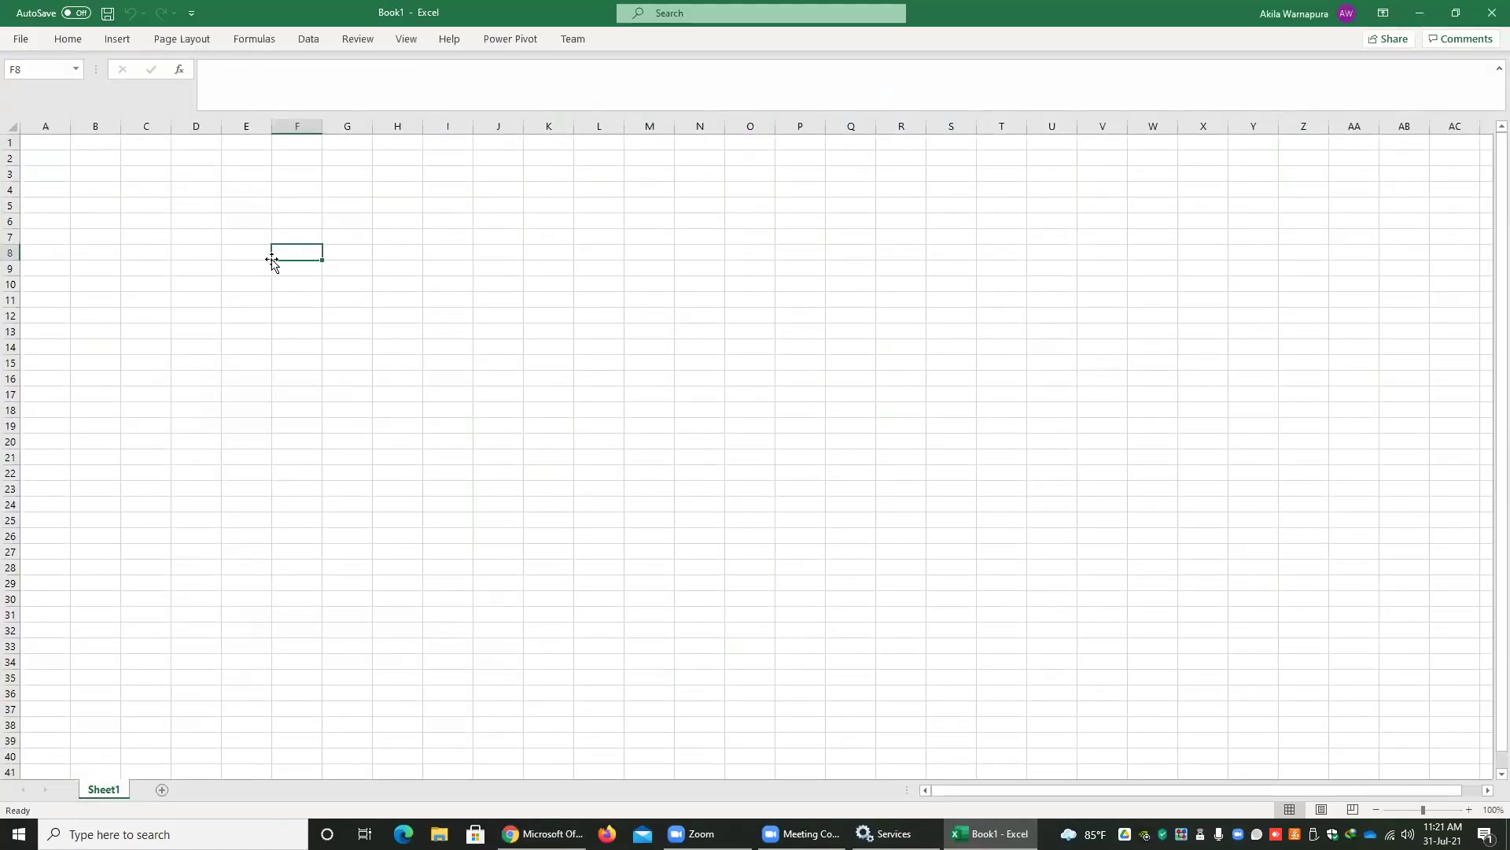
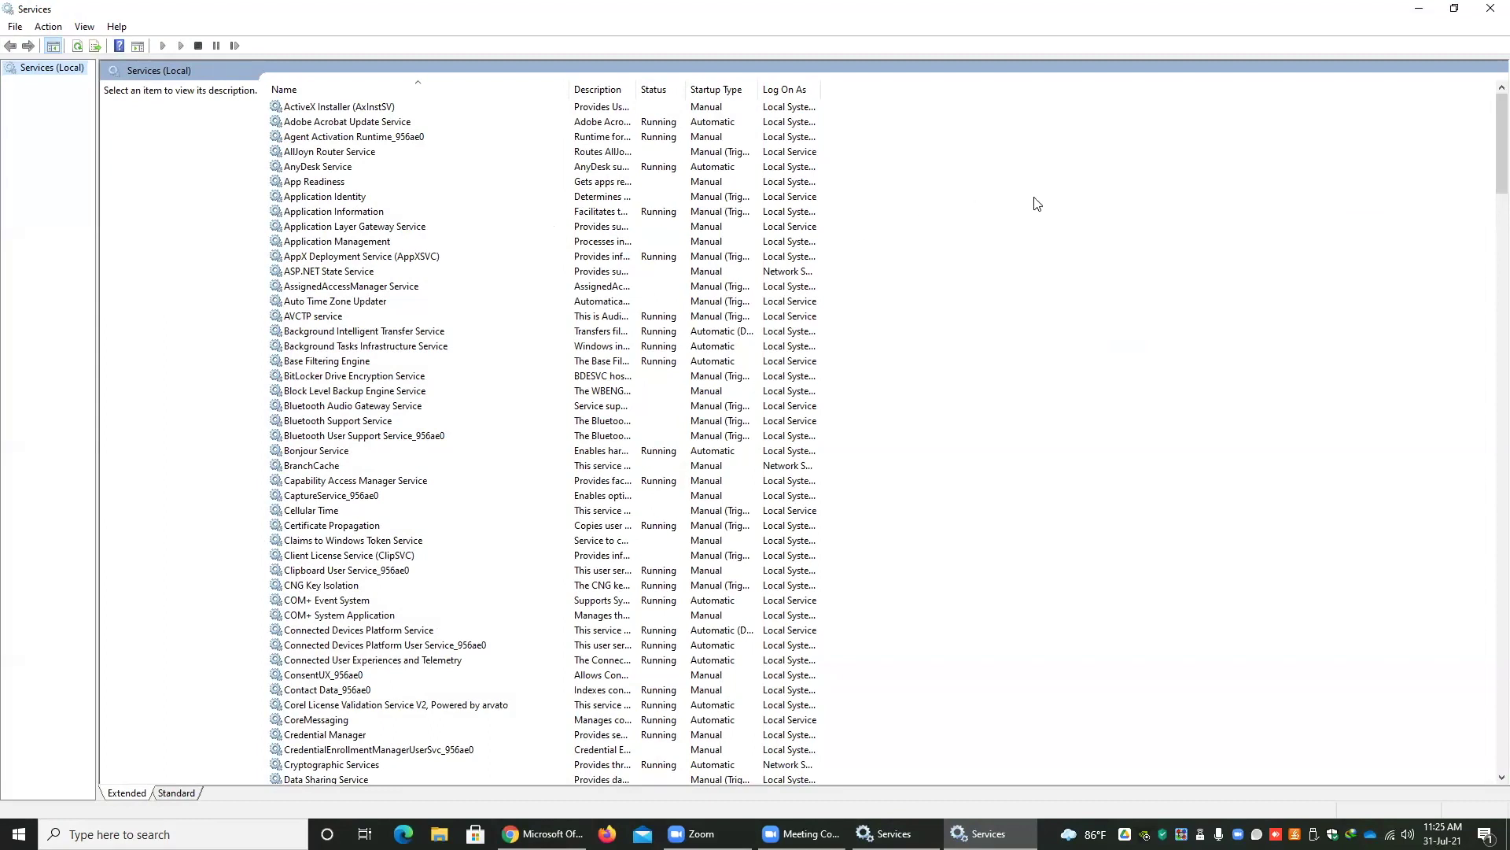
- Close one of the open Services console windows to reveal the desktop
left_click(1491, 8)
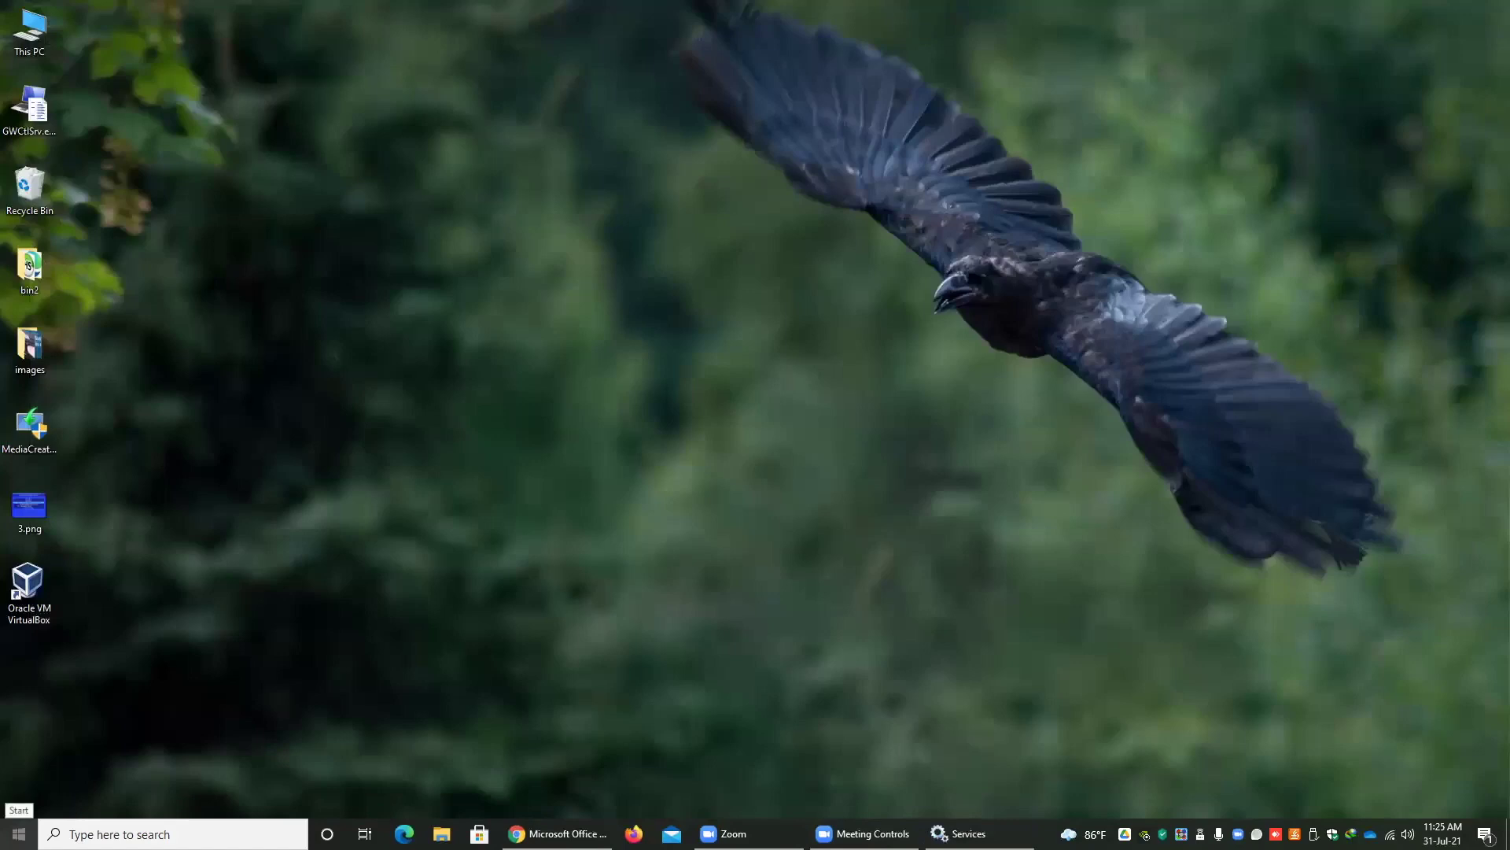
- Search the Start menu for 'ser' to bring up the Services app
left_click(19, 833)
type("se")
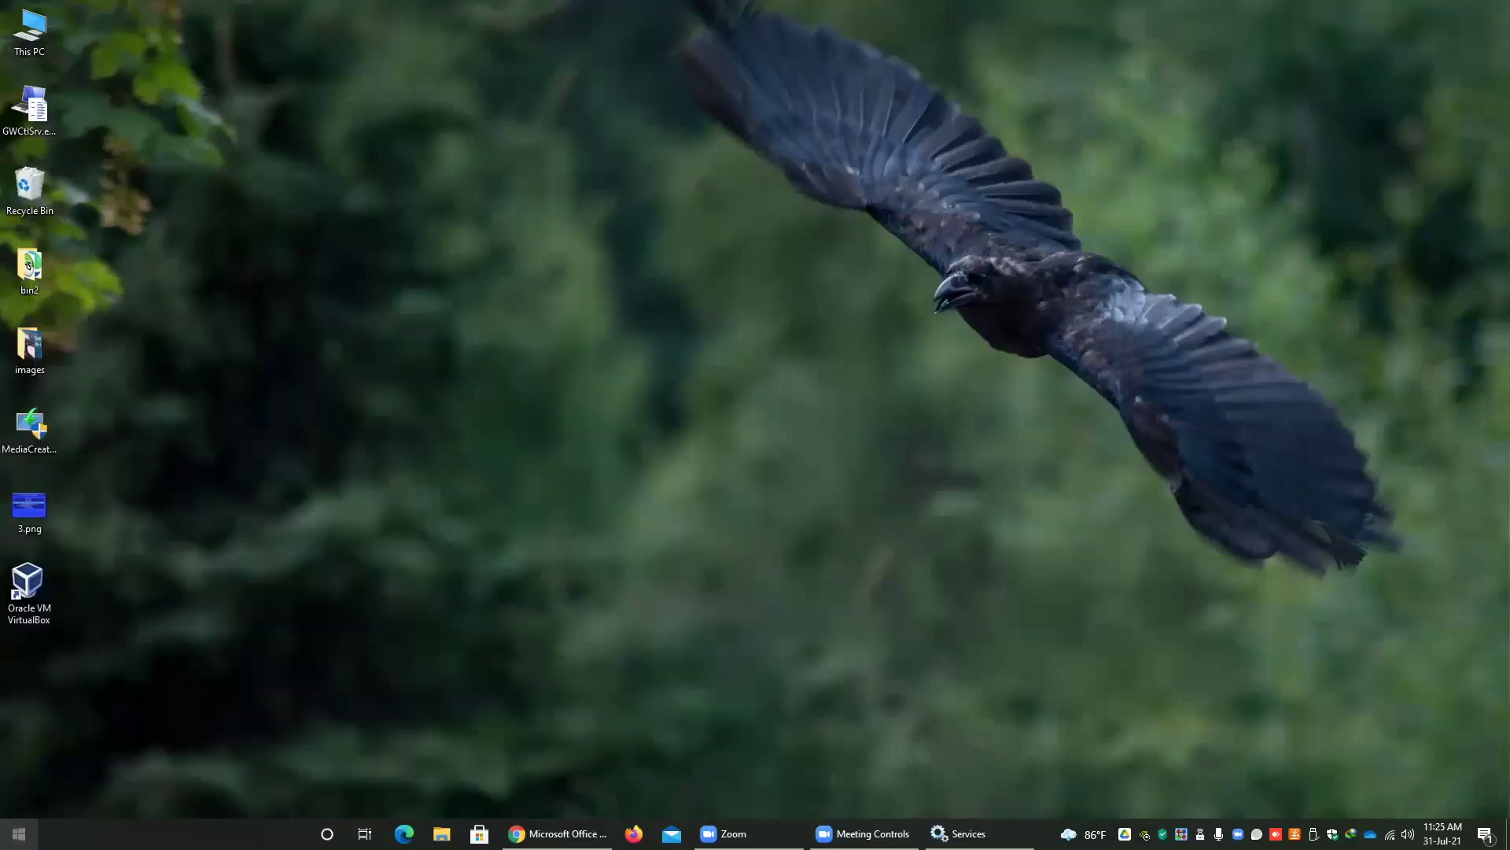
type("r")
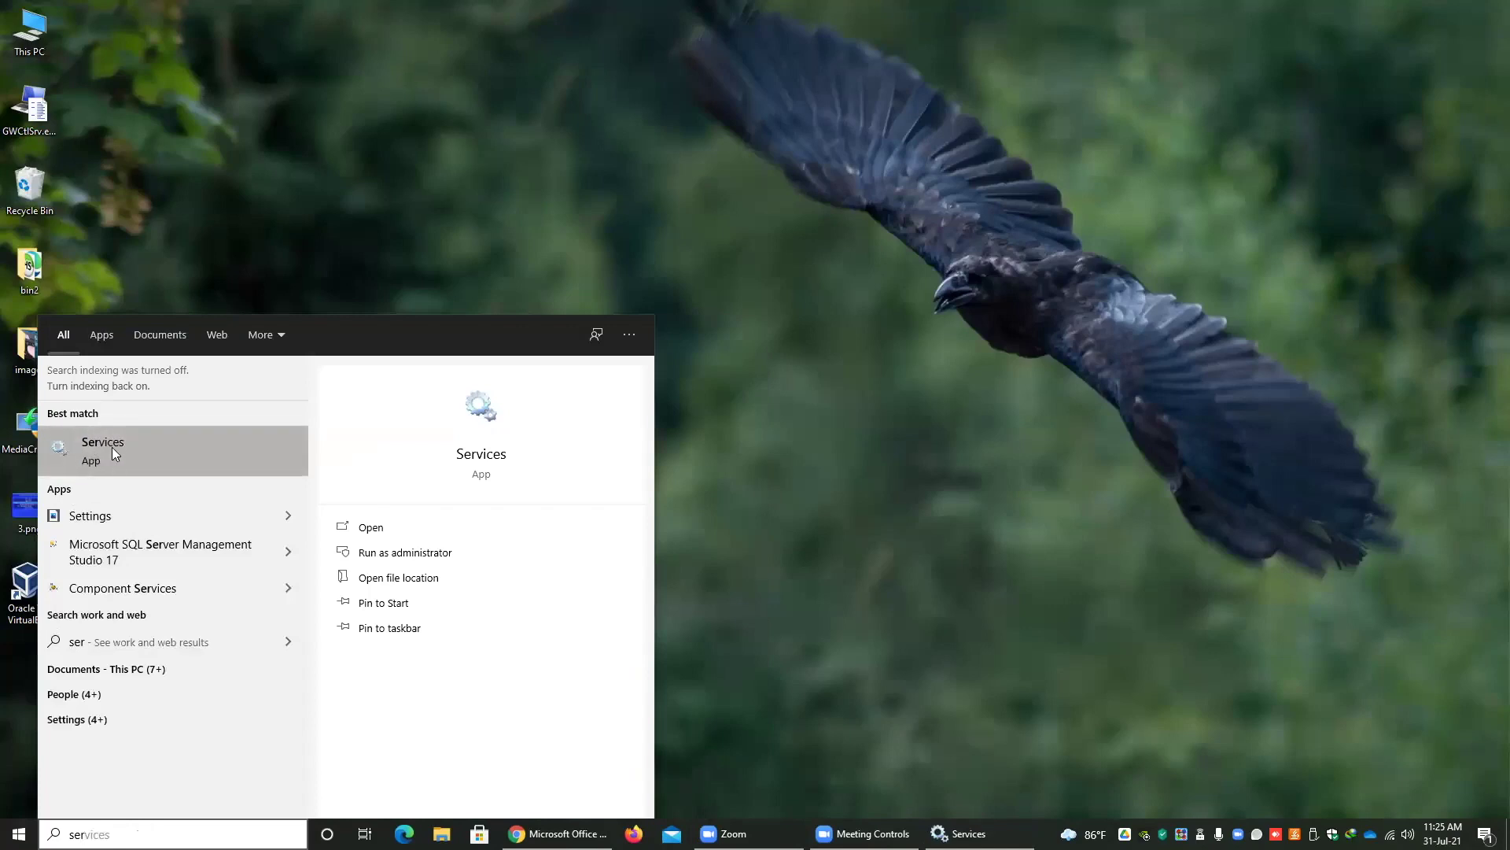
- Launch Services and browse details of services near the top of the list
left_click(112, 447)
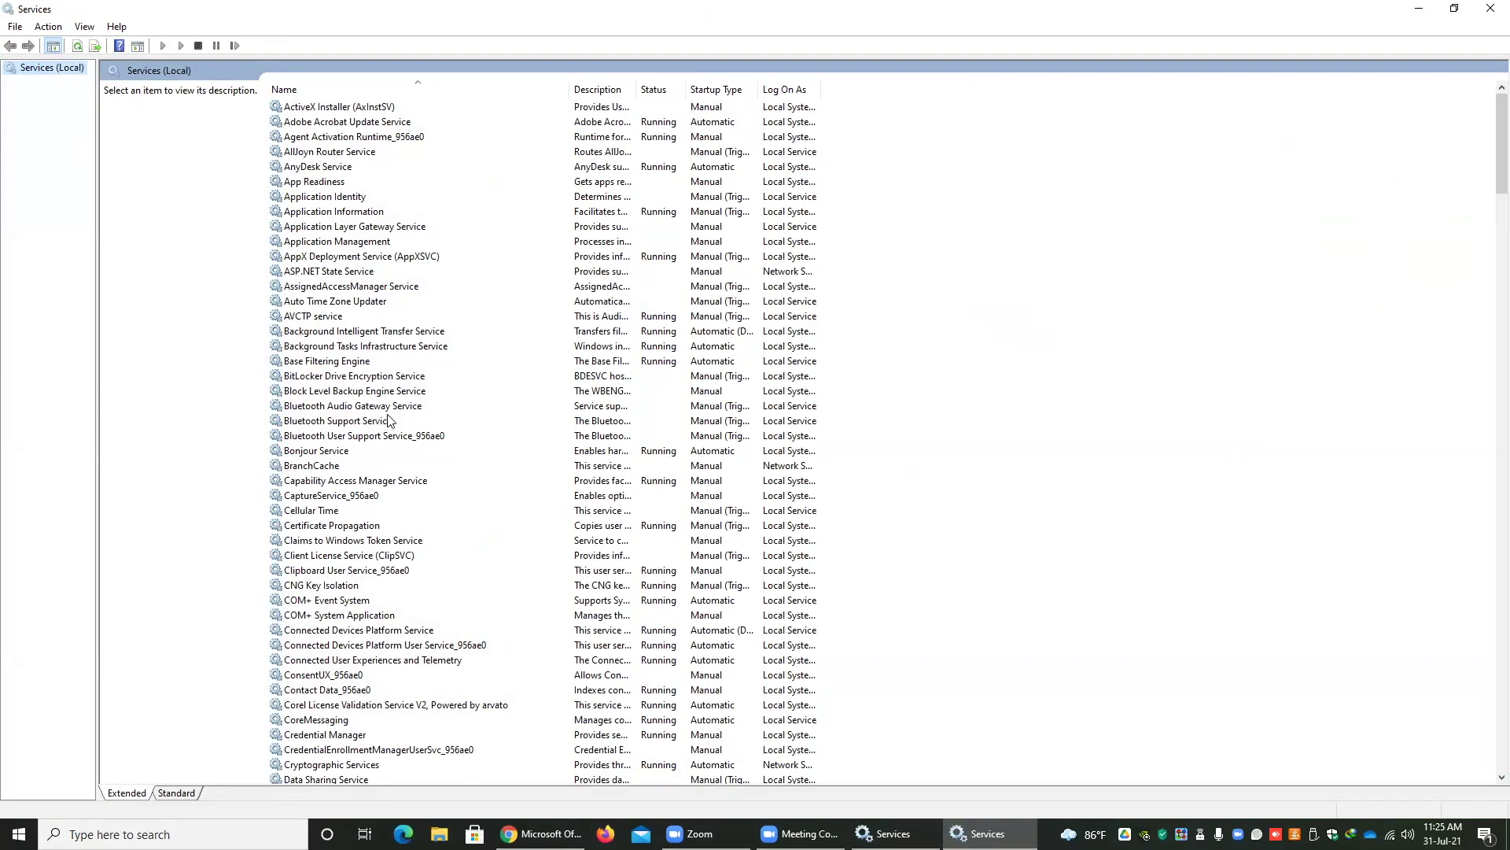
left_click(317, 226)
left_click(311, 301)
left_click(322, 390)
scroll(351, 481, "down", 20)
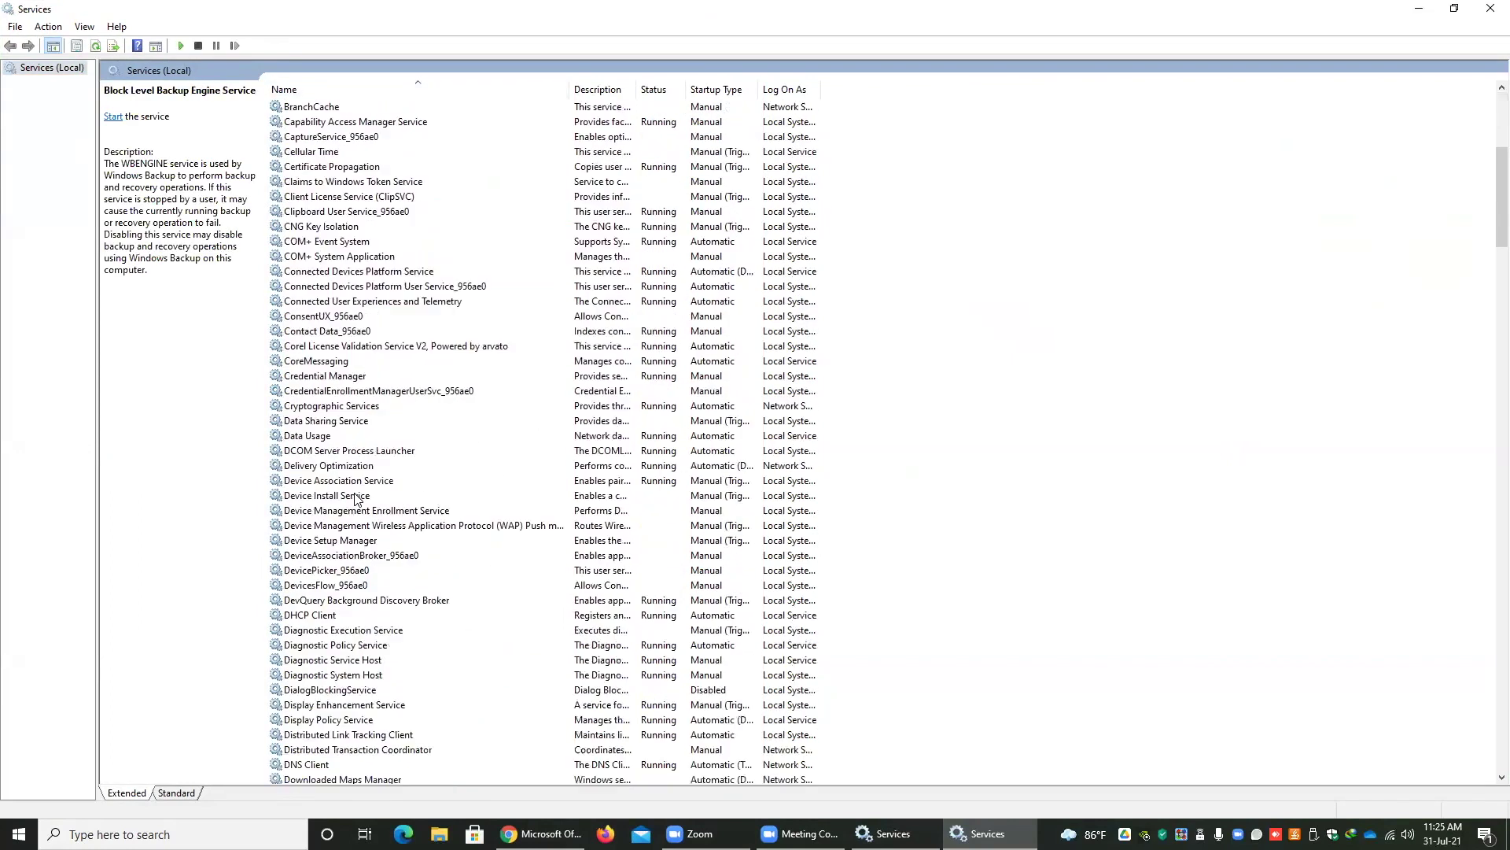
scroll(354, 500, "up", 20)
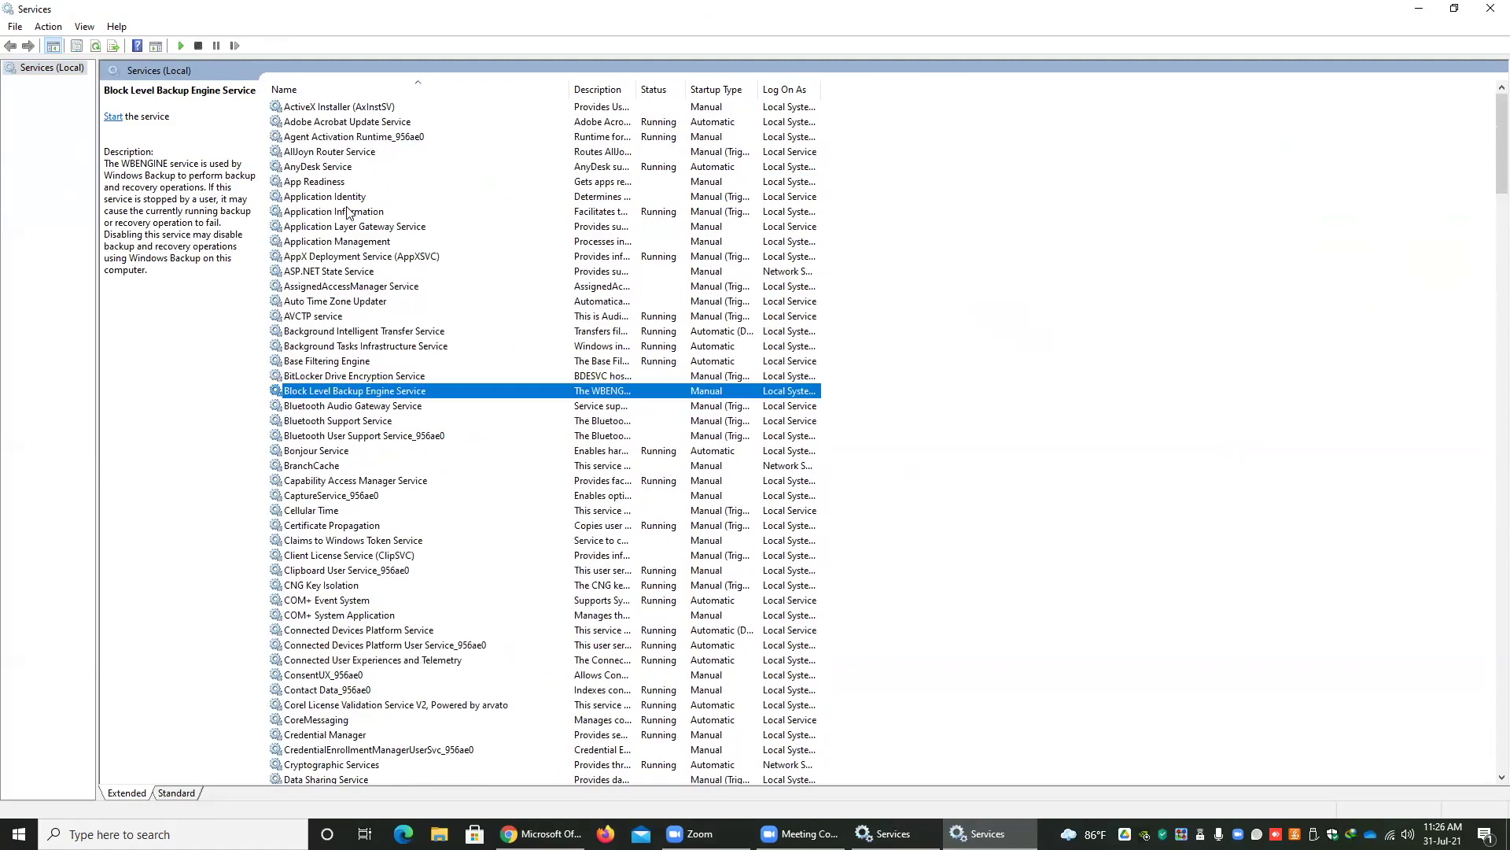
left_click(351, 212)
- Widen the Description, Status and Startup Type columns so full values are readable
left_click_drag(634, 89, 907, 90)
left_click(654, 171)
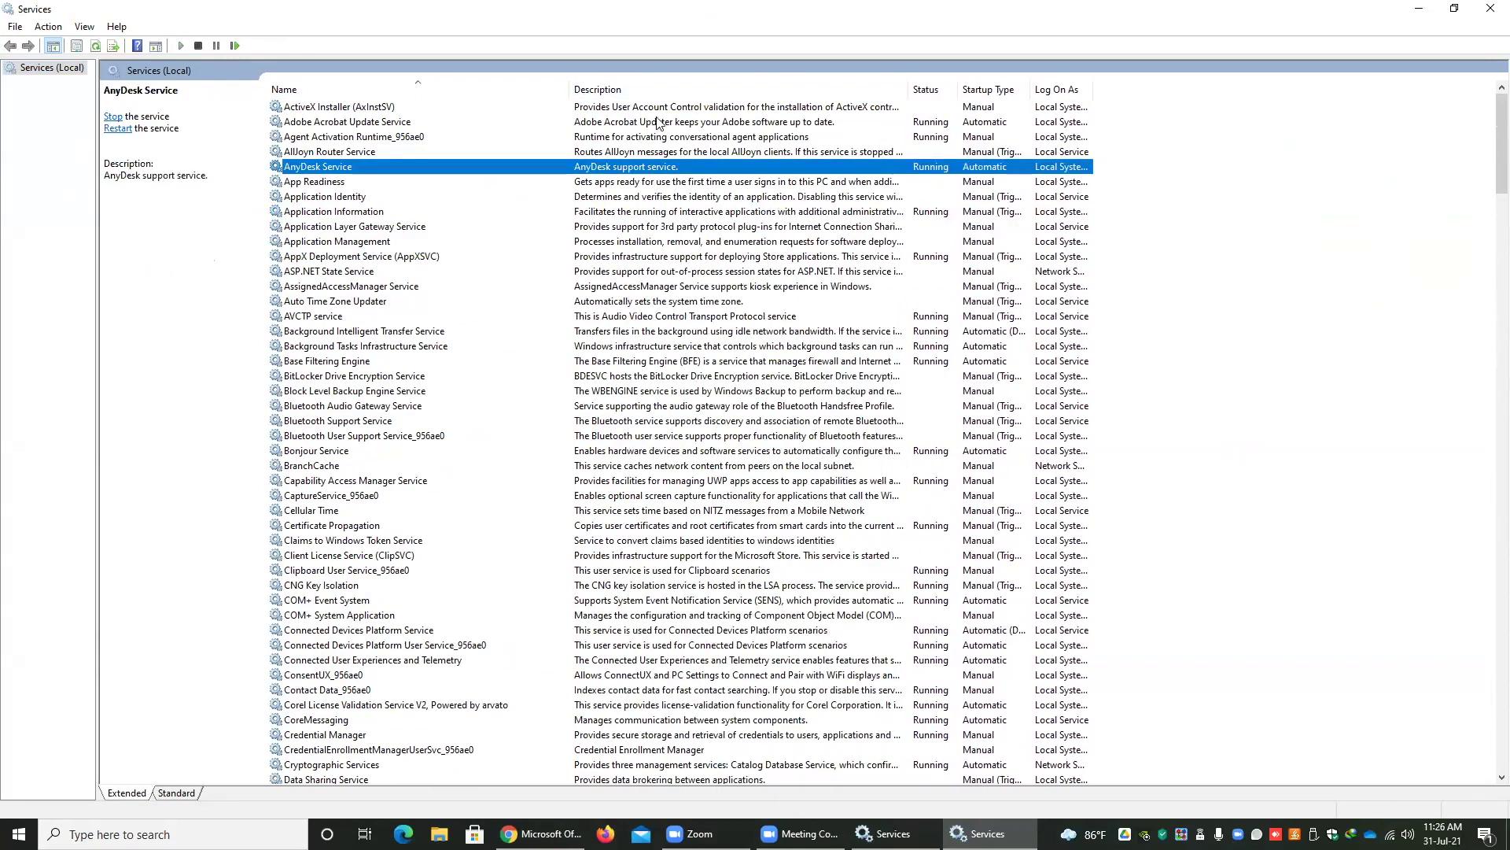
left_click(650, 228)
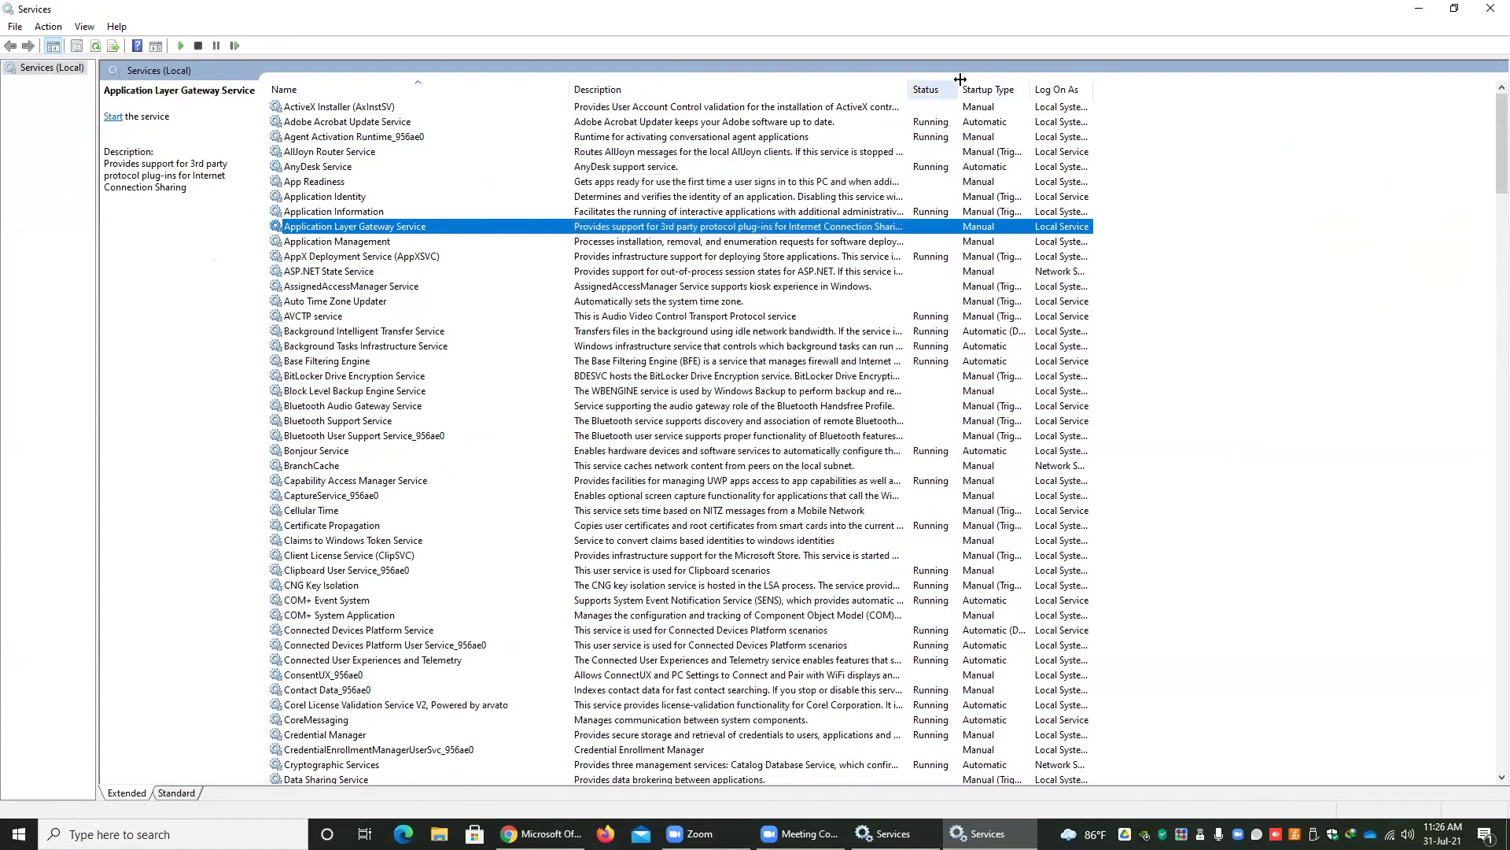
left_click_drag(958, 89, 1028, 89)
left_click(933, 124)
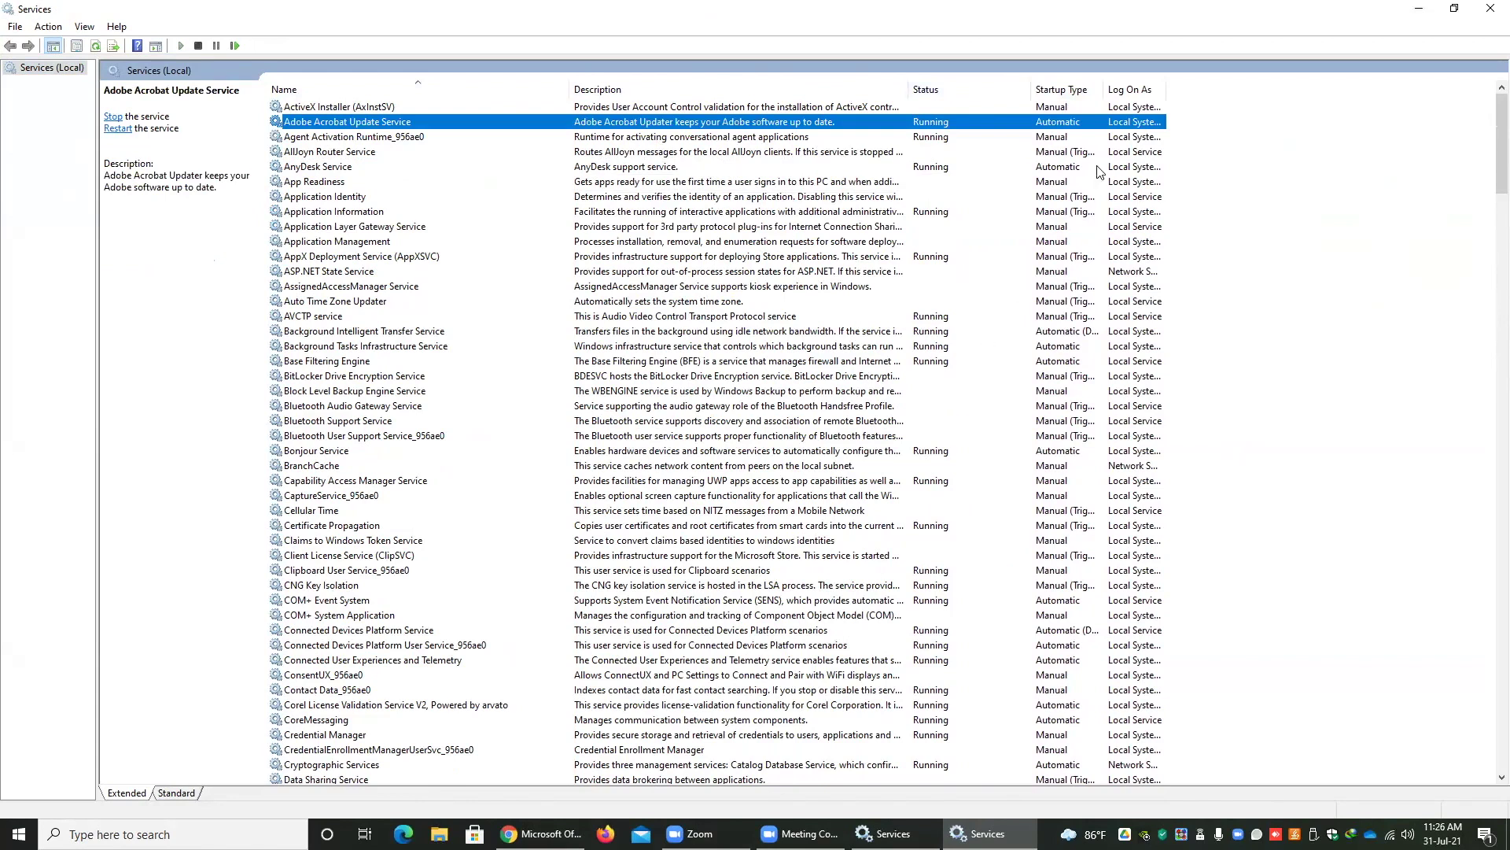
left_click_drag(1102, 89, 1130, 89)
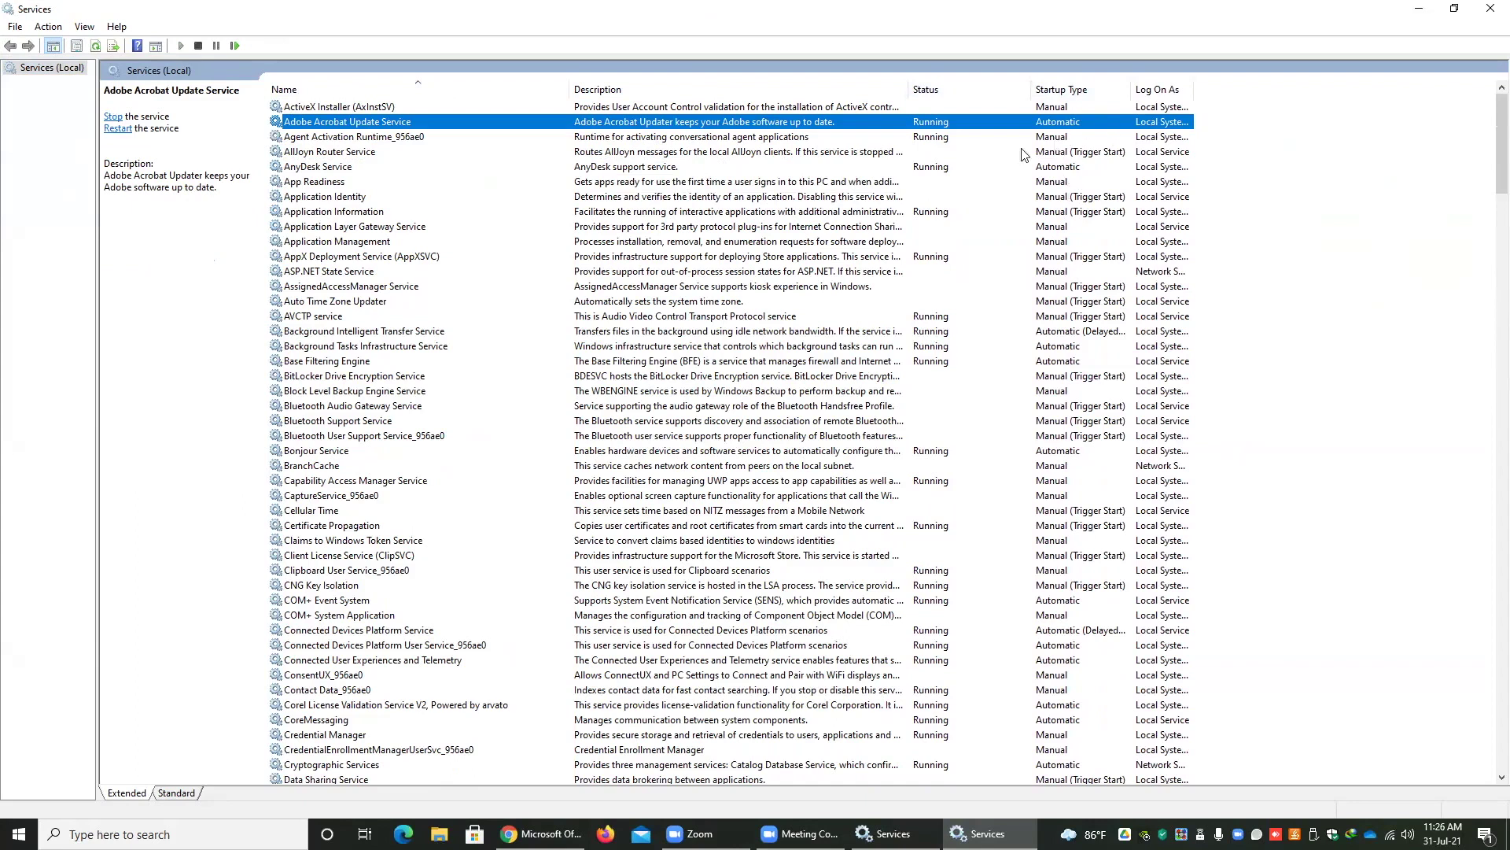
- Jump down the list to Print Spooler by typing 'pr'
left_click(732, 227)
scroll(399, 354, "down", 1)
scroll(397, 381, "down", 5)
scroll(386, 365, "up", 5)
left_click(382, 360)
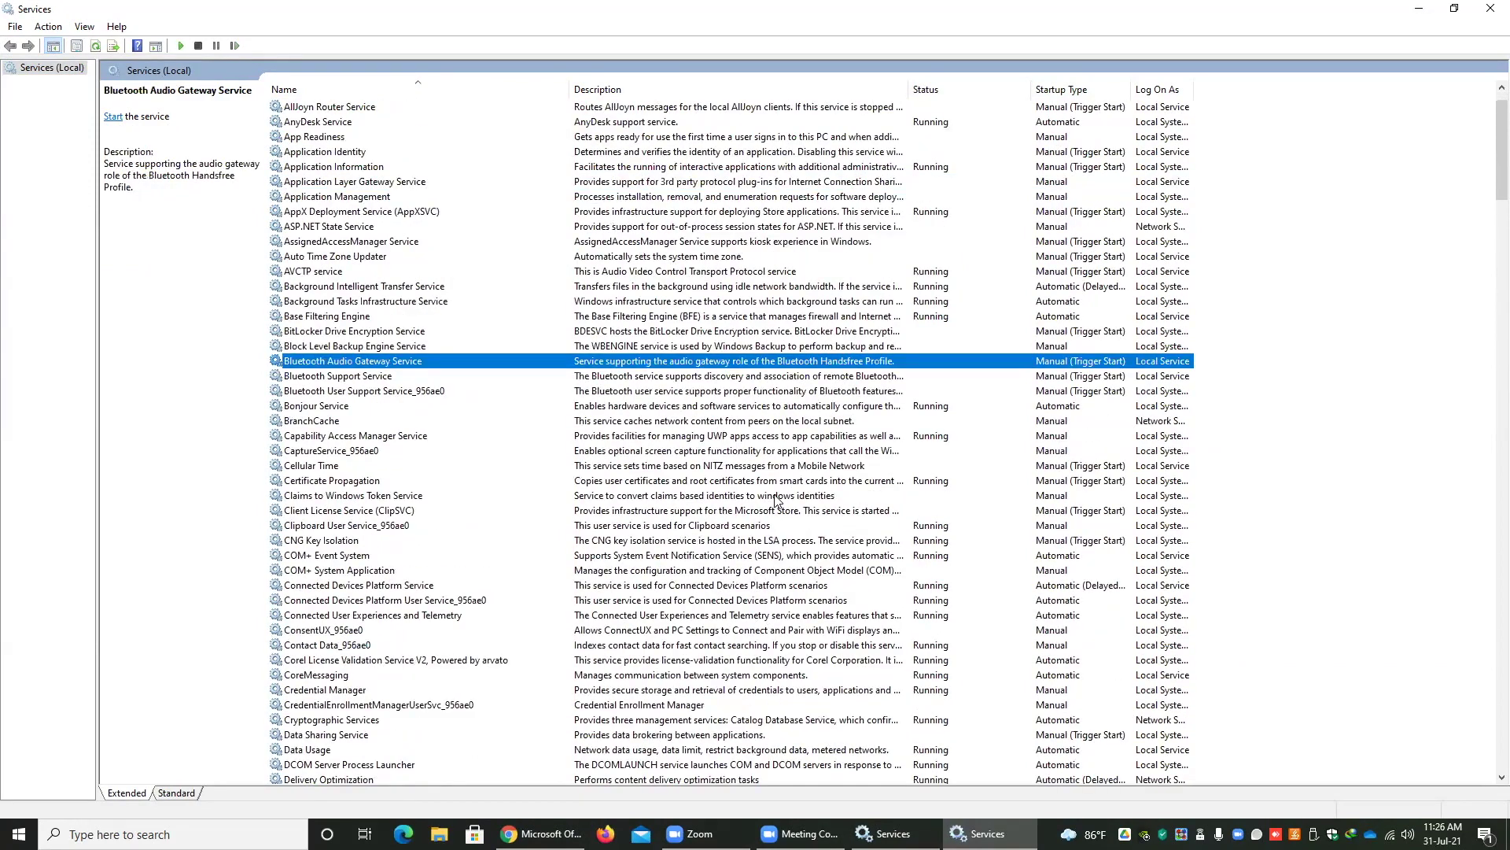
type("pr")
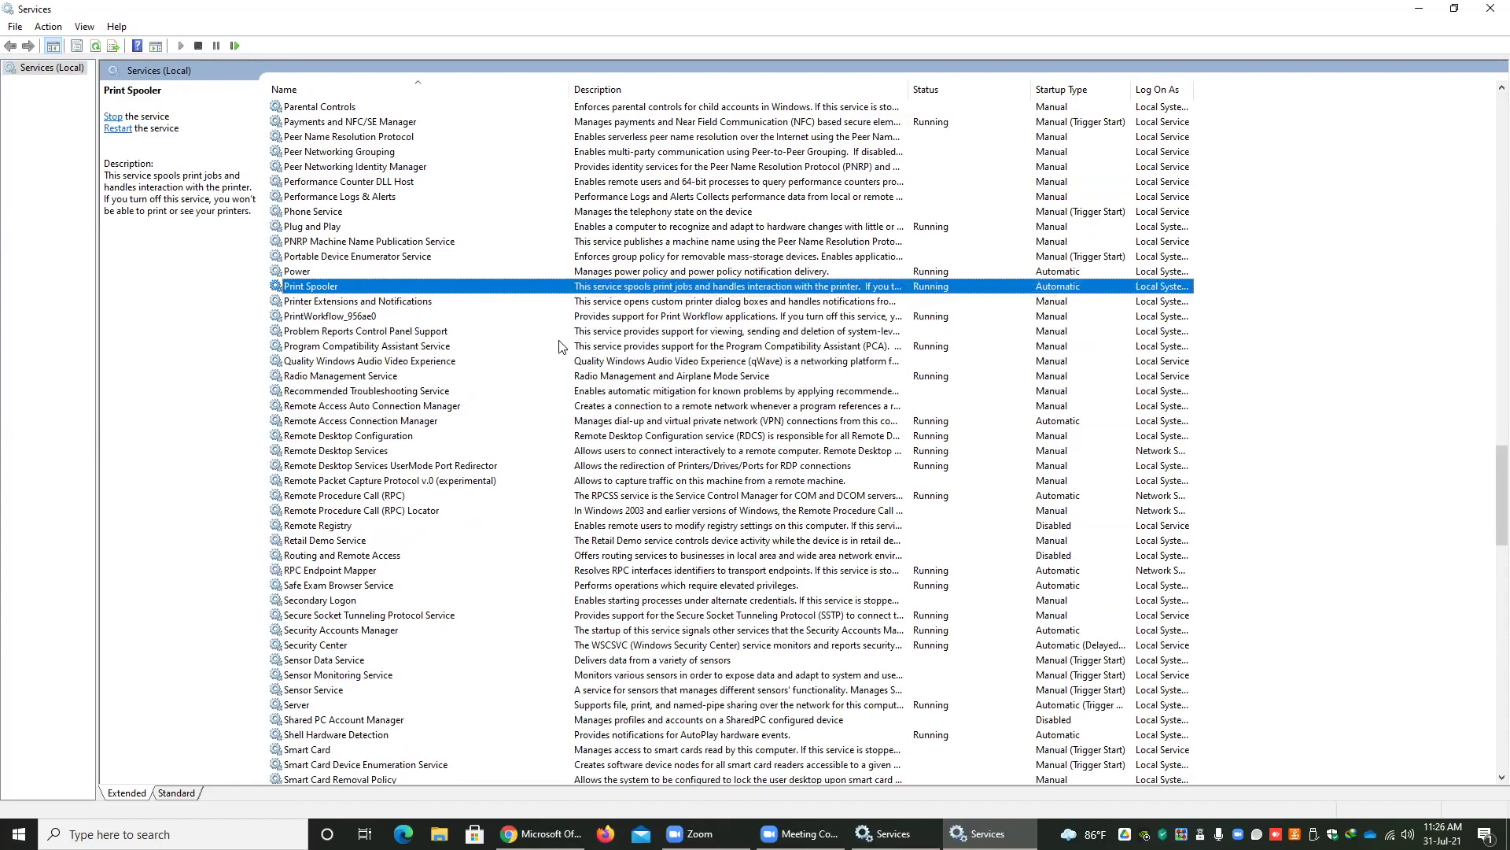
- Restart Print Spooler by stopping it and starting it again so it shows Running
right_click(324, 290)
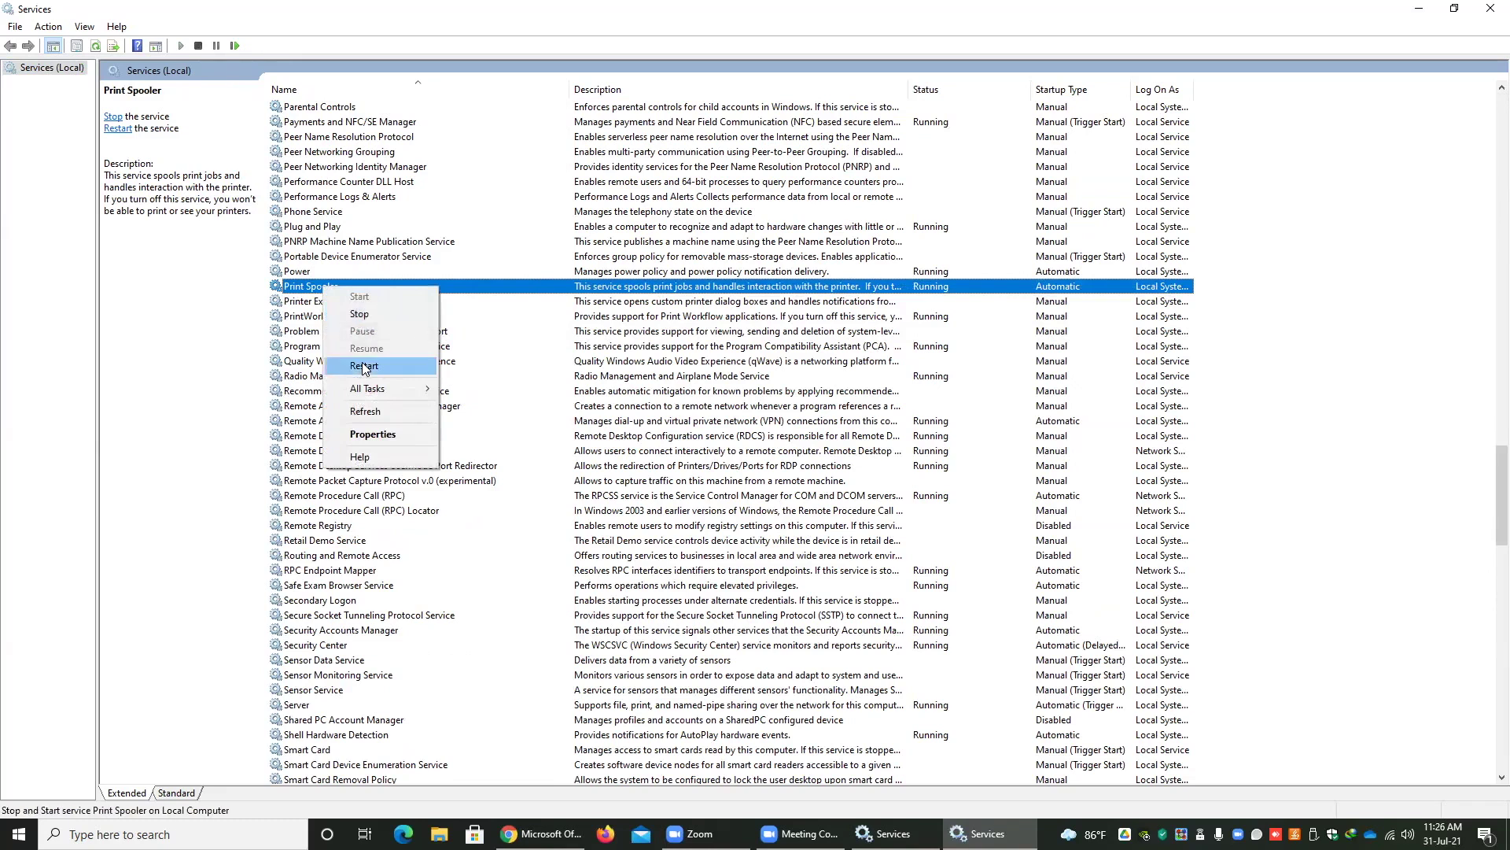
left_click(370, 315)
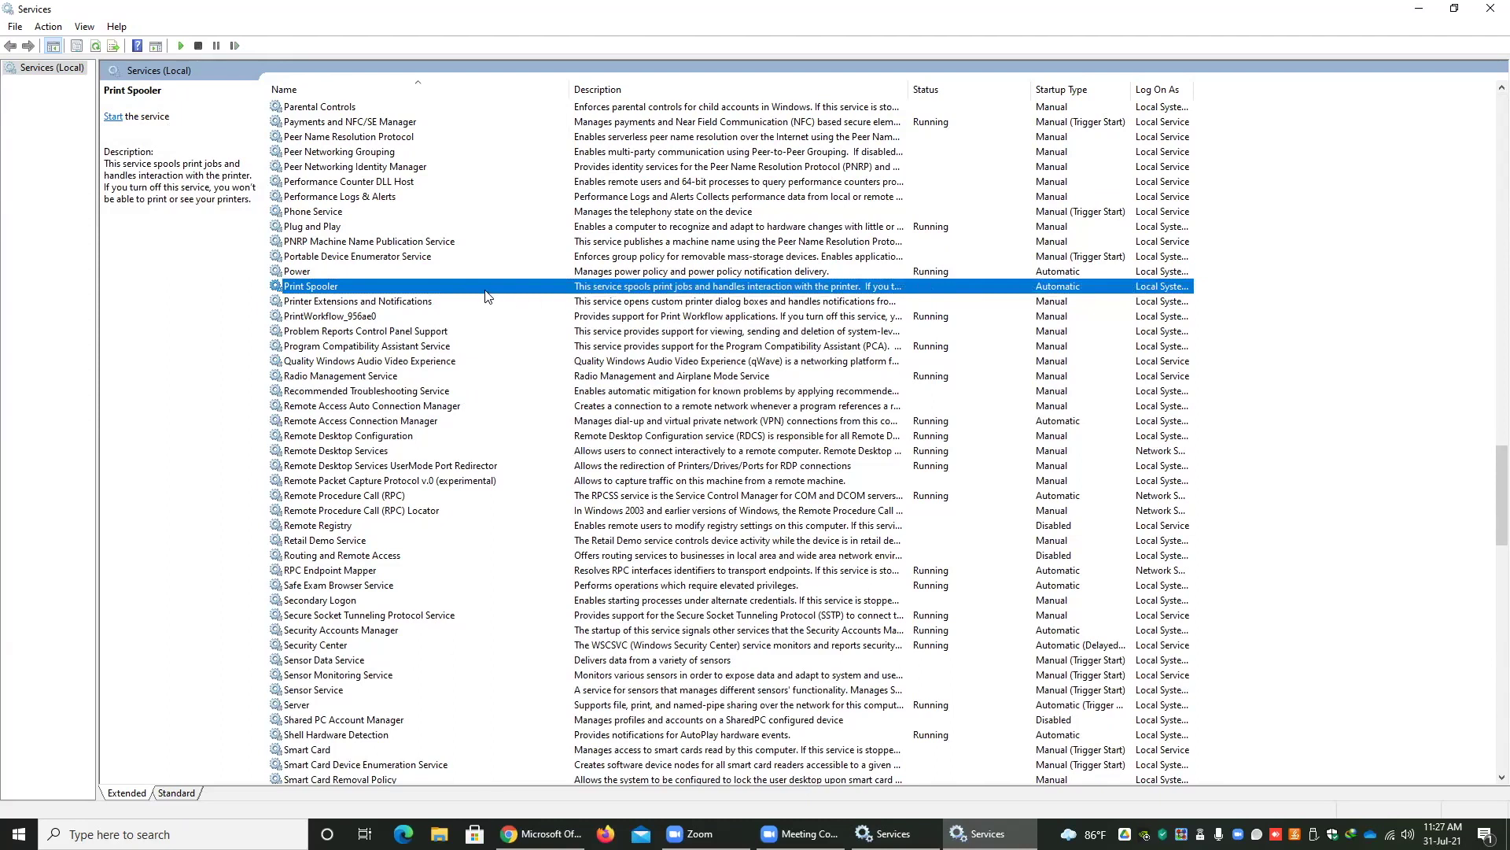
right_click(318, 290)
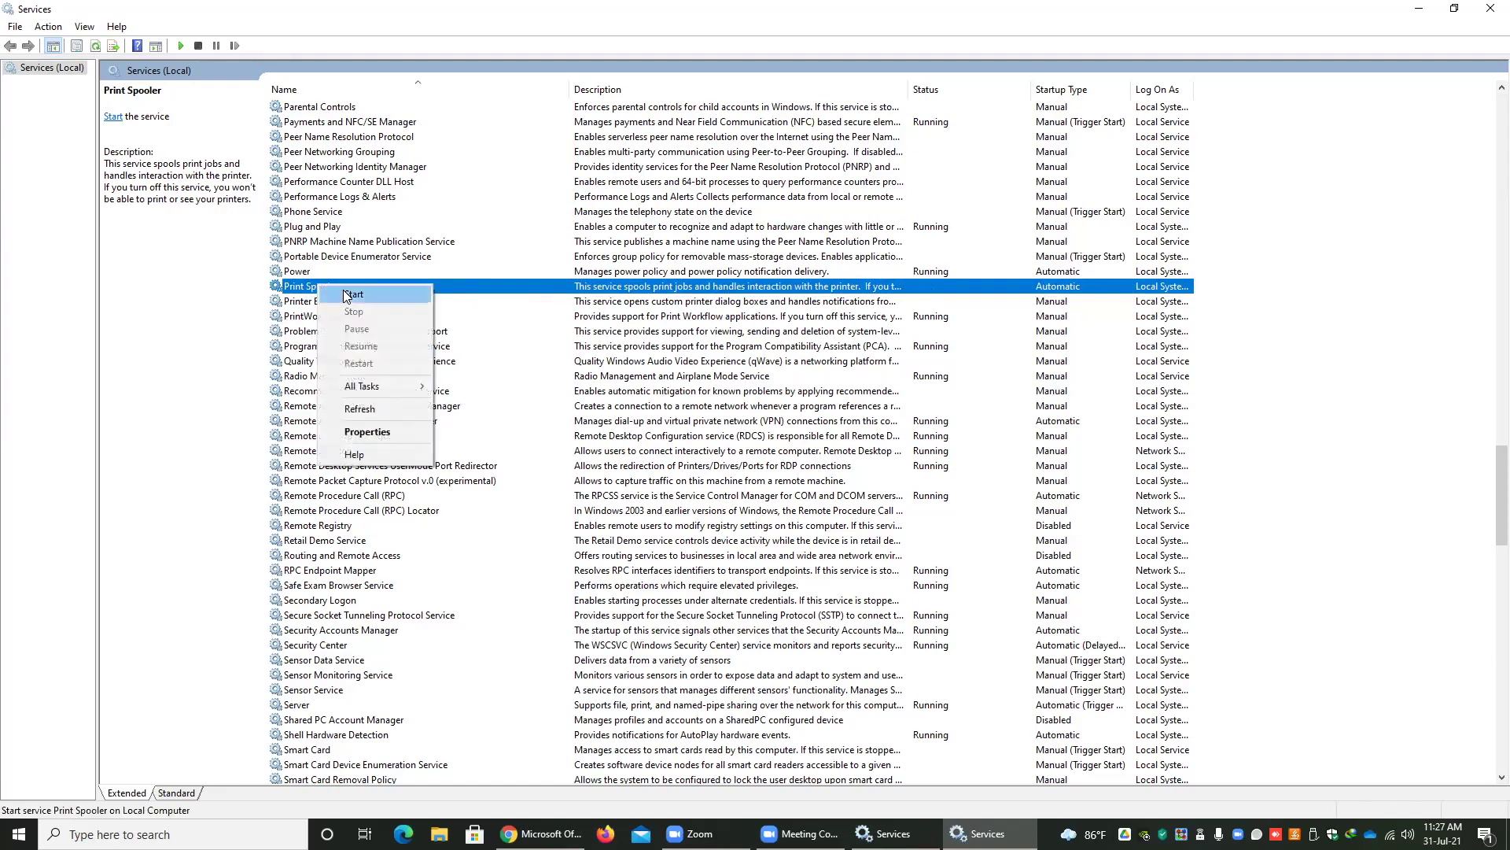
left_click(346, 295)
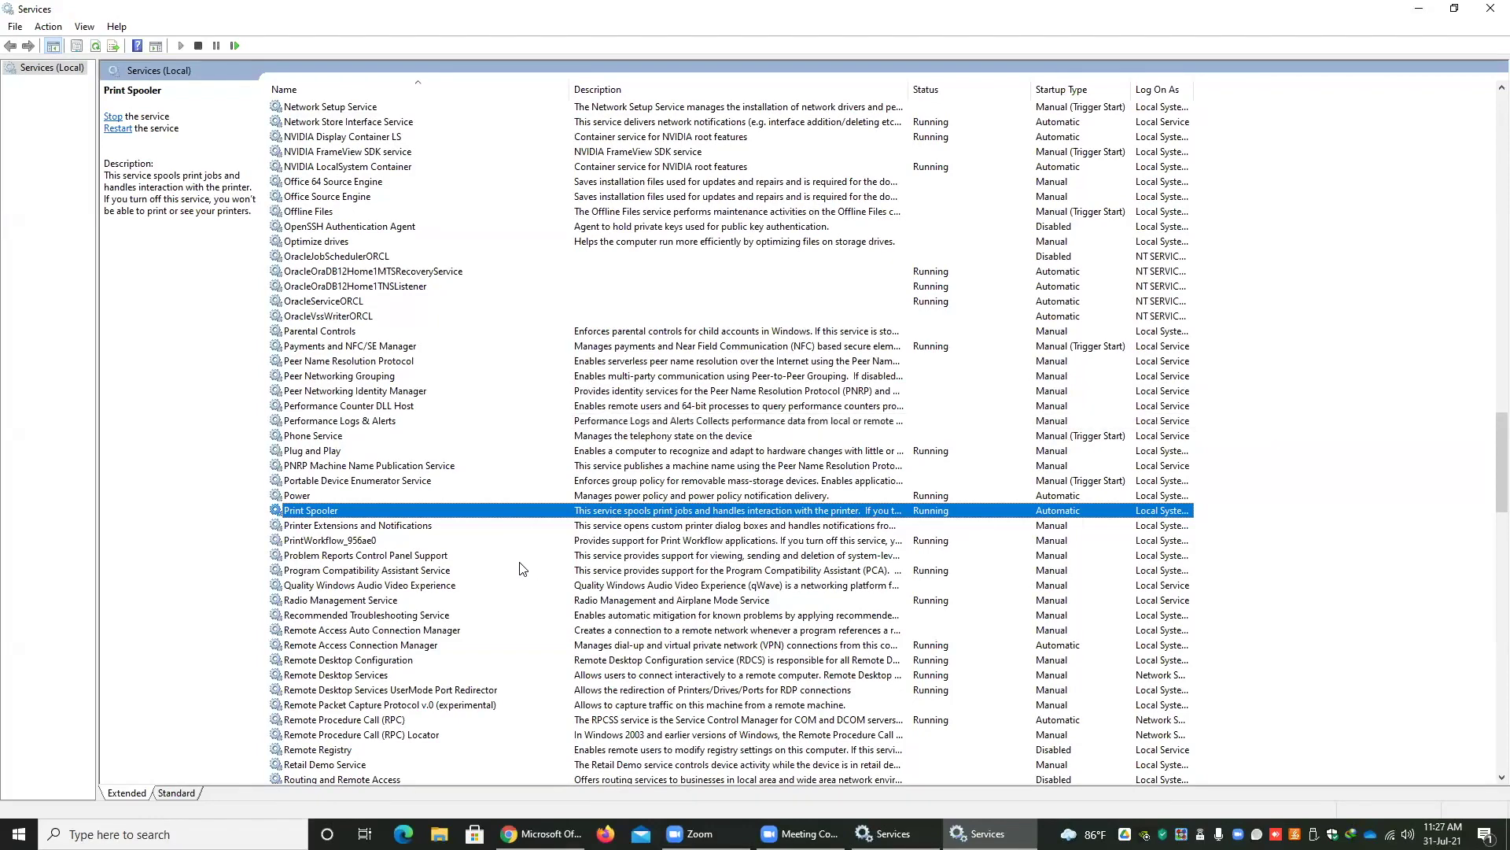
- Select SQL Server (MSSQLSERVER) and confirm it is Running with Automatic startup
scroll(510, 544, "down", 6)
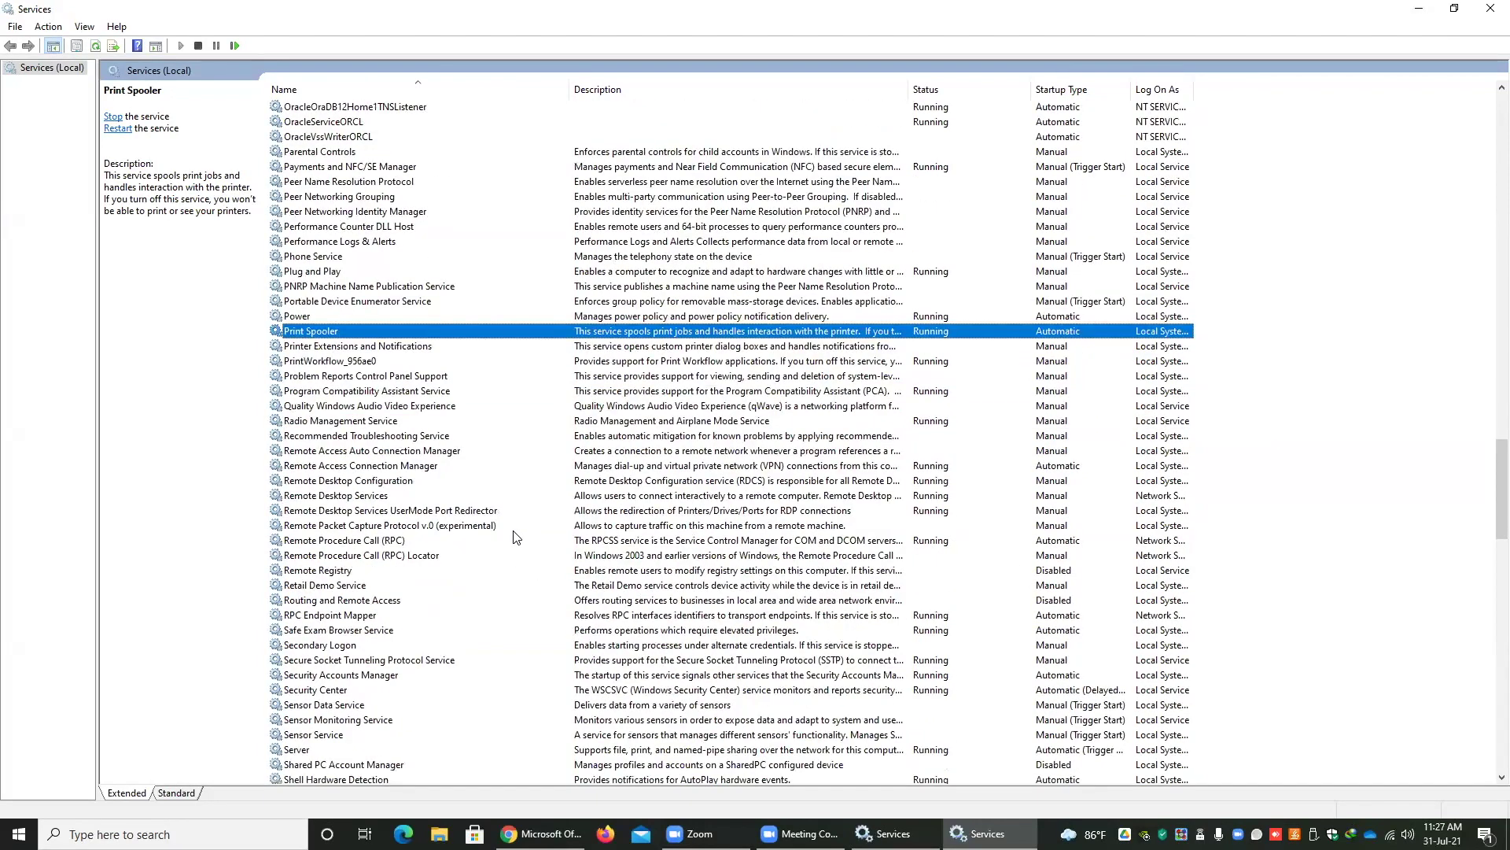
scroll(515, 538, "up", 2)
scroll(391, 441, "down", 9)
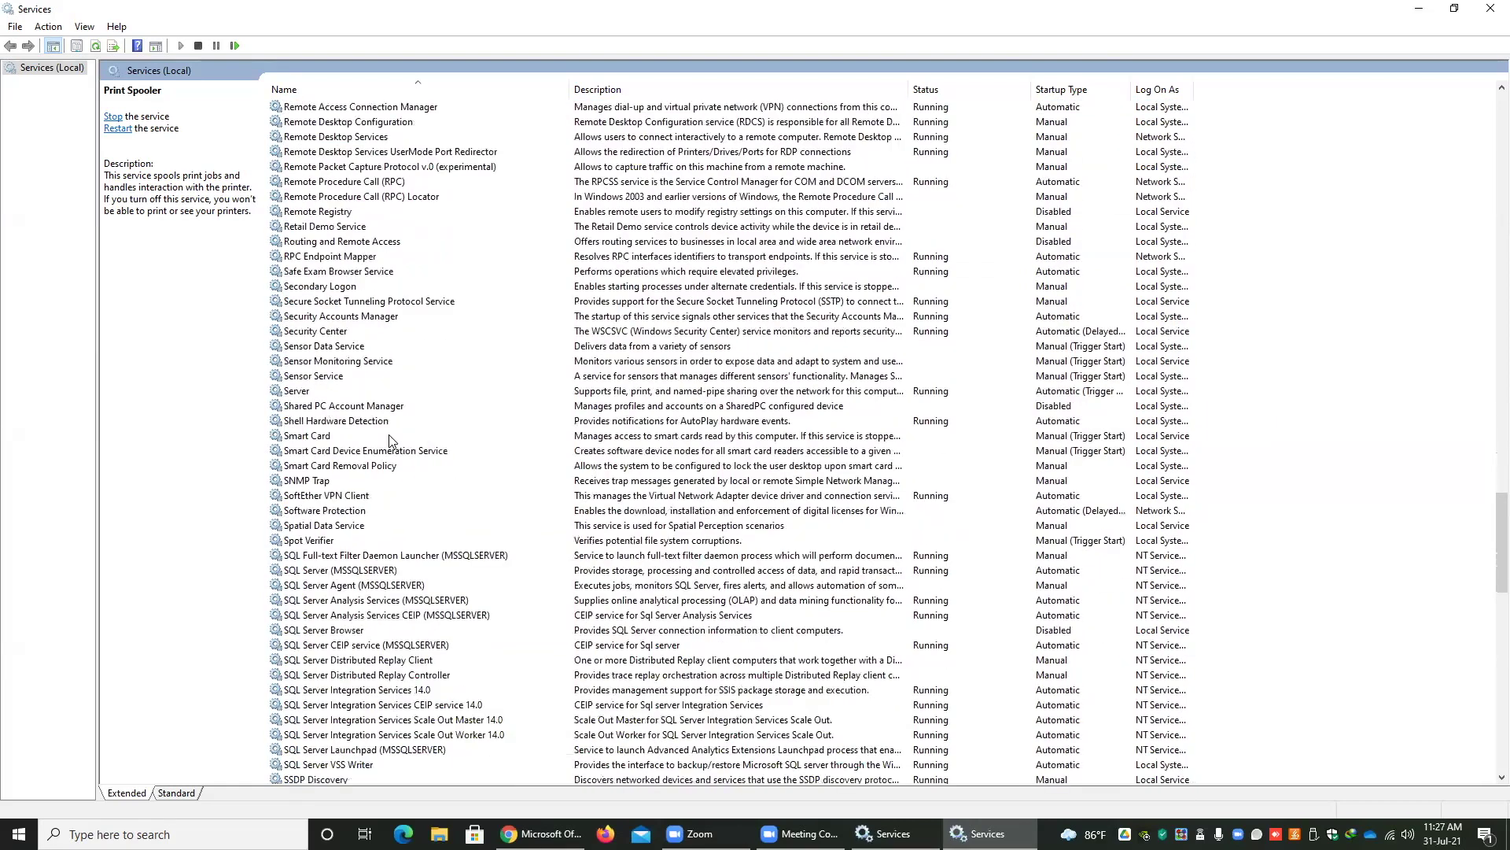
scroll(391, 440, "down", 1)
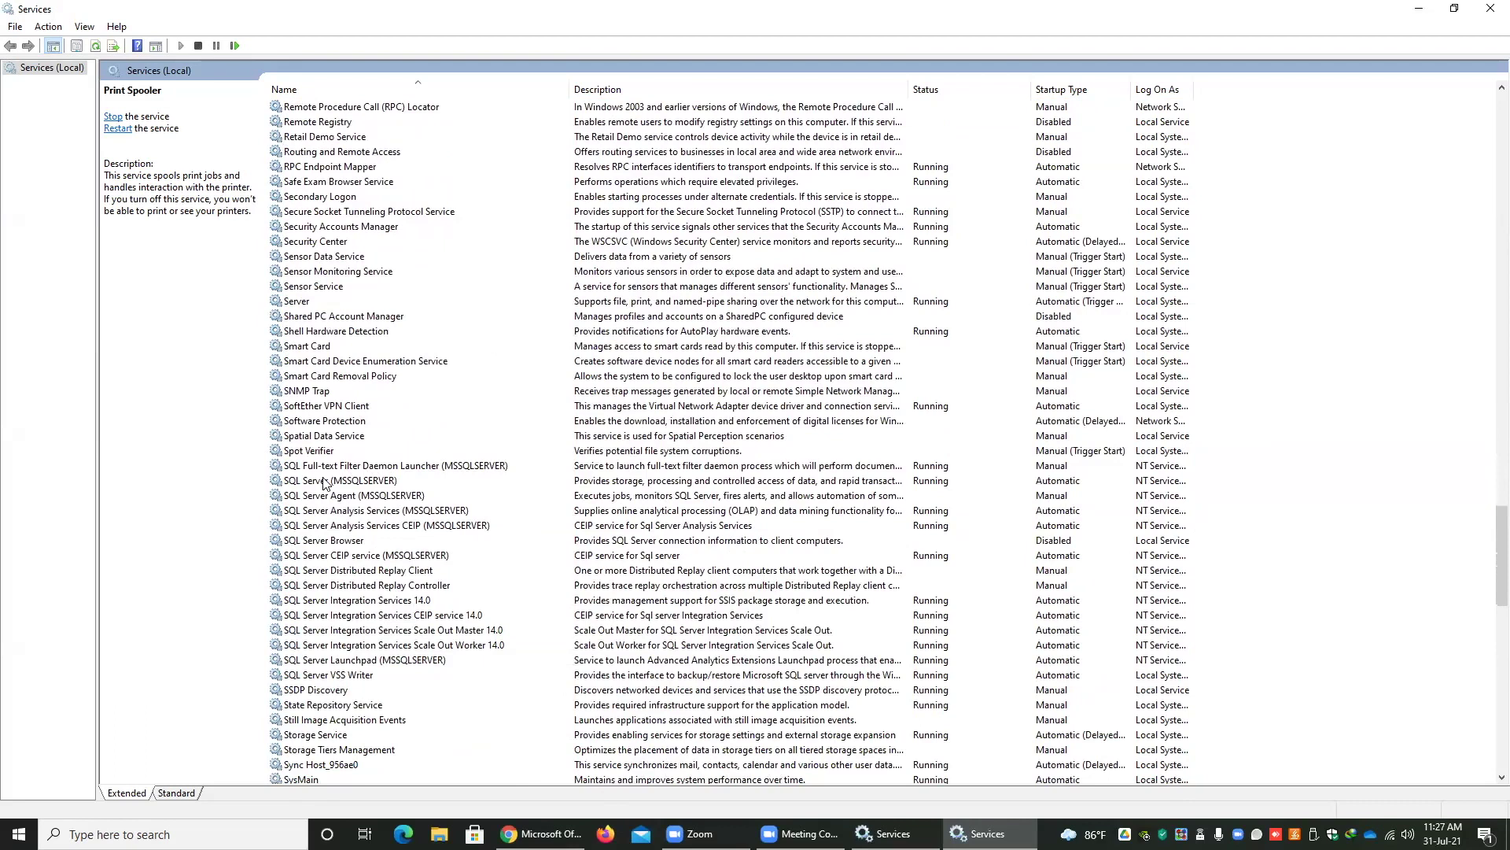
left_click(286, 484)
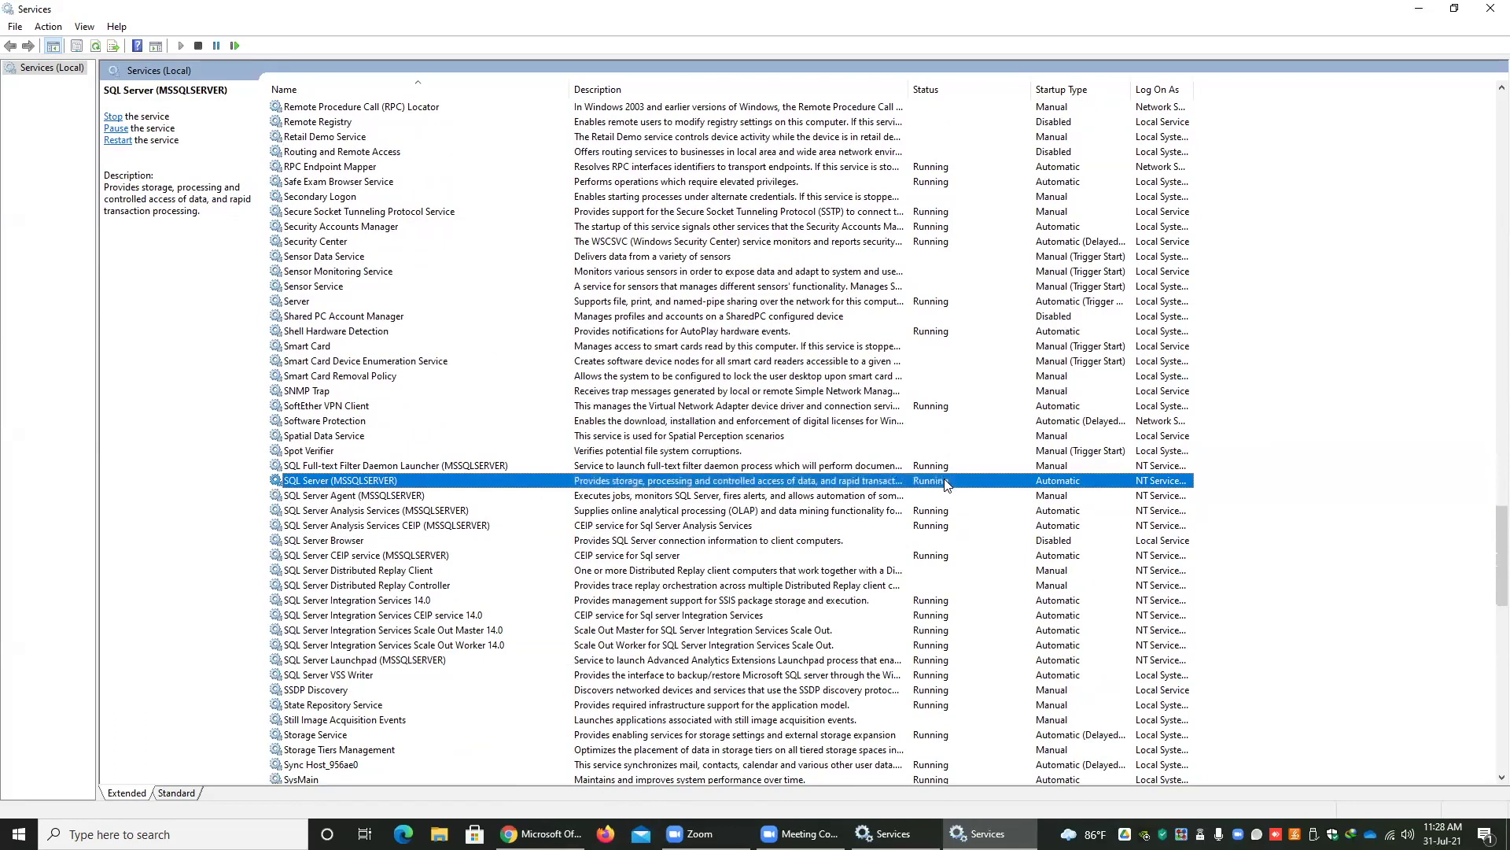
right_click(362, 483)
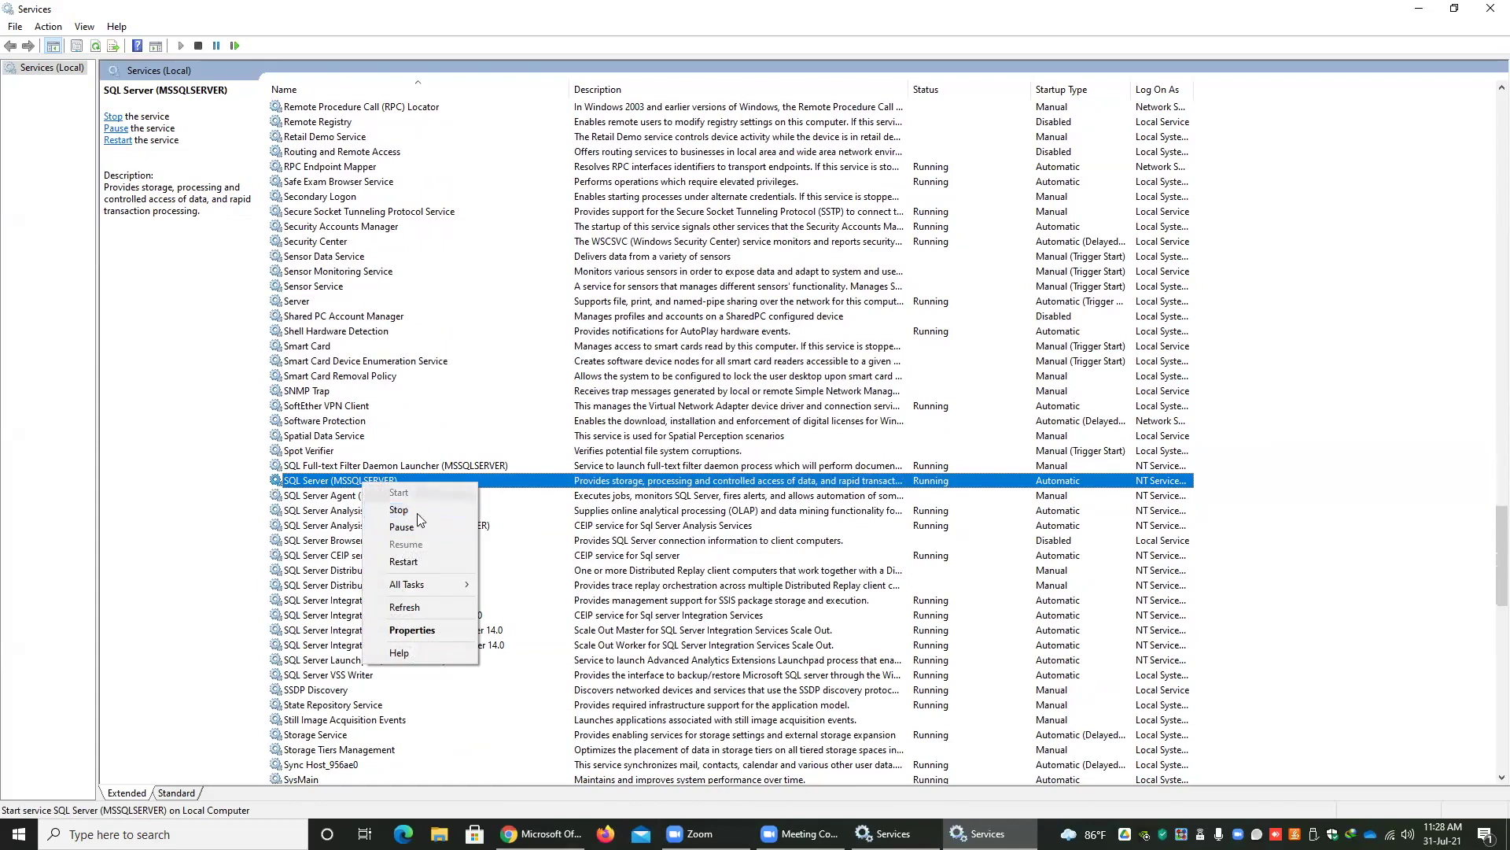
left_click(335, 468)
left_click(320, 480)
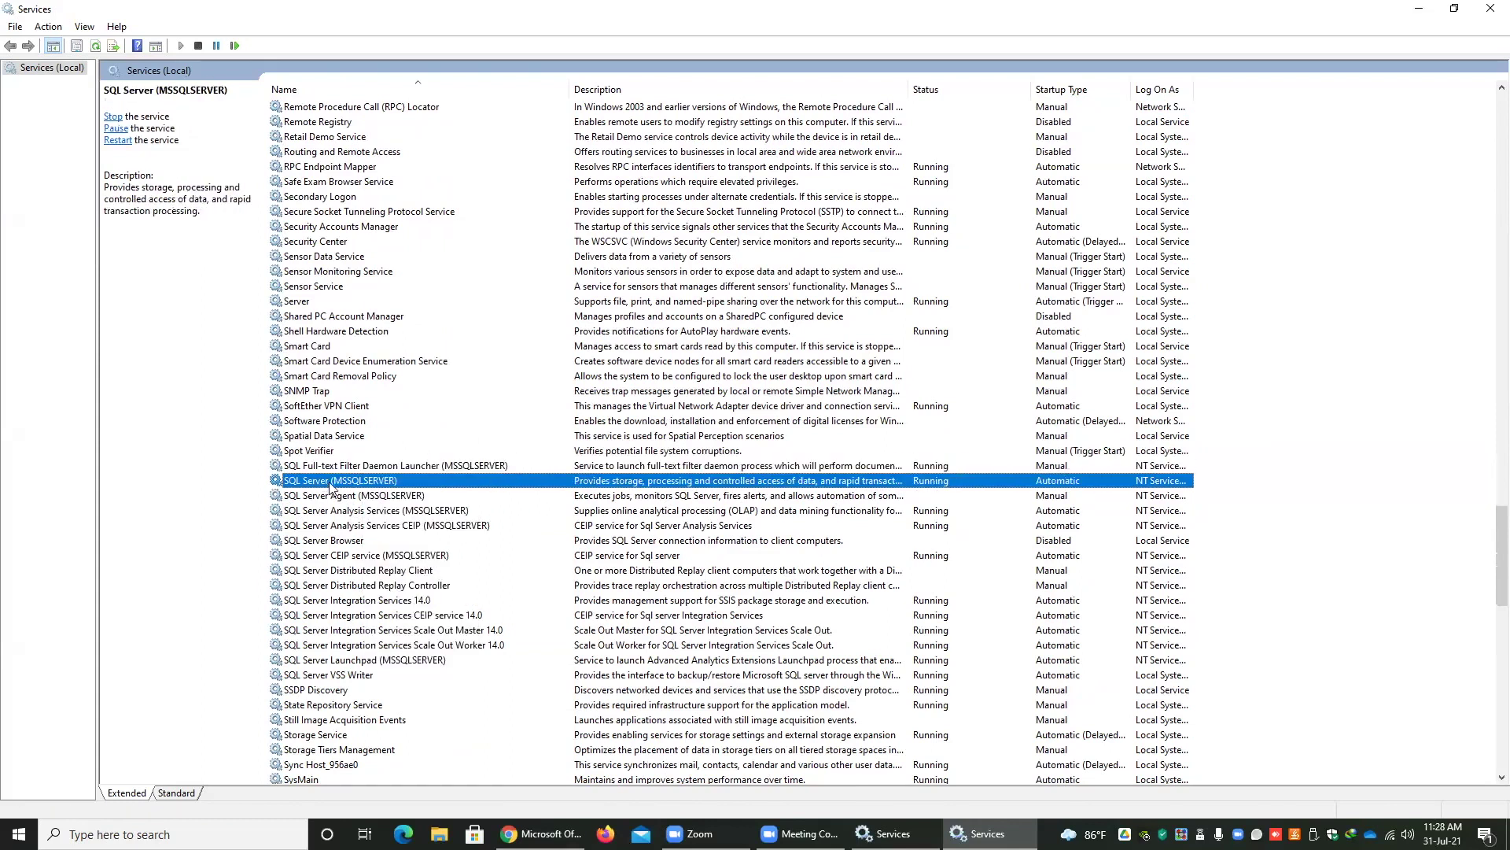
scroll(358, 488, "up", 1)
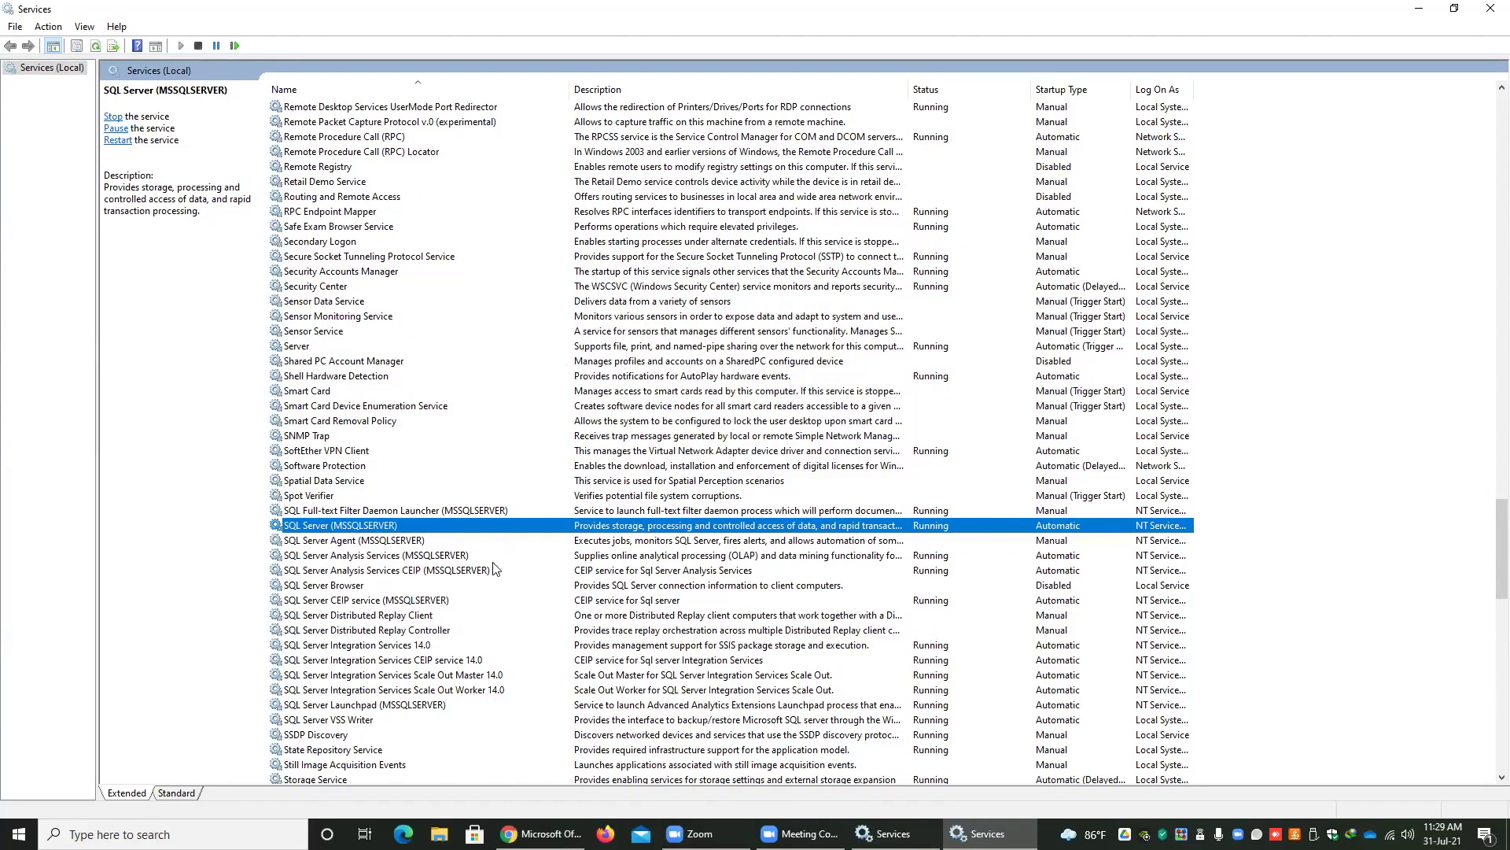
left_click(418, 569)
left_click(371, 528)
- Search 'sql ser' and launch Microsoft SQL Server Management Studio 17
key("super")
type("sql")
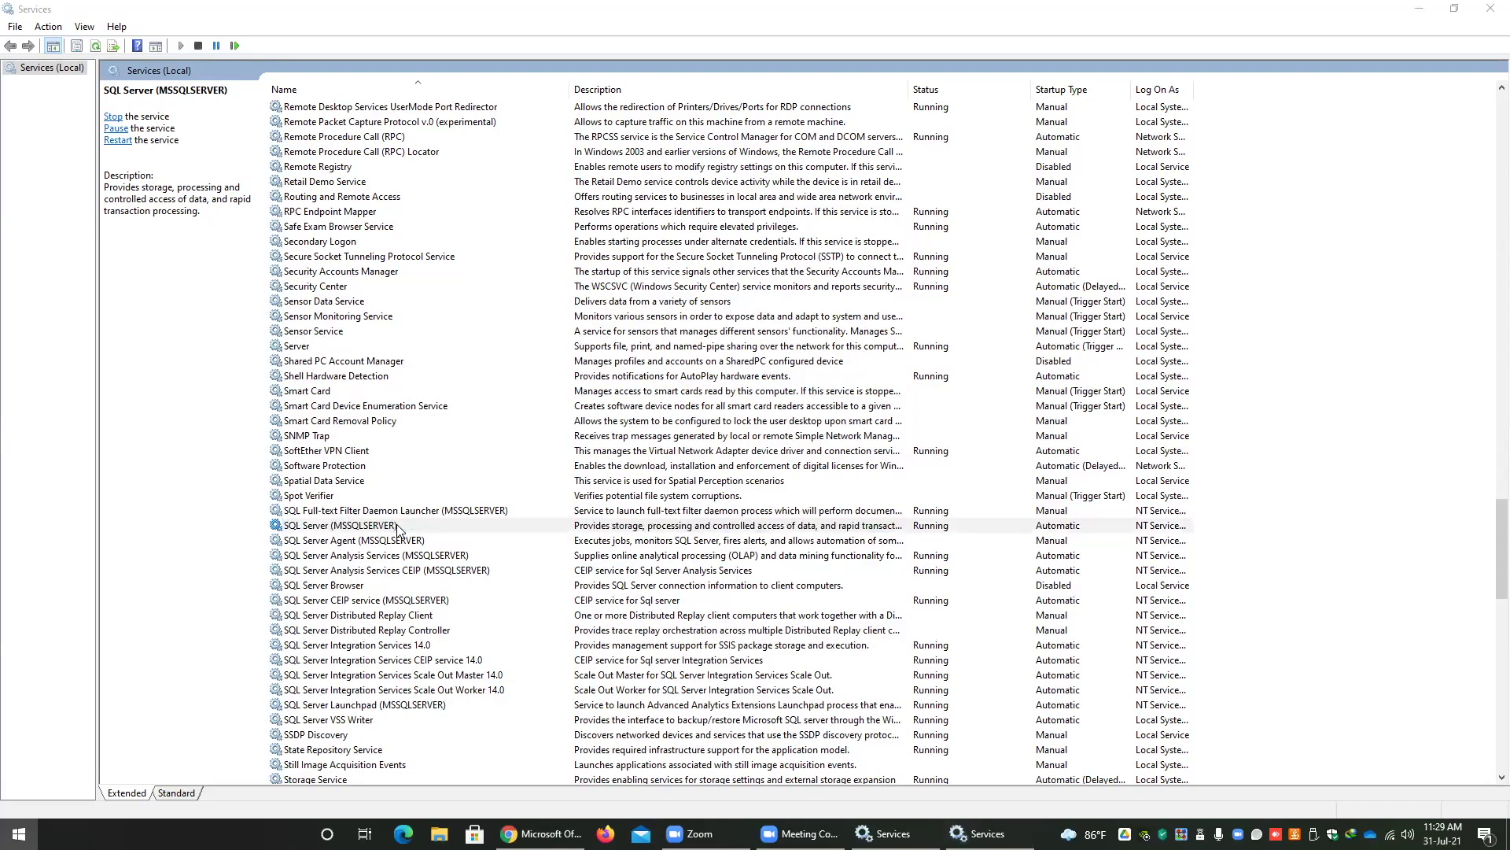
type(" ser")
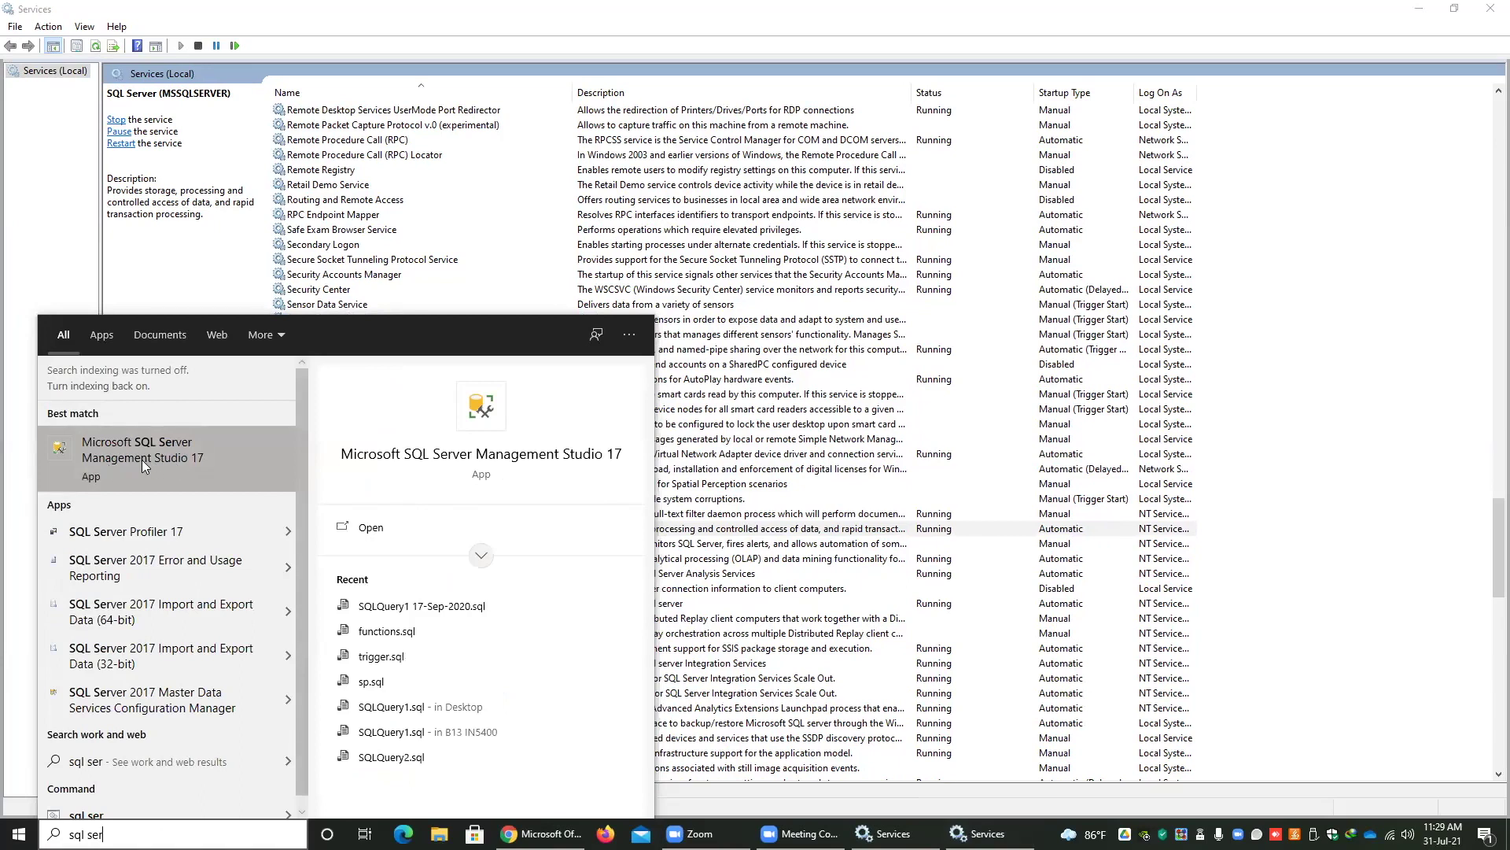
left_click(143, 464)
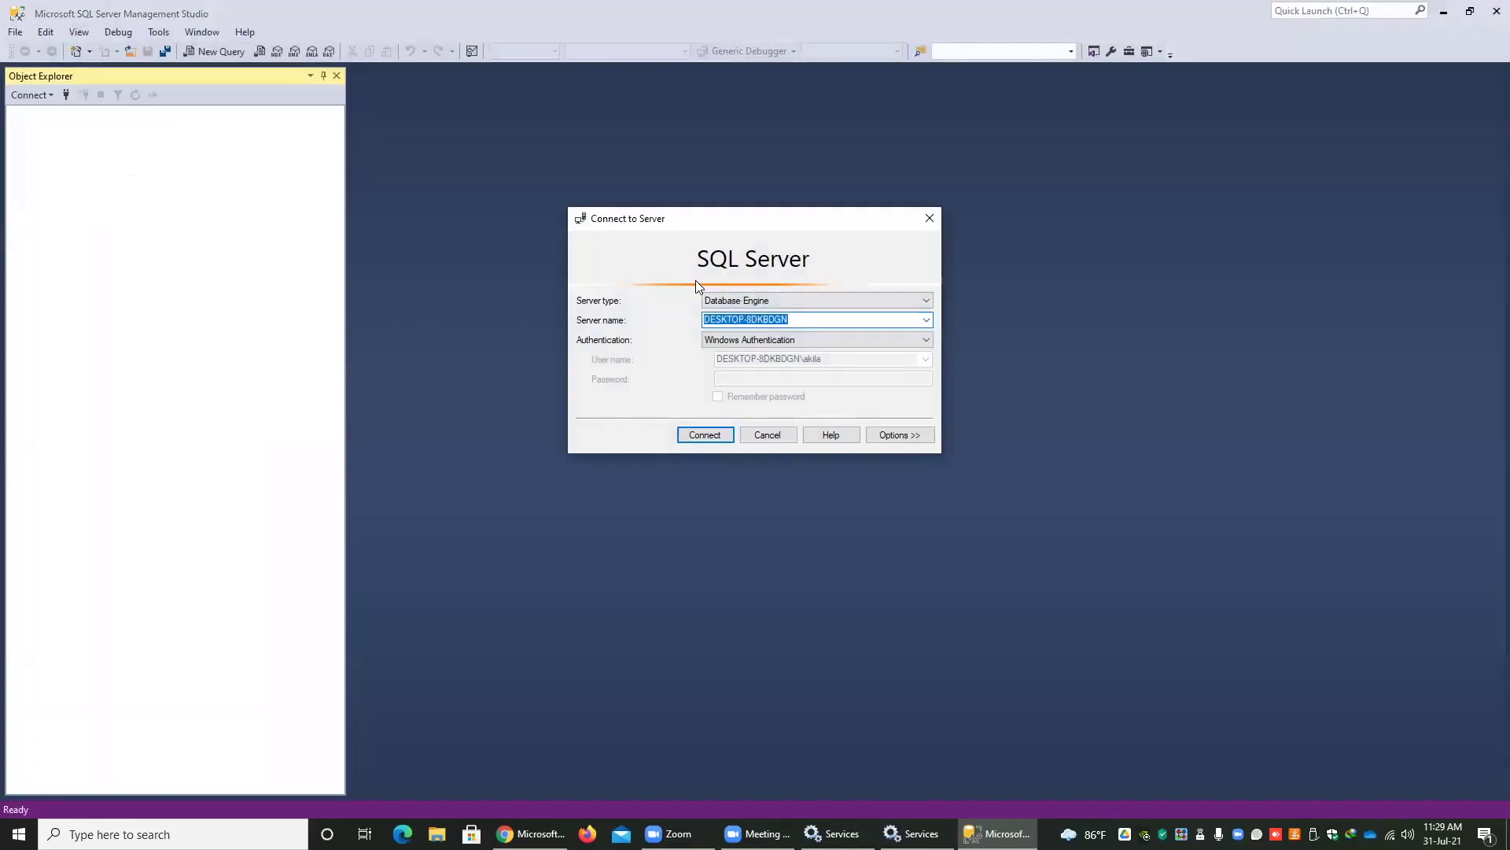
- Connect to the local Database Engine using Windows Authentication
left_click(696, 437)
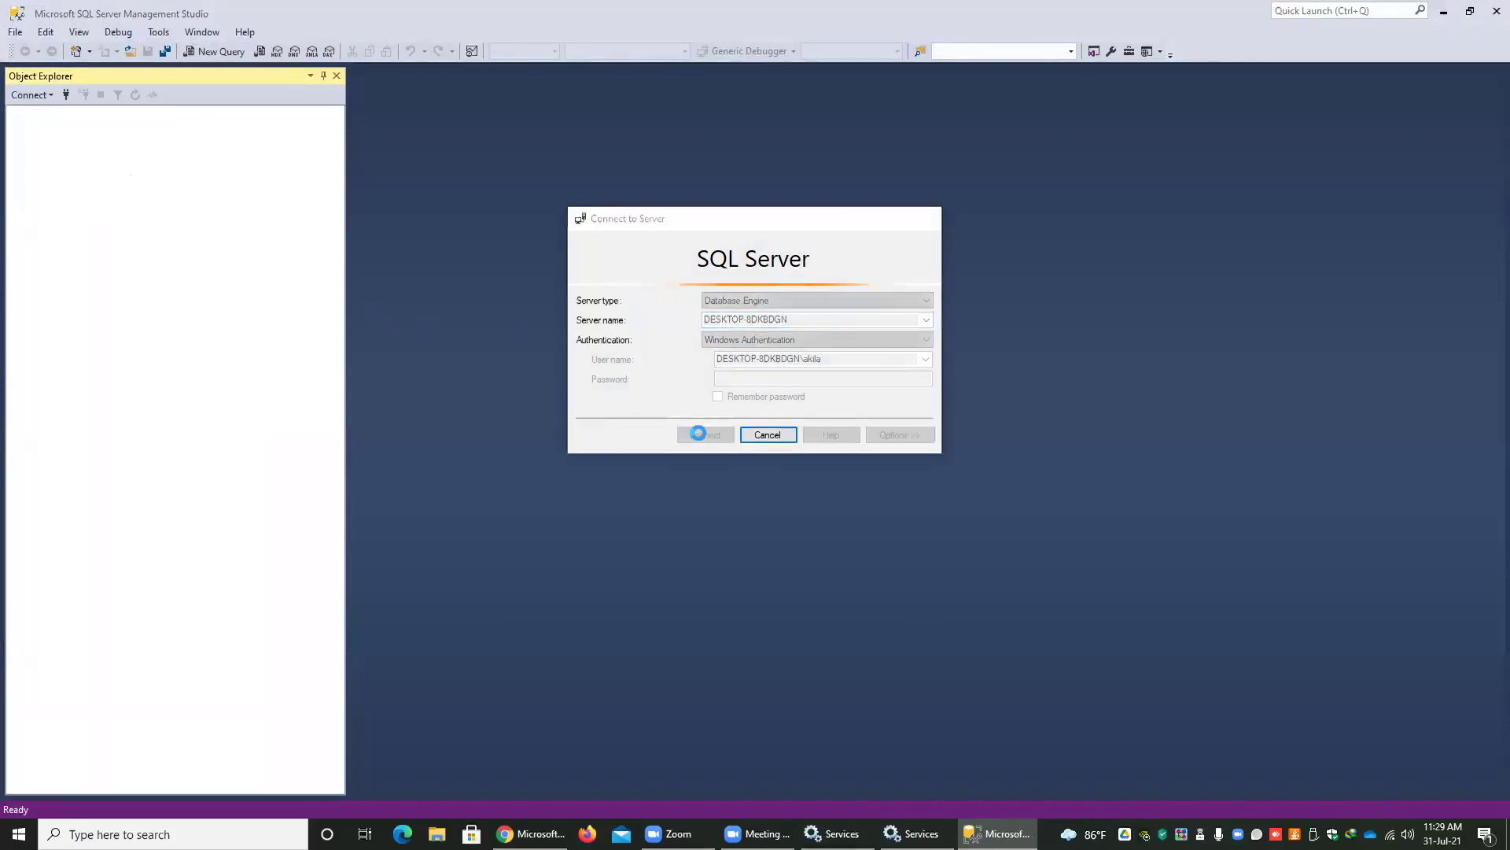
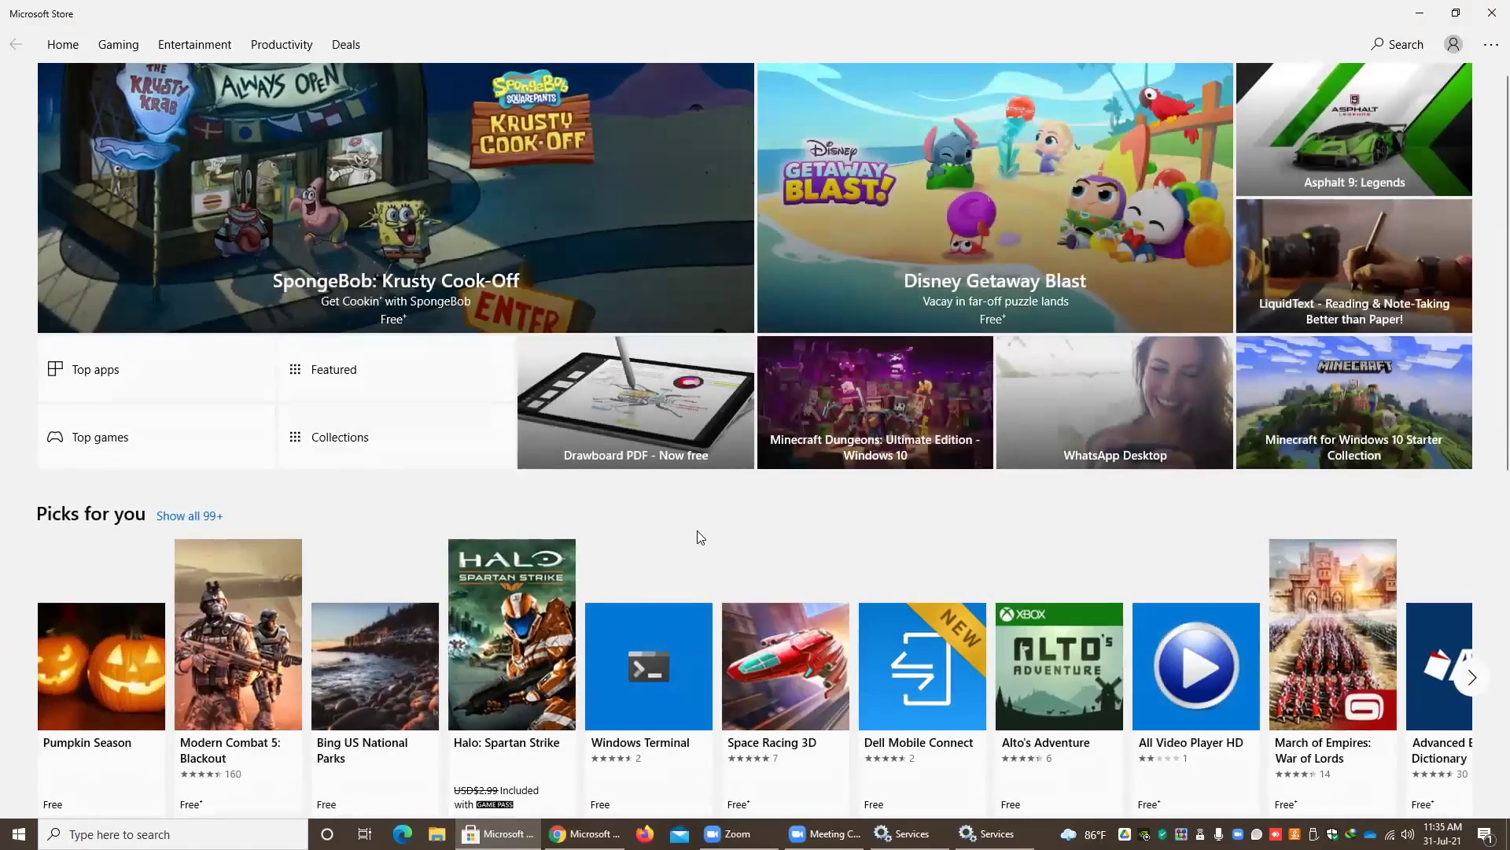
- Open the free WhatsApp Desktop page from the Most popular row
scroll(697, 530, "down", 8)
scroll(700, 537, "up", 5)
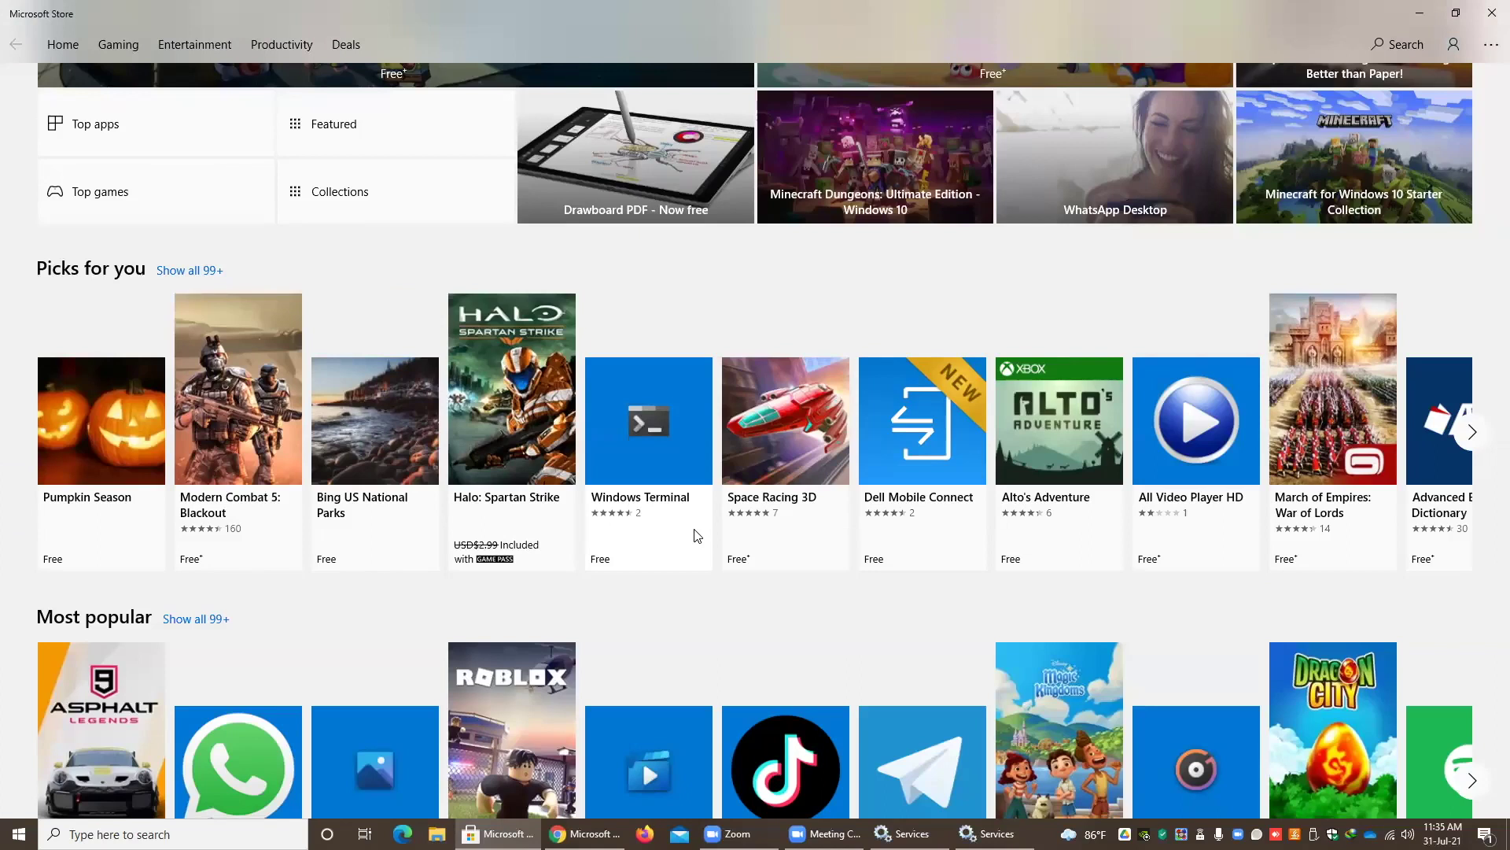
scroll(697, 536, "up", 3)
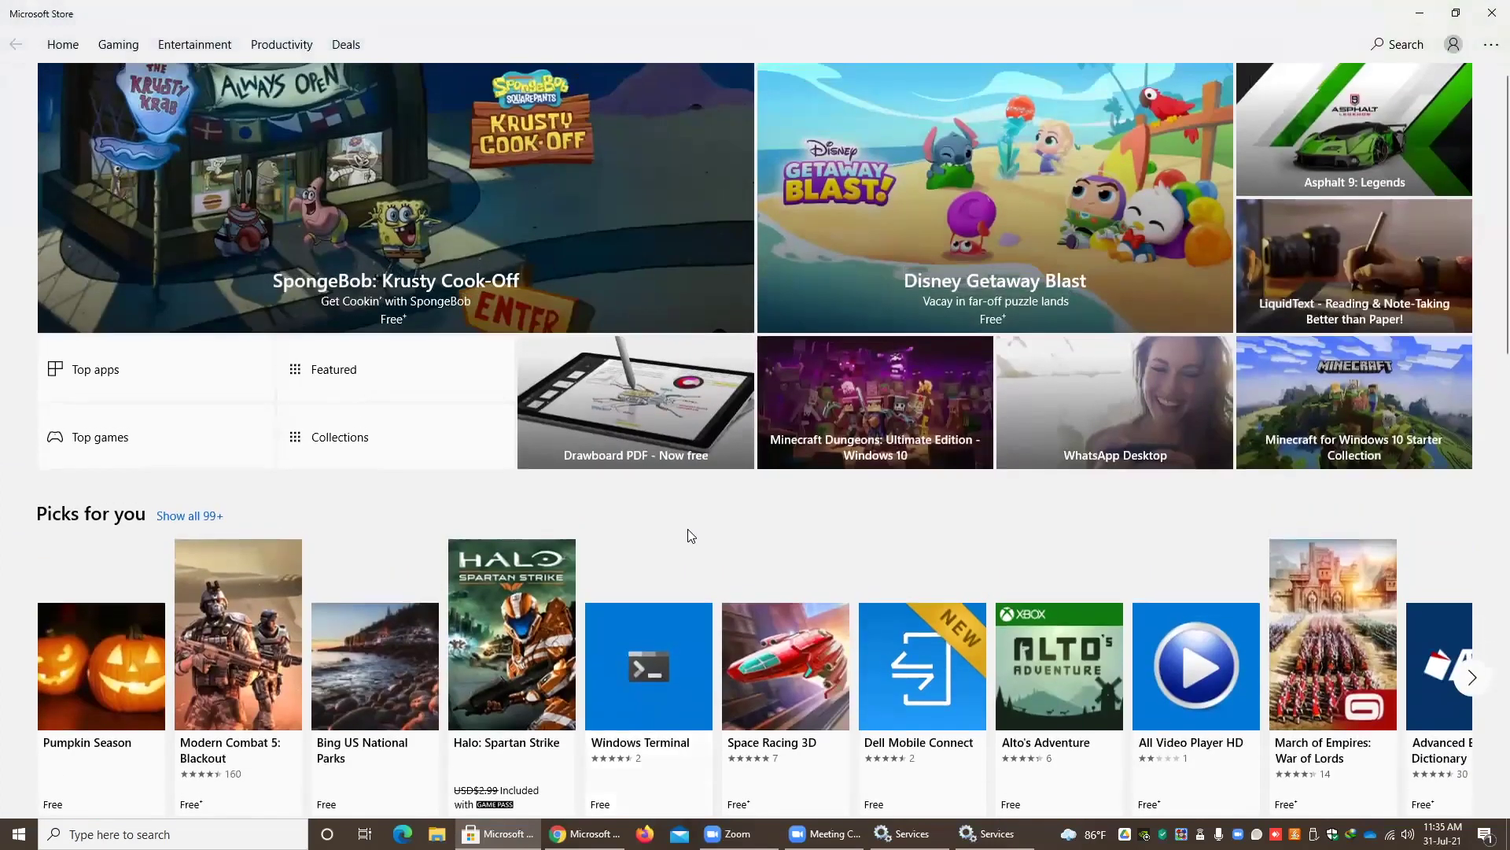
scroll(691, 535, "down", 6)
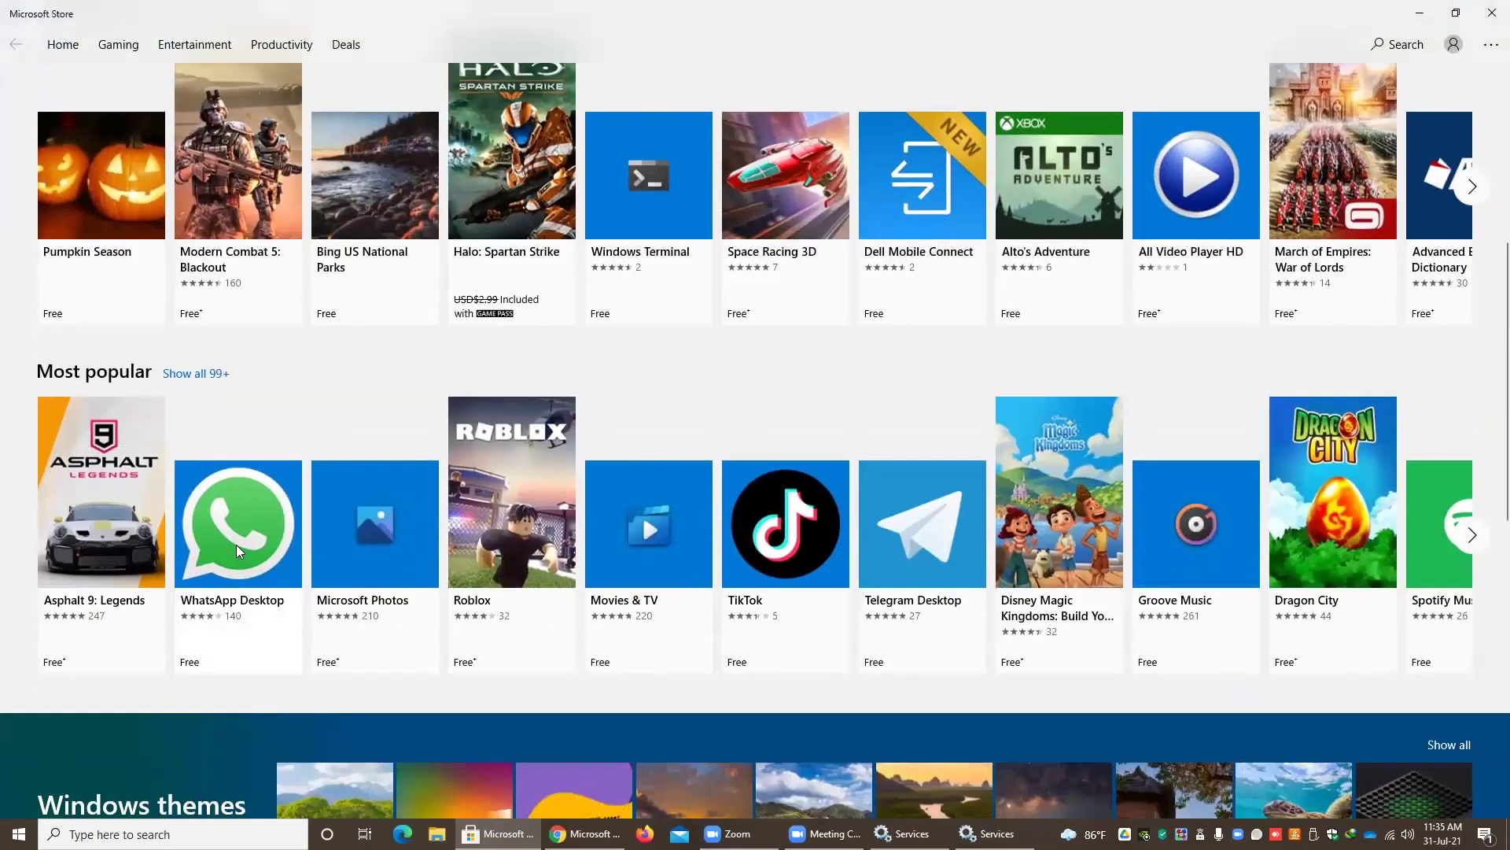
left_click(241, 544)
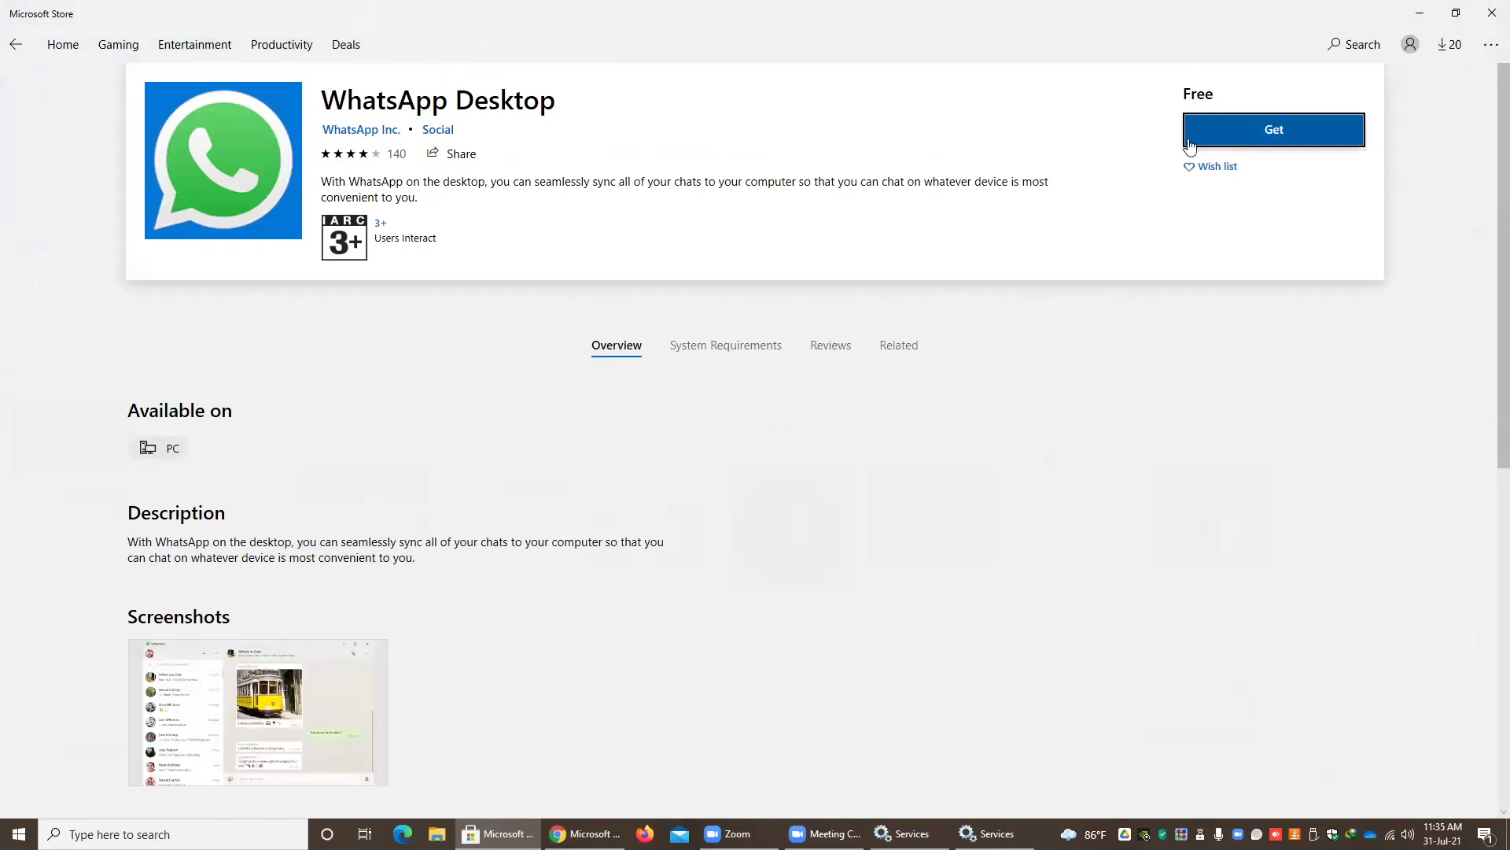
- Get and install WhatsApp Desktop, then launch it once the download finishes
left_click(1278, 138)
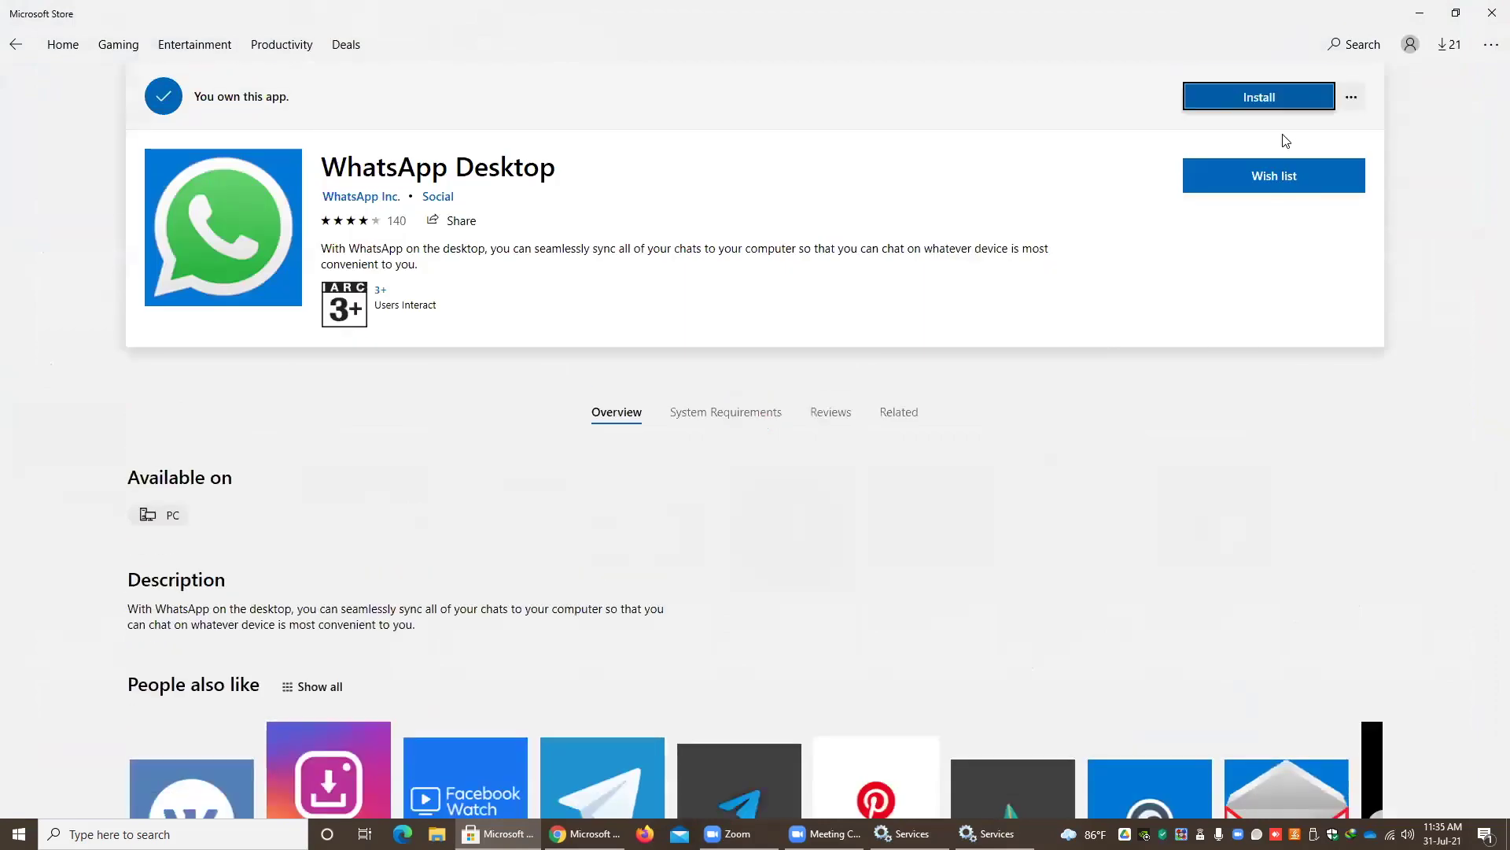
left_click(1239, 98)
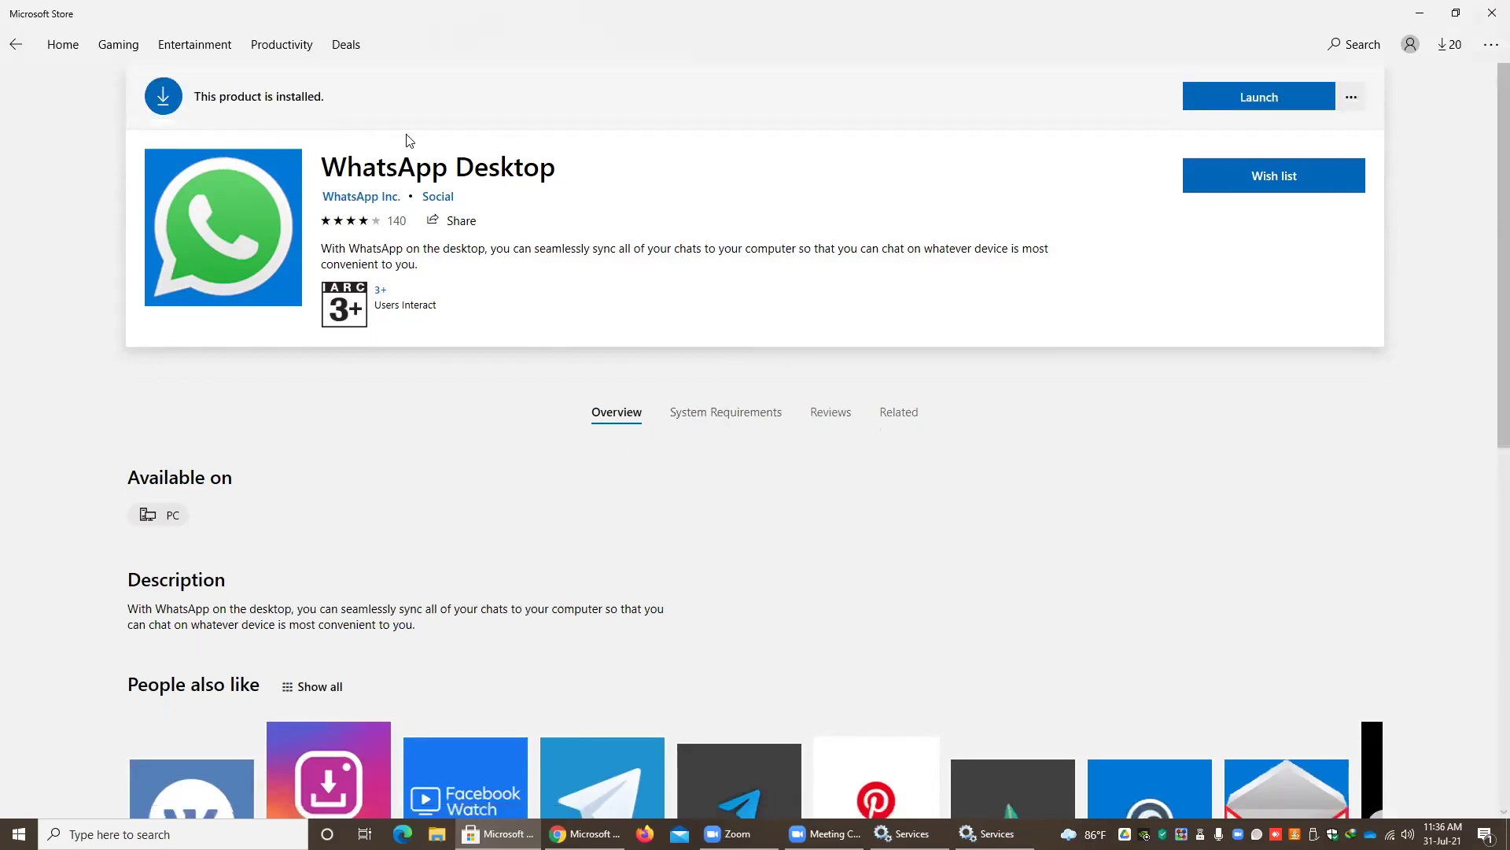
left_click(1244, 103)
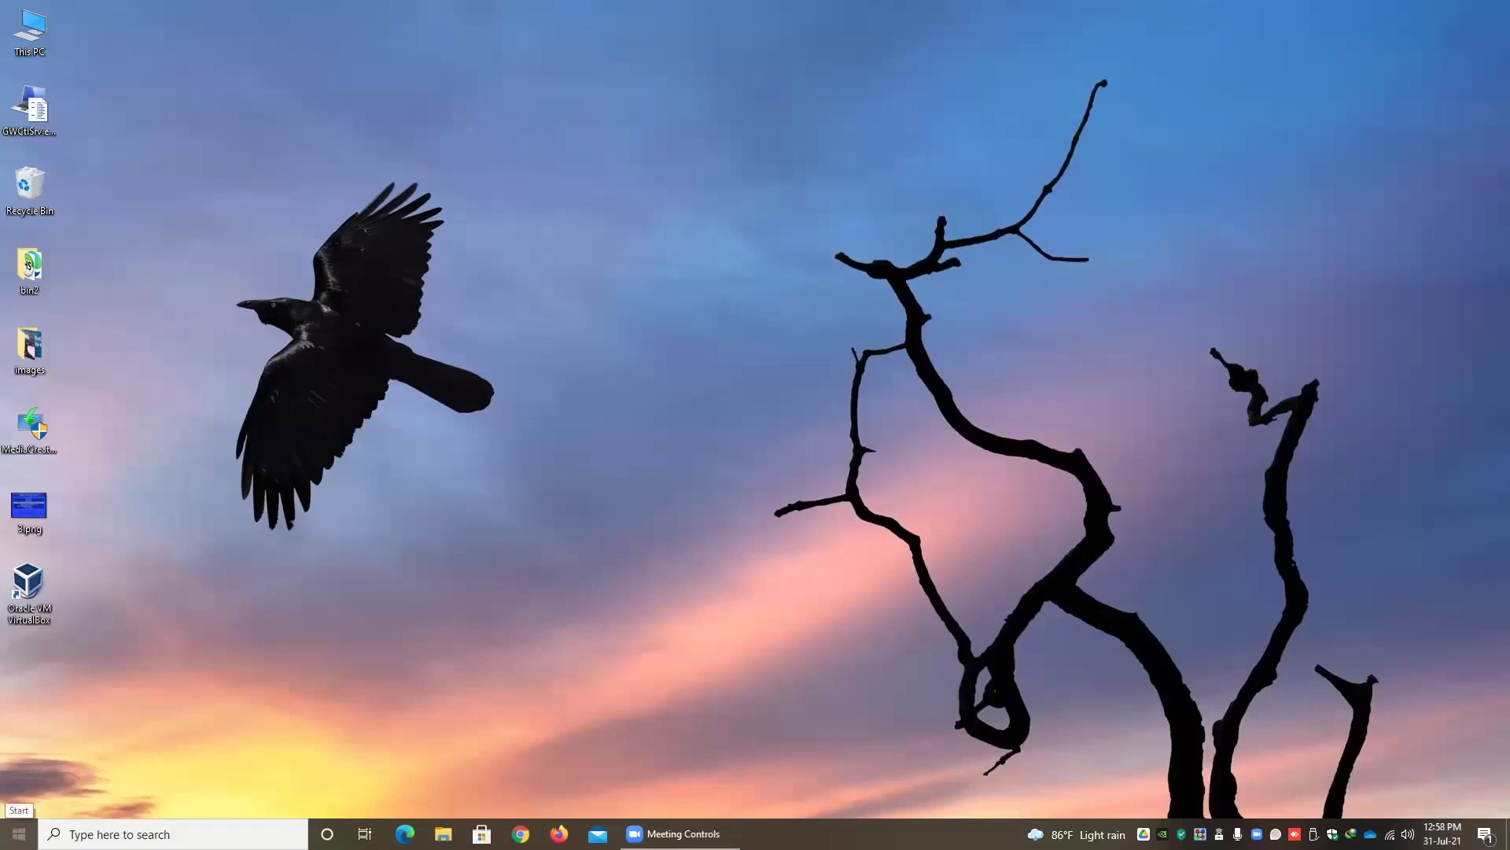
- Go from the Start menu to Settings' Apps & features page
left_click(19, 833)
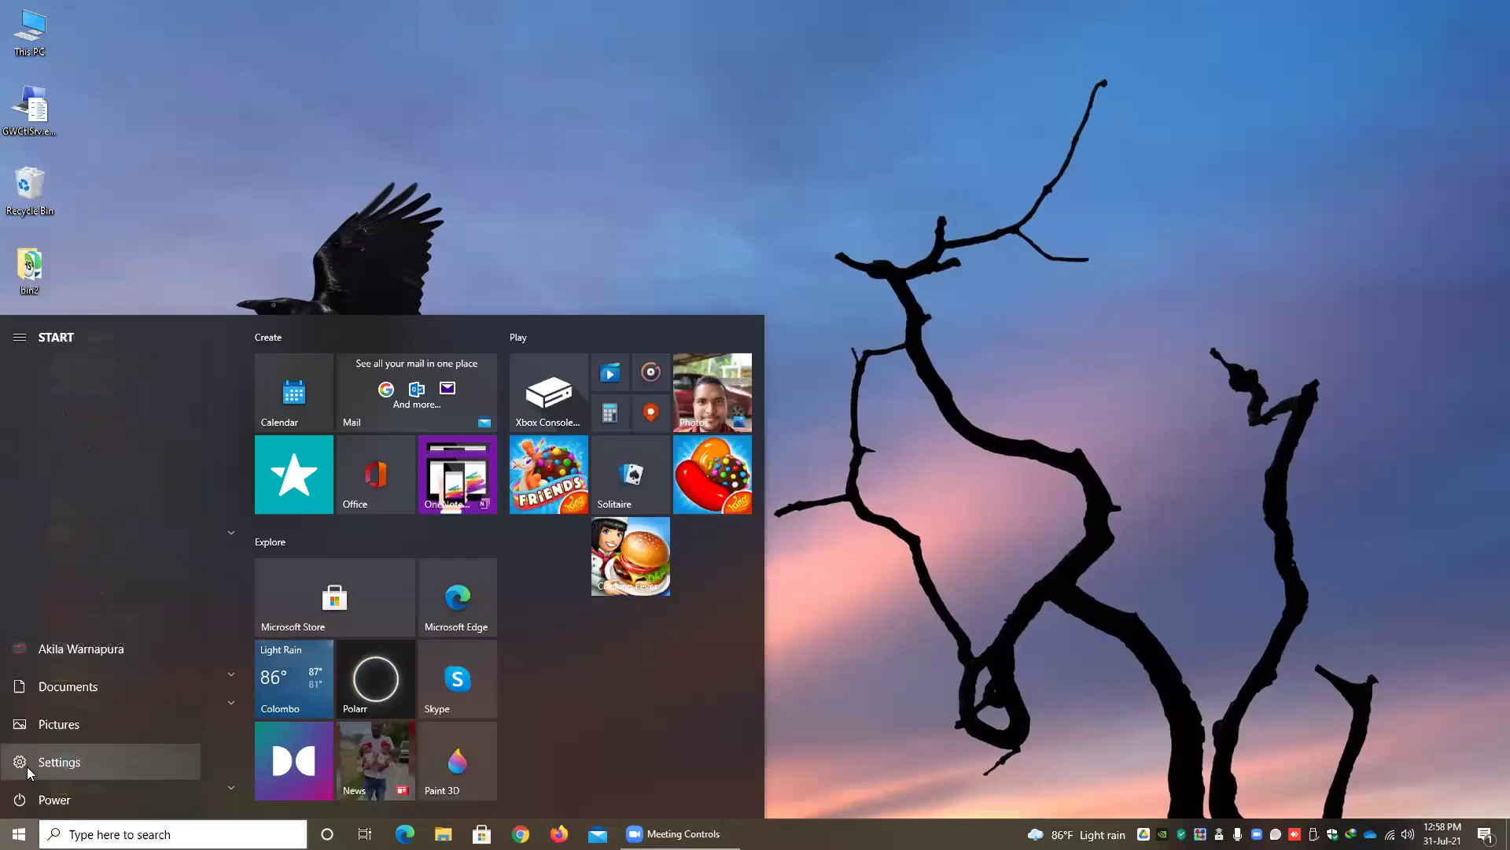
left_click(27, 767)
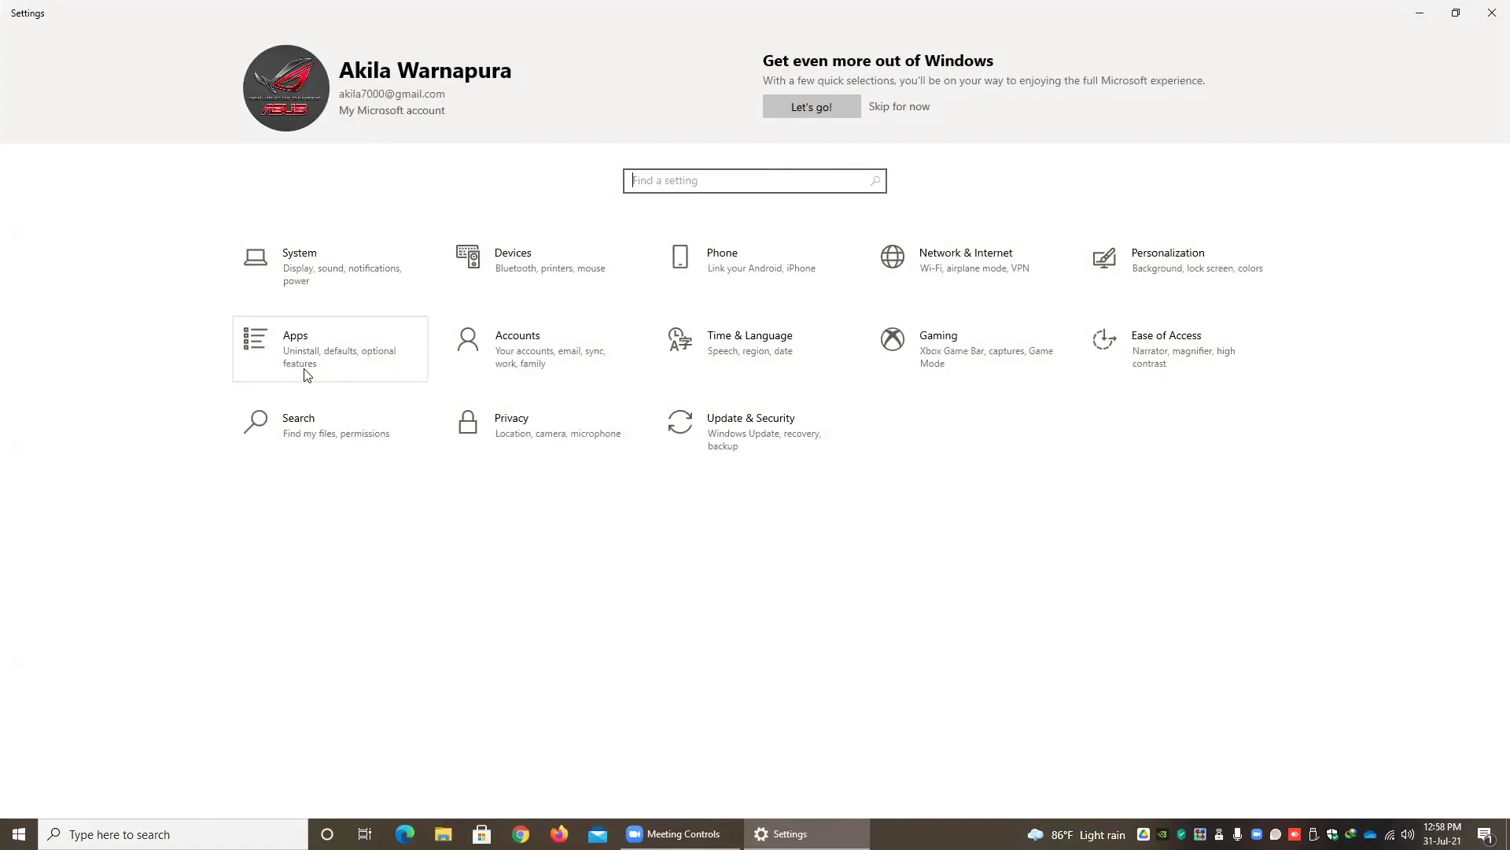
left_click(296, 347)
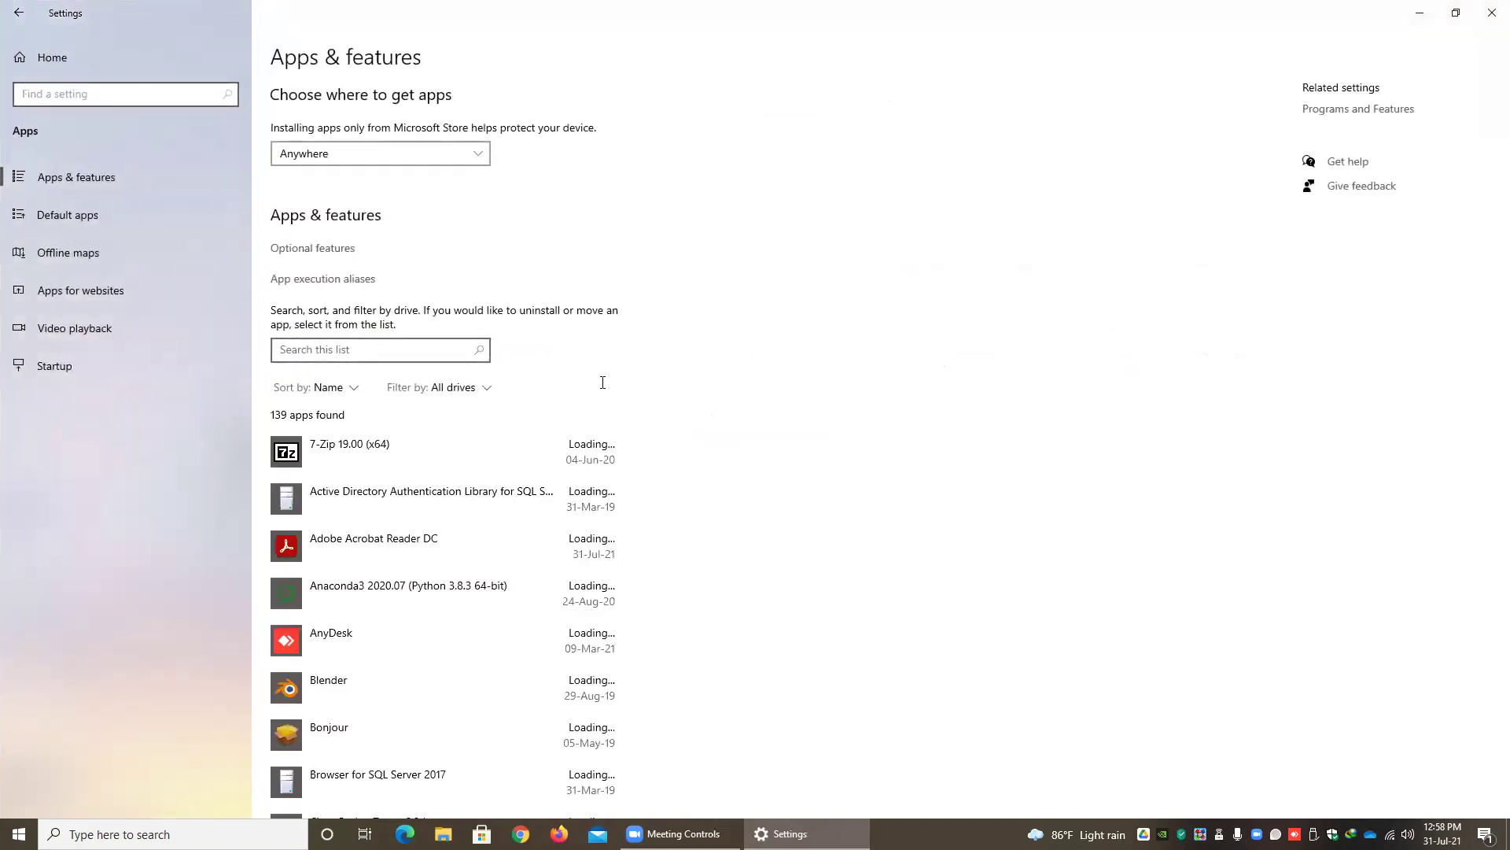
- Find Blender in the installed apps list and expand its 2.80.0 entry
scroll(447, 484, "down", 10)
scroll(436, 416, "down", 15)
scroll(437, 446, "down", 20)
scroll(439, 445, "down", 20)
scroll(447, 449, "down", 4)
scroll(448, 451, "up", 18)
scroll(449, 453, "up", 20)
scroll(453, 454, "up", 20)
scroll(466, 463, "down", 5)
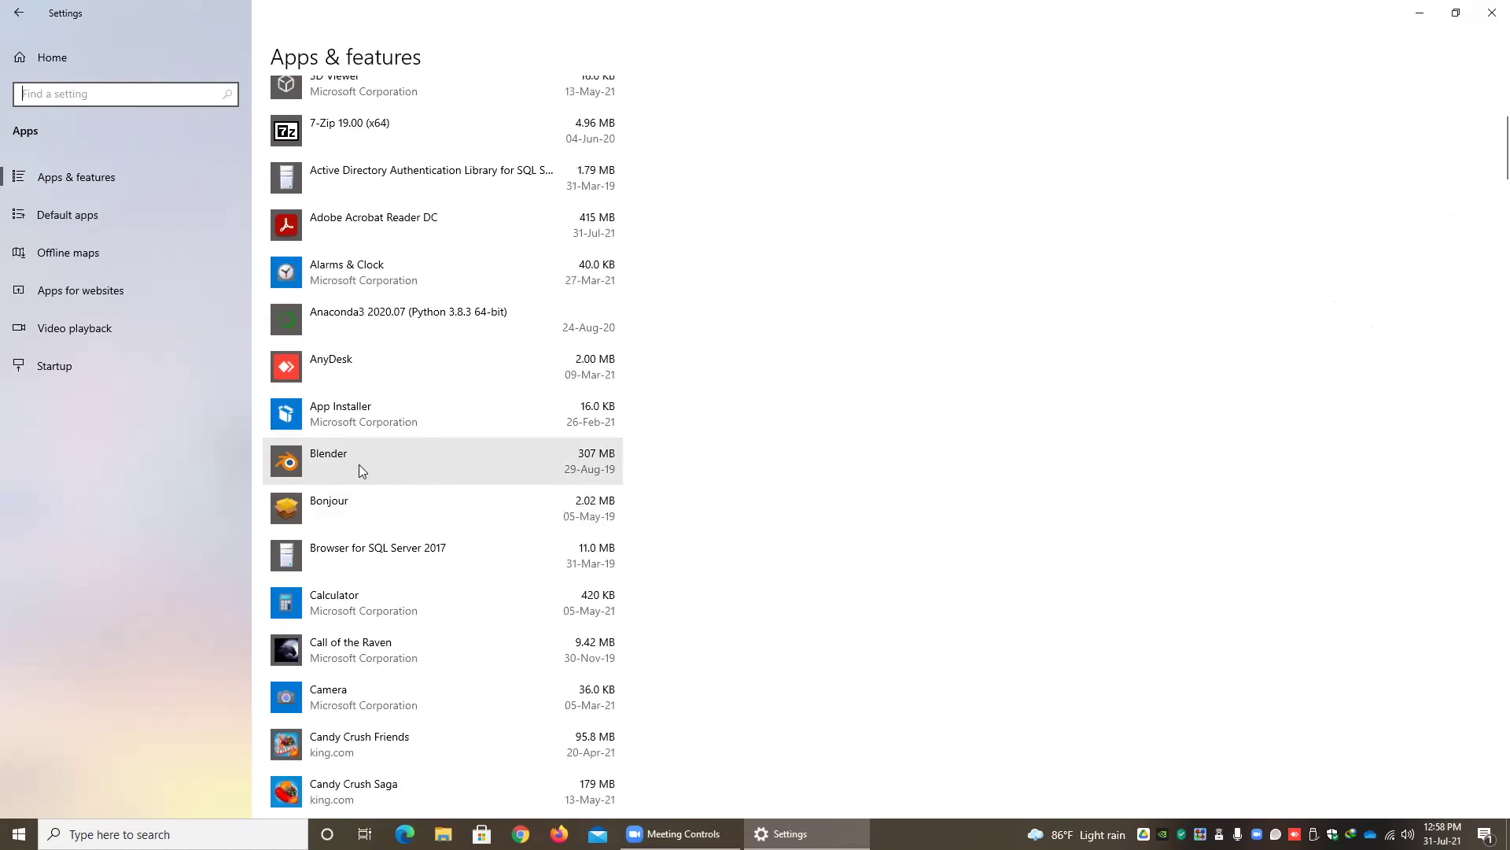
left_click(344, 464)
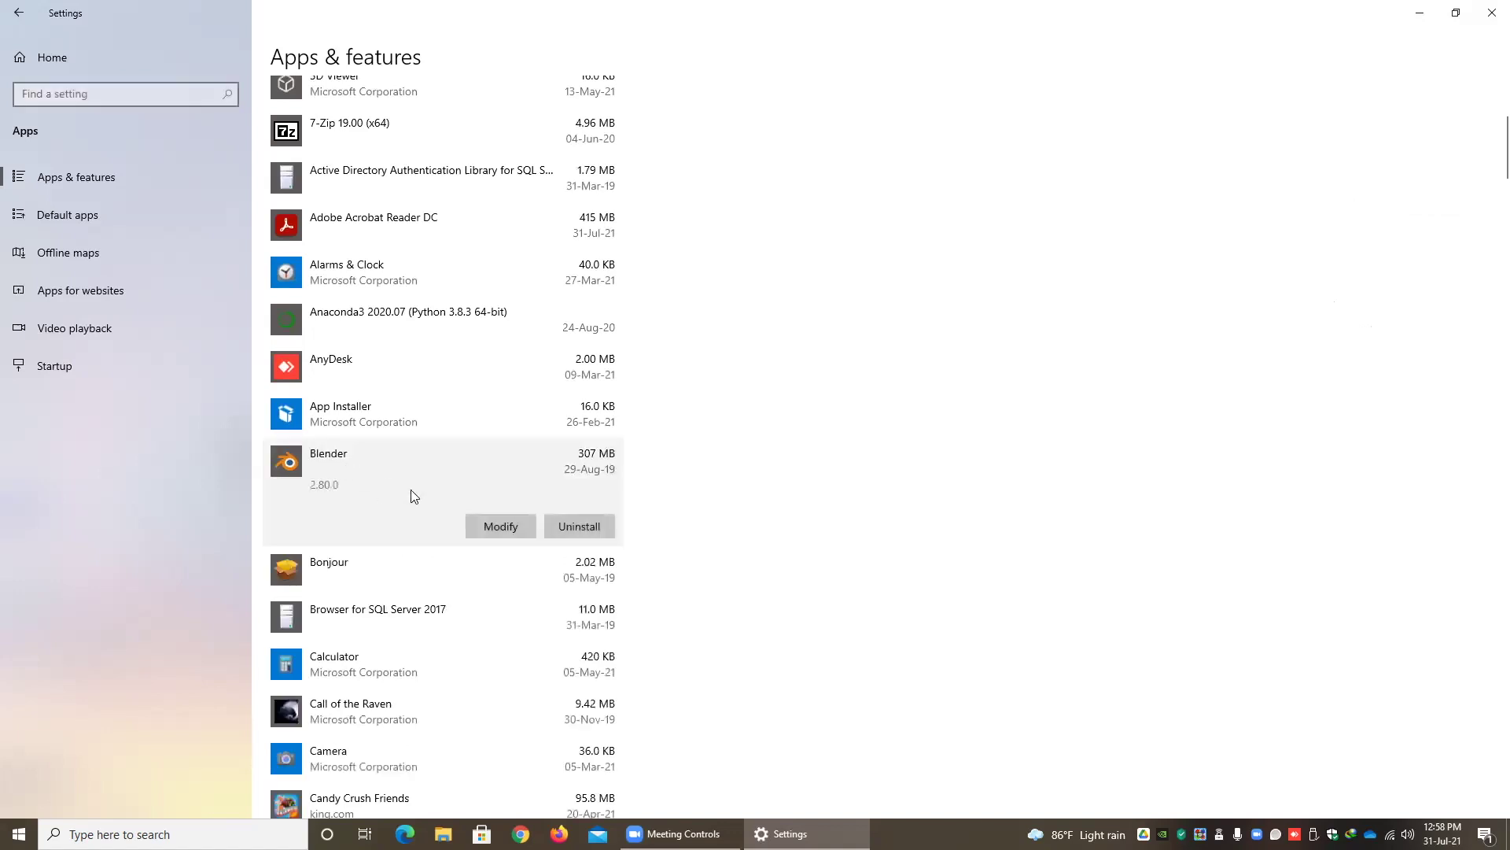
- Uninstall Blender and confirm the removal
left_click(579, 530)
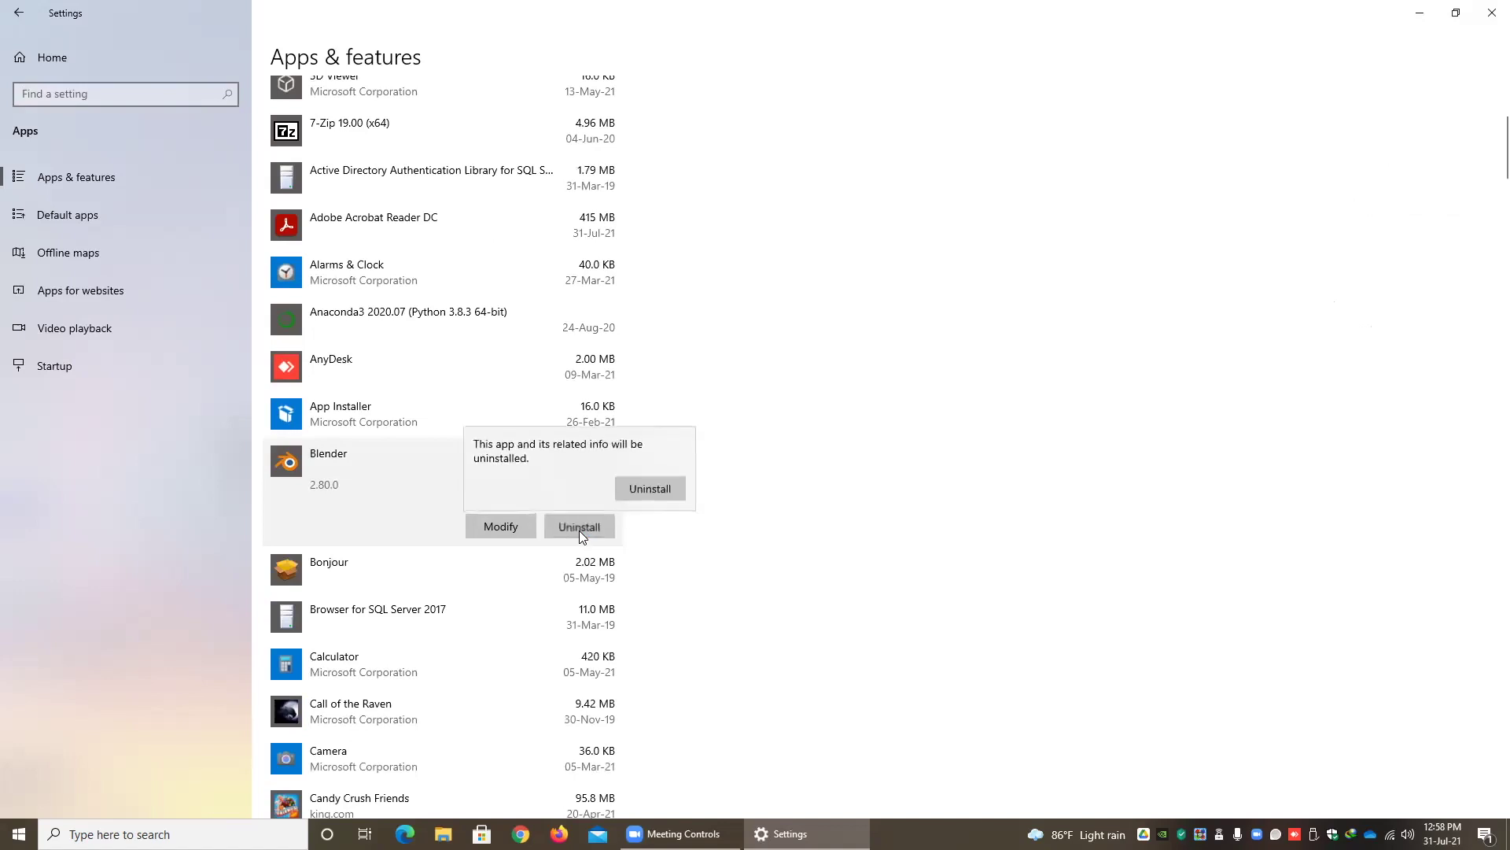
left_click(646, 489)
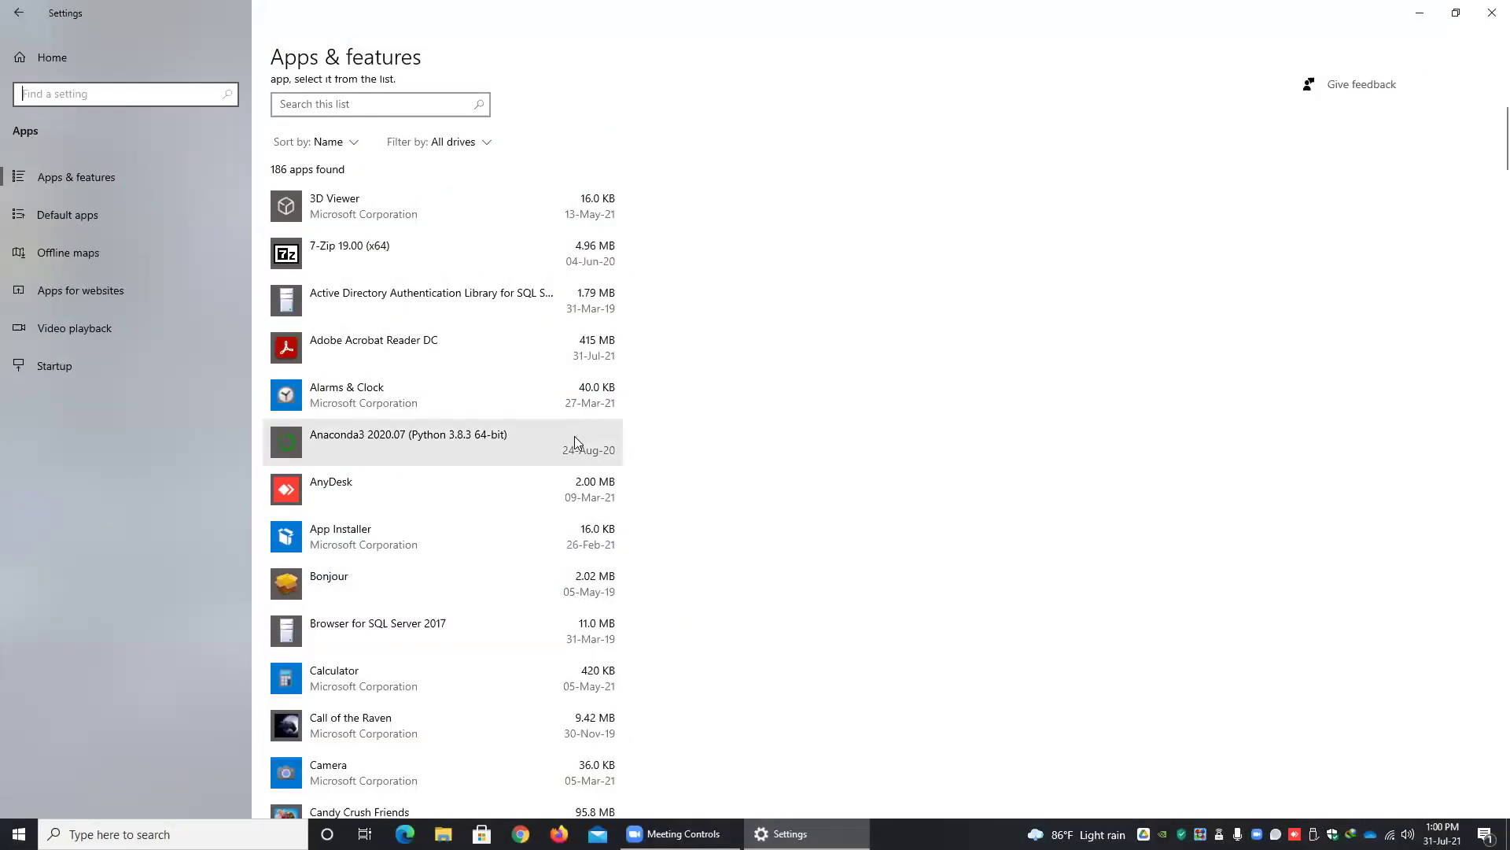
scroll(575, 437, "down", 2)
scroll(574, 434, "down", 2)
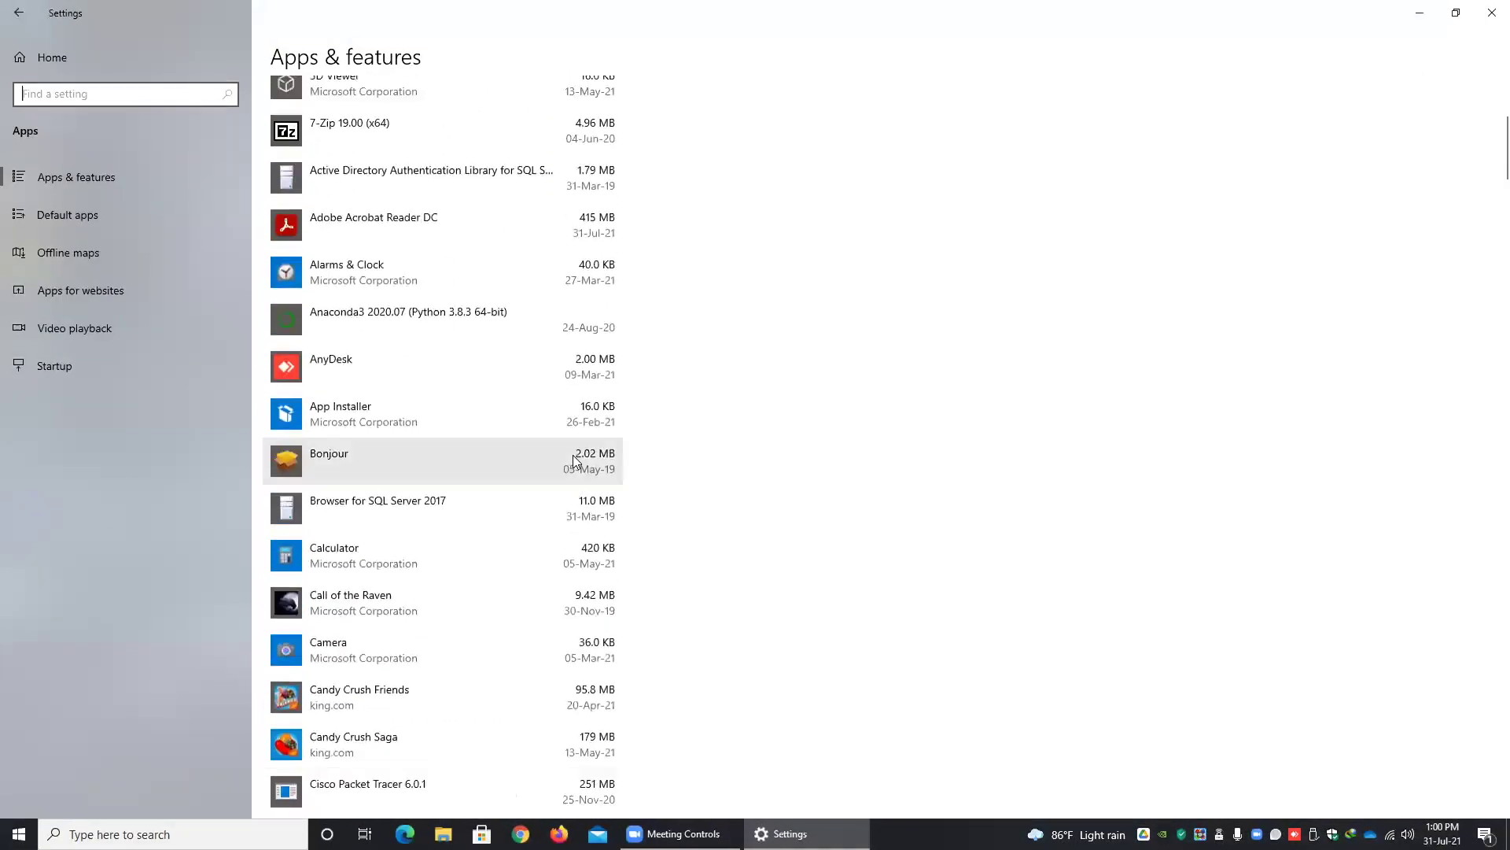
scroll(575, 462, "up", 3)
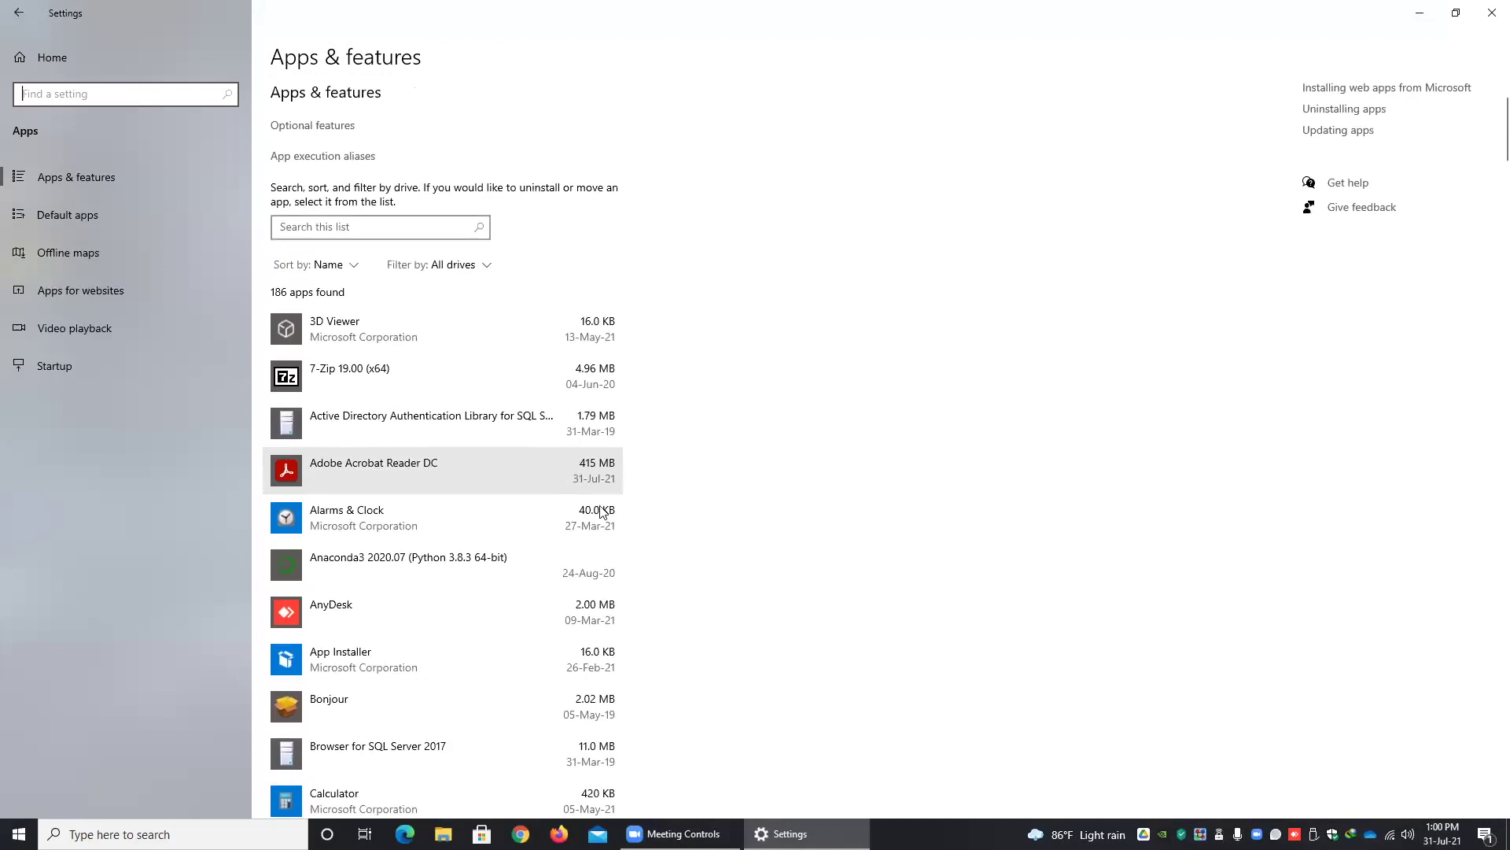
scroll(688, 550, "down", 2)
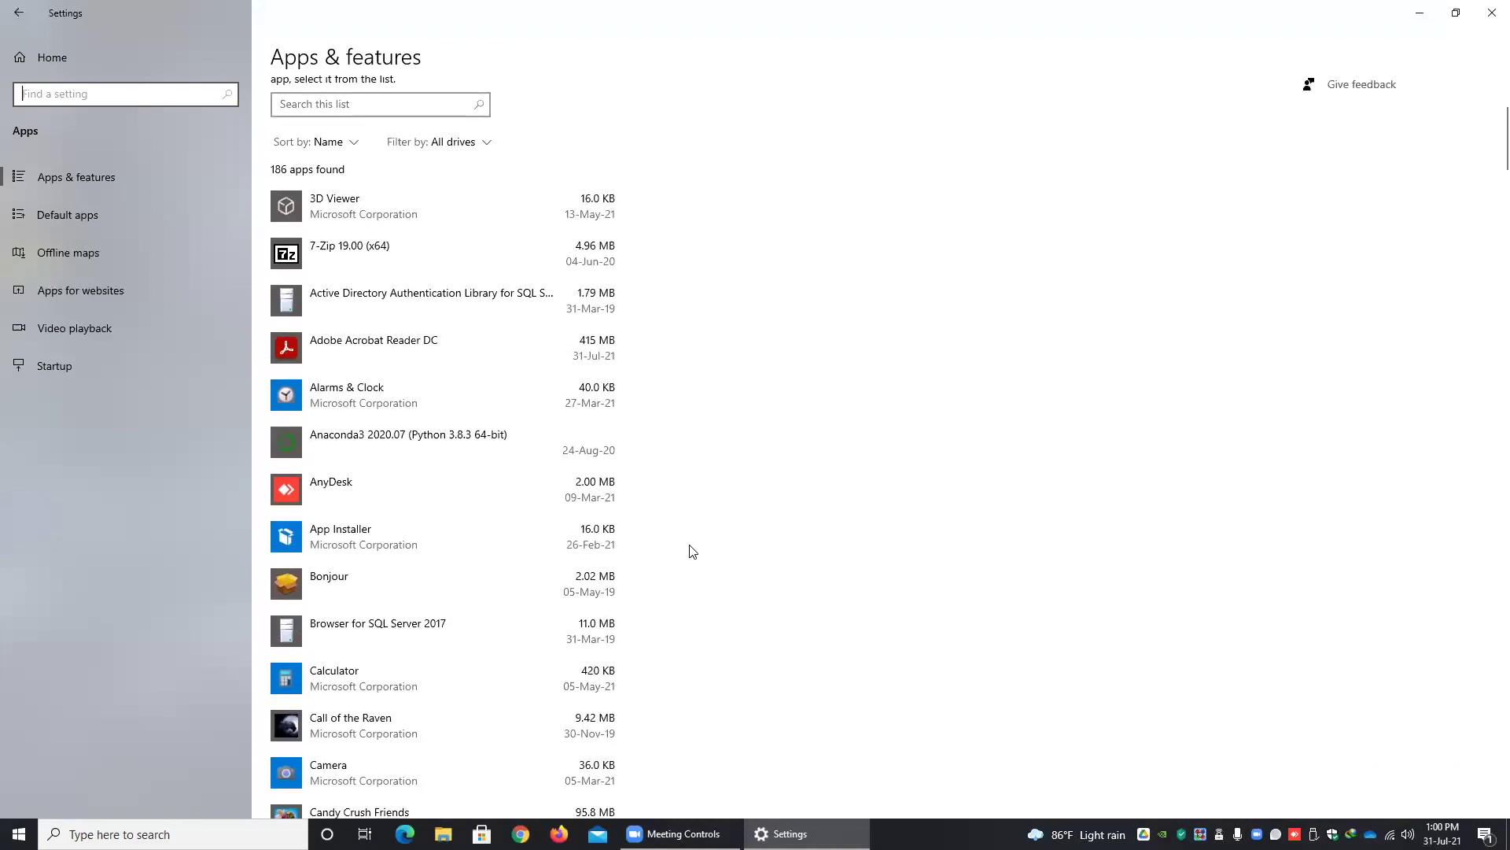